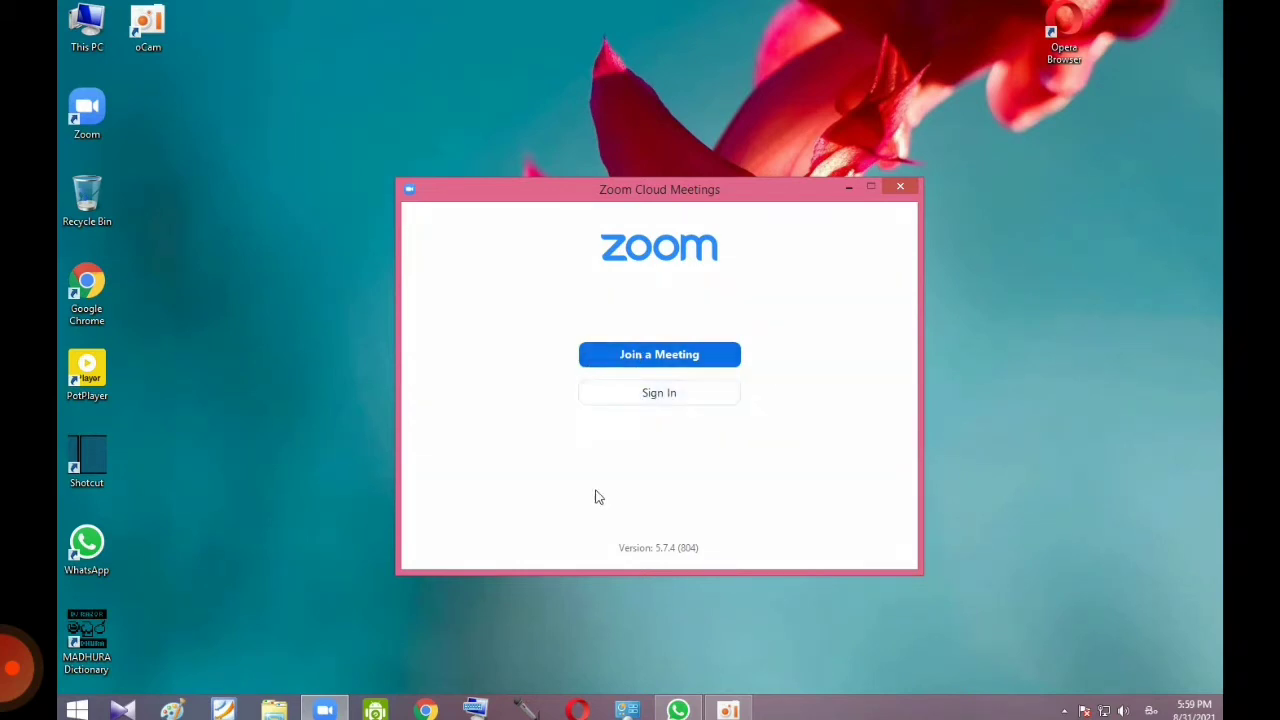
# Step: Start signing in to Zoom with Google, opening the Google sign-in page in the browser
pyautogui.click(651, 400)
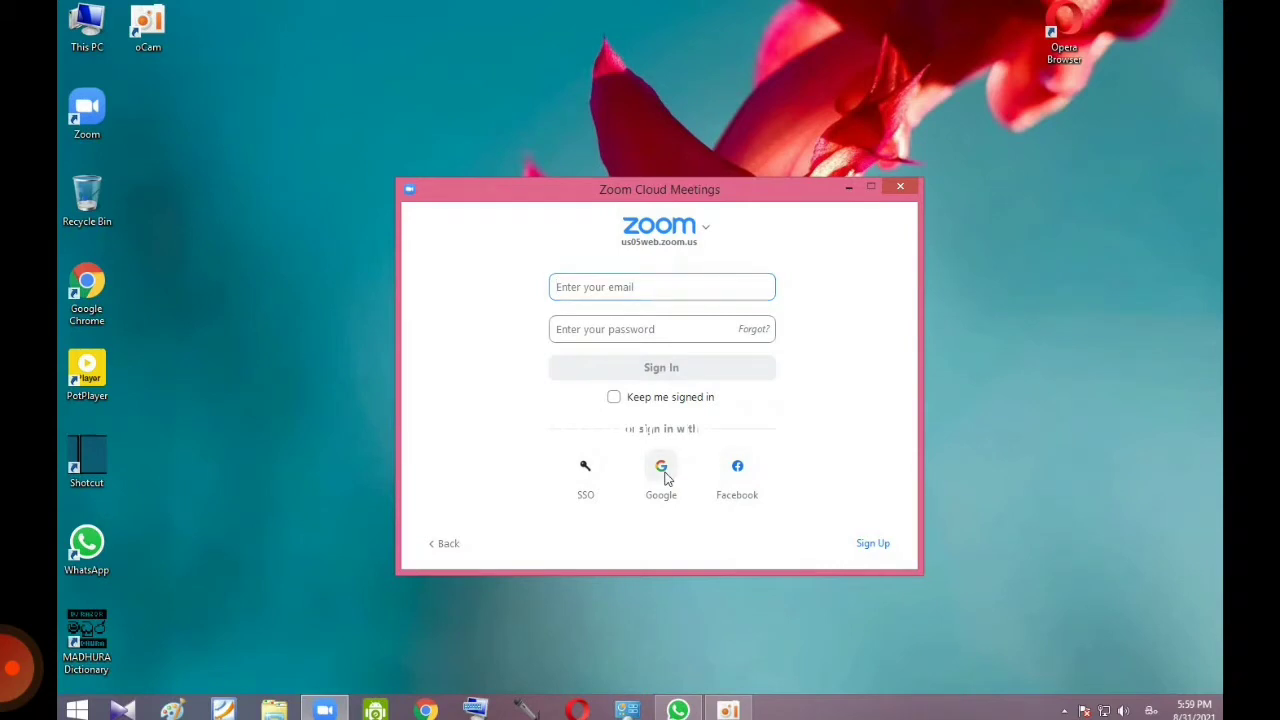
pyautogui.click(660, 466)
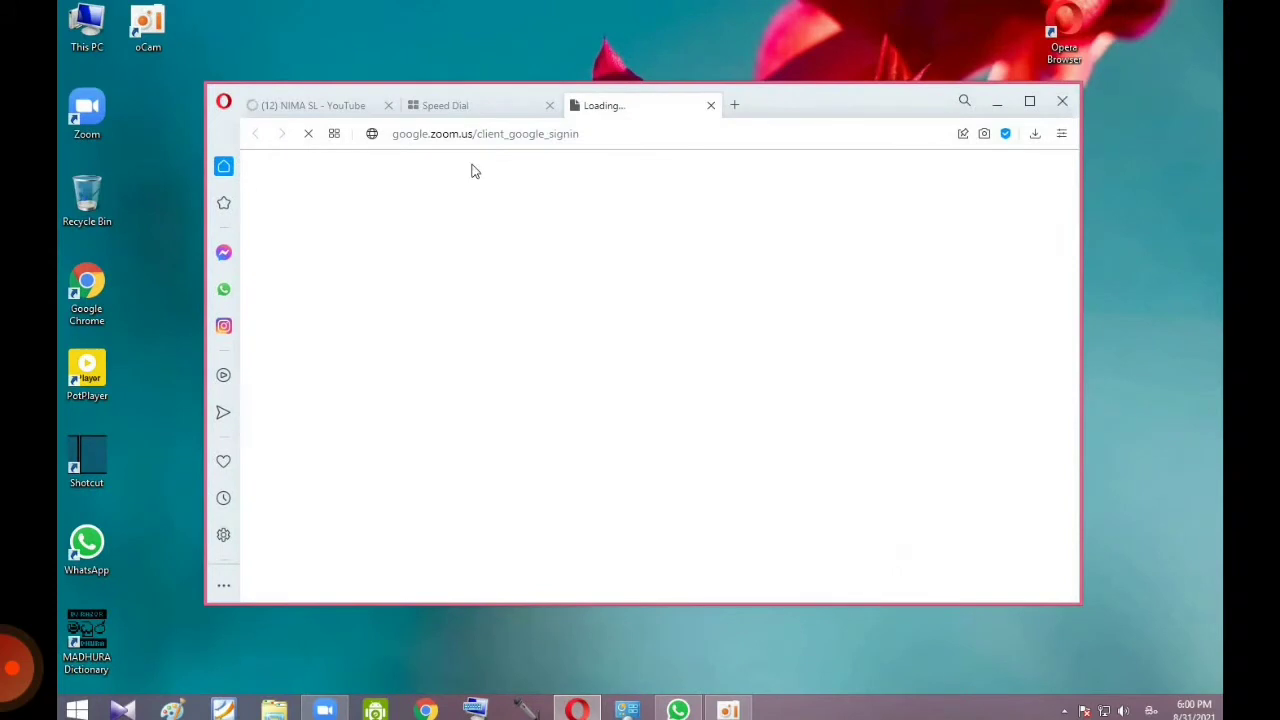
# Step: Tidy the Opera window, choose the Google account, and hand the sign-in back to the Zoom app
pyautogui.click(549, 105)
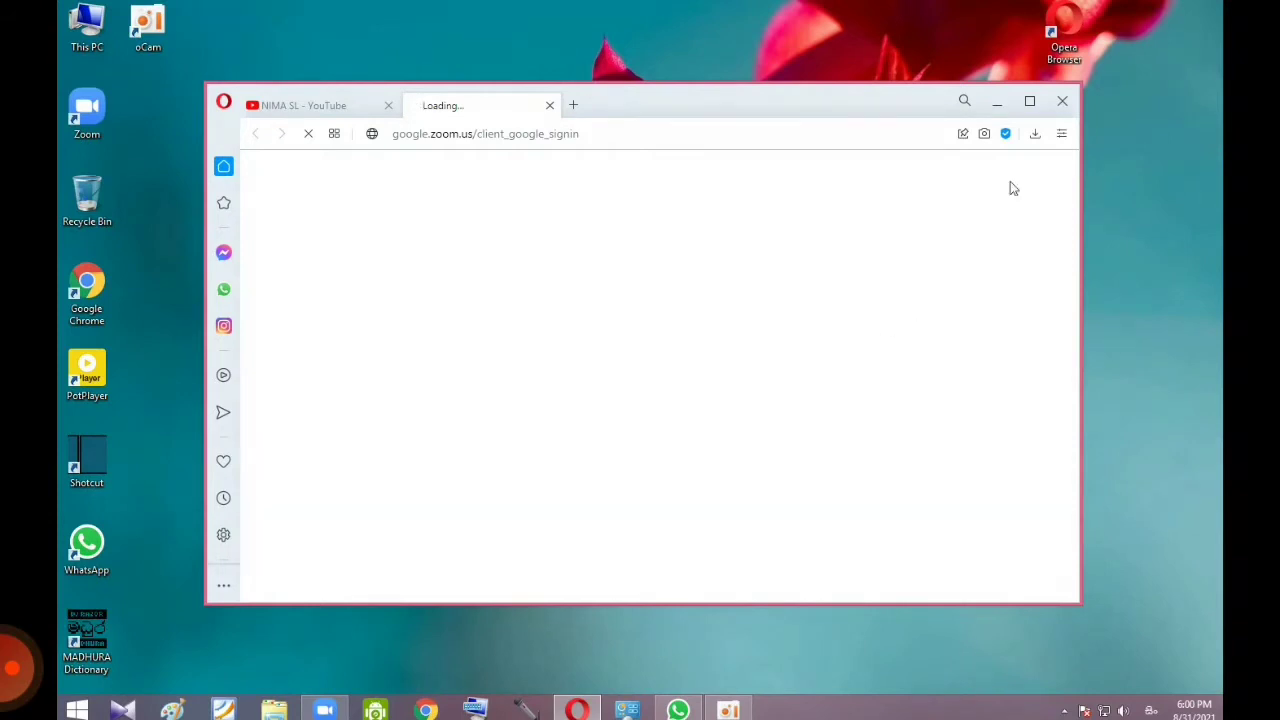
pyautogui.click(1029, 101)
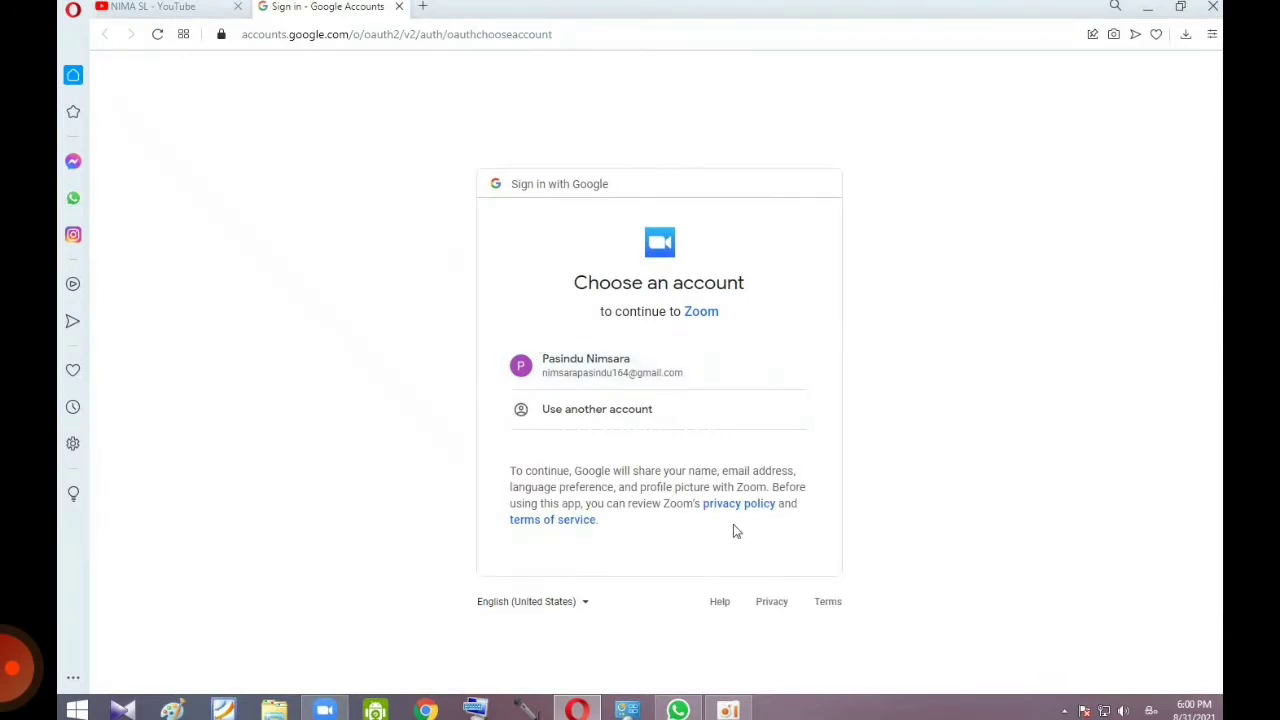
pyautogui.click(640, 376)
pyautogui.click(574, 368)
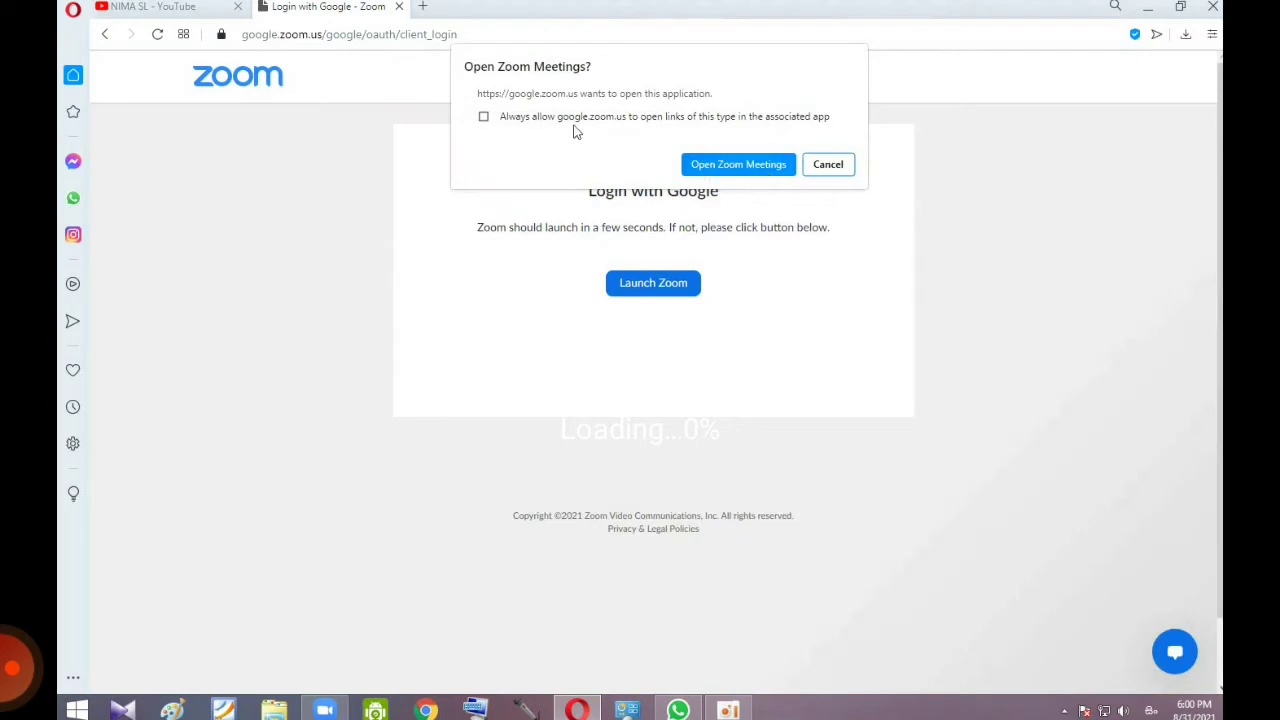
pyautogui.click(822, 174)
pyautogui.click(683, 295)
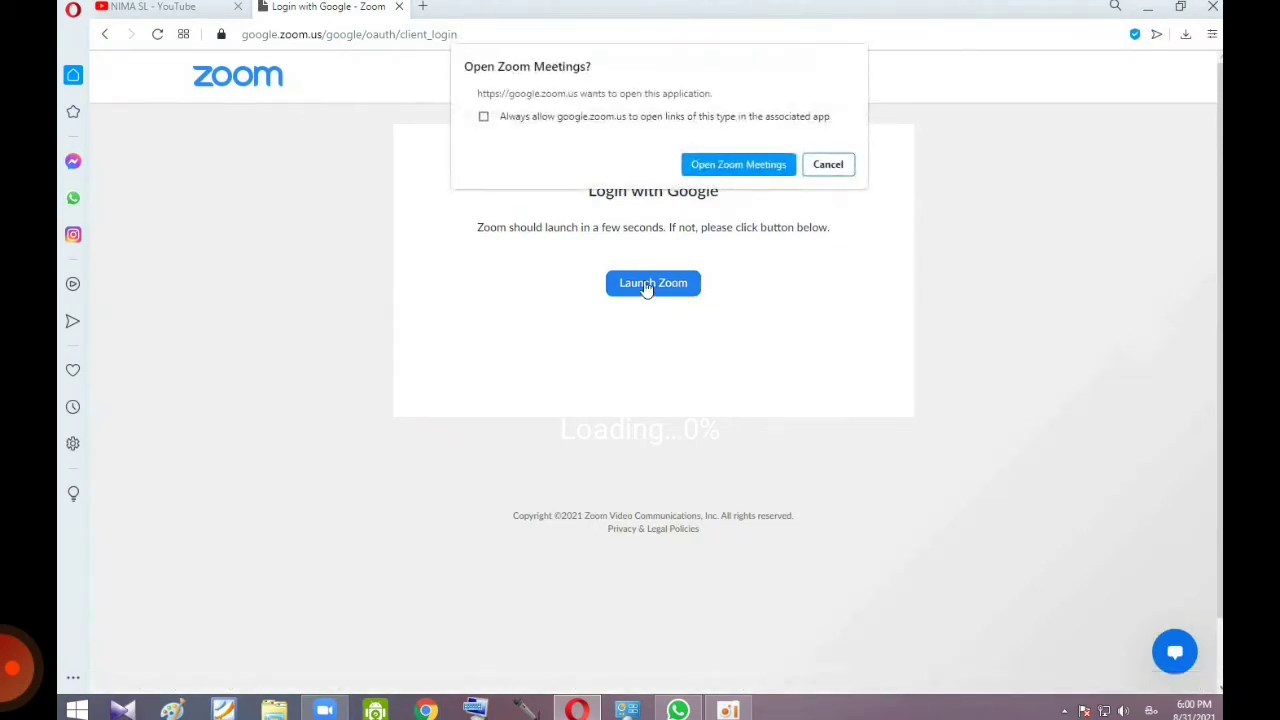
pyautogui.click(766, 166)
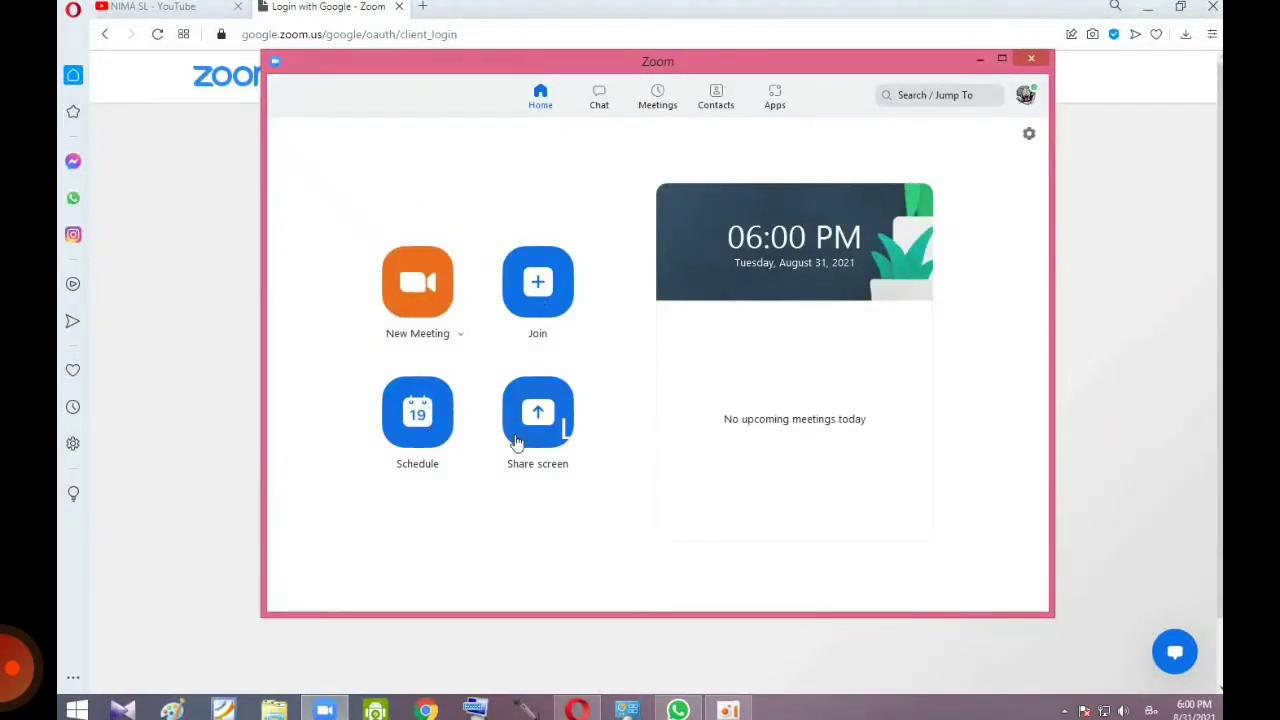
# Step: Browse the Chat, Meetings, Contacts and Apps pages, then return Home with the profile menu open
pyautogui.click(603, 108)
pyautogui.click(659, 100)
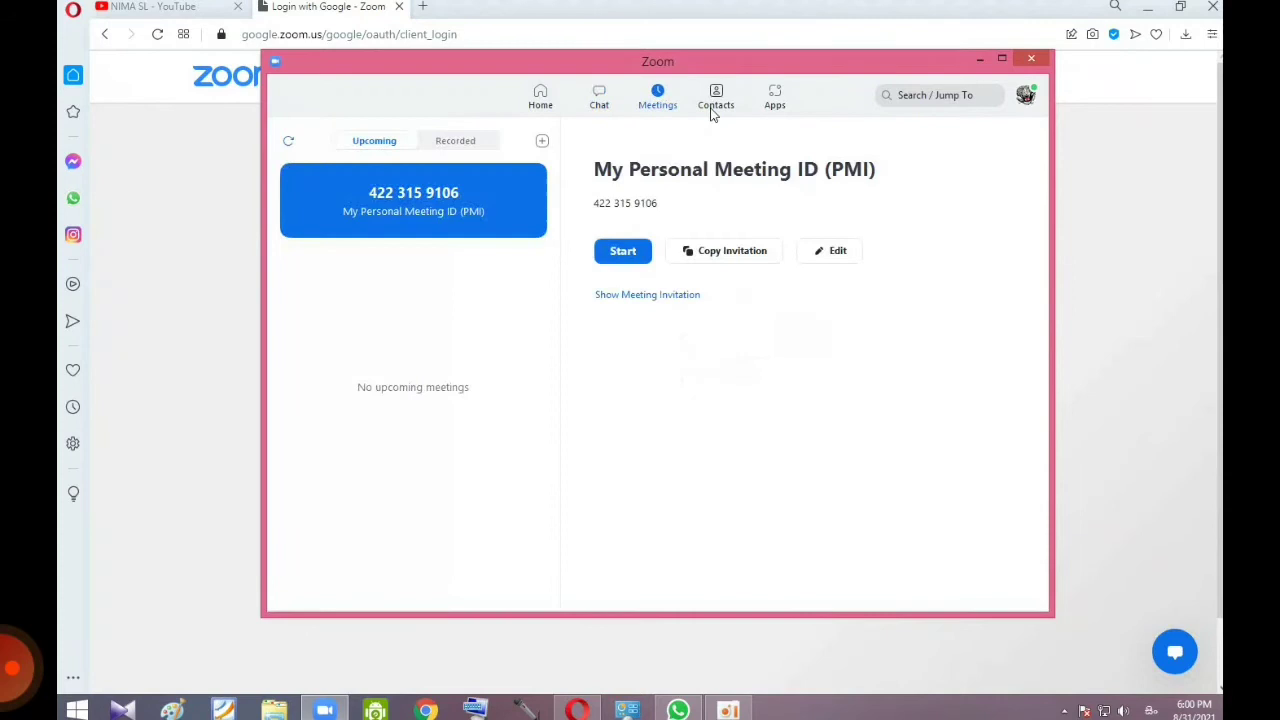
pyautogui.click(713, 112)
pyautogui.click(763, 114)
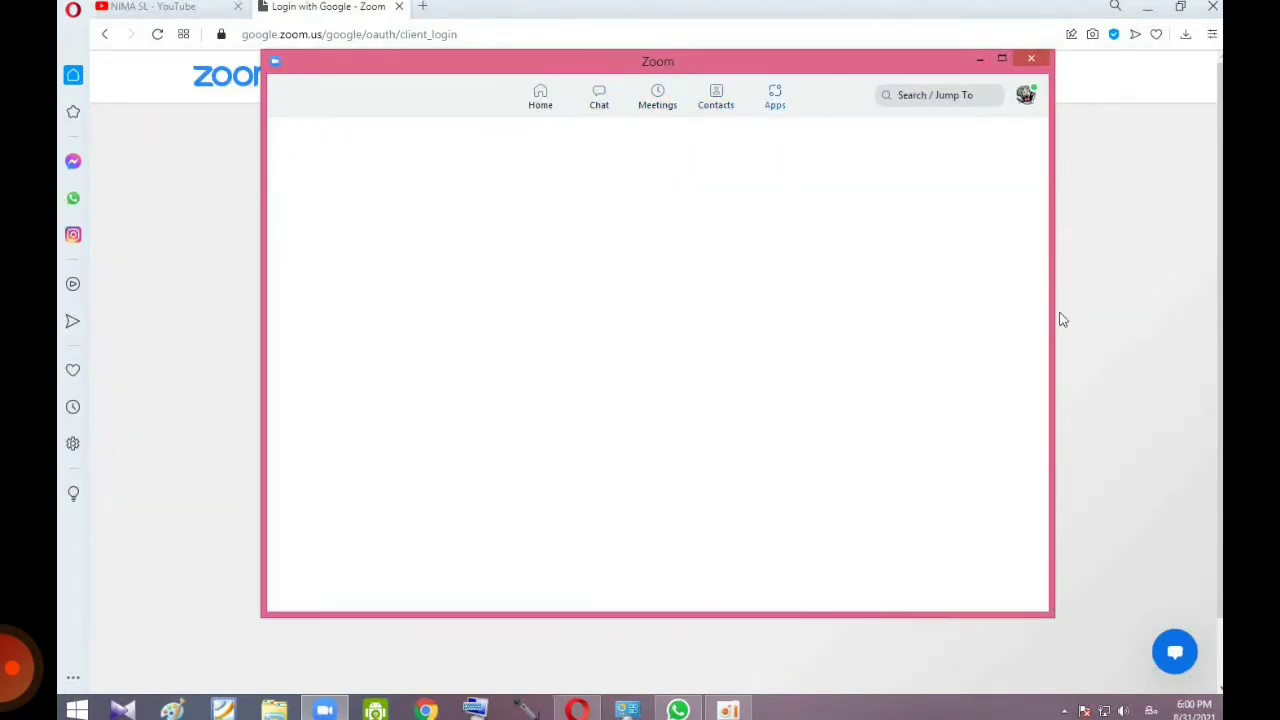
pyautogui.click(1028, 102)
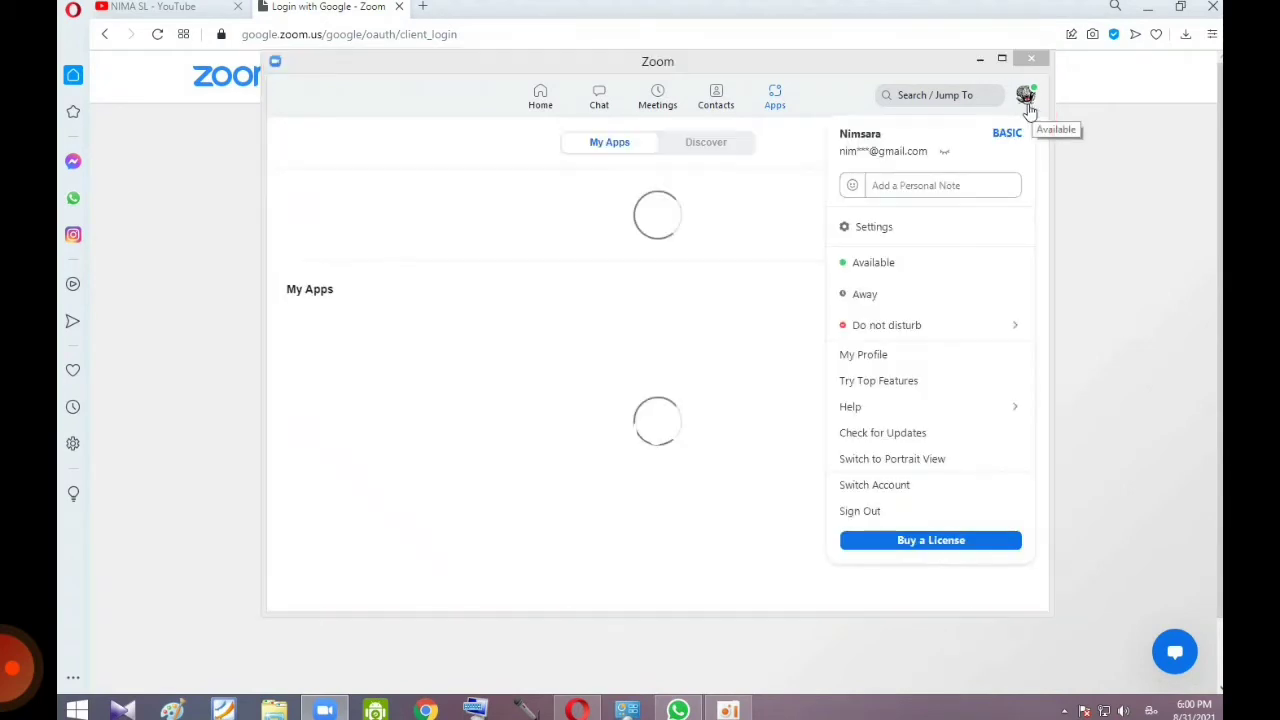
pyautogui.click(555, 110)
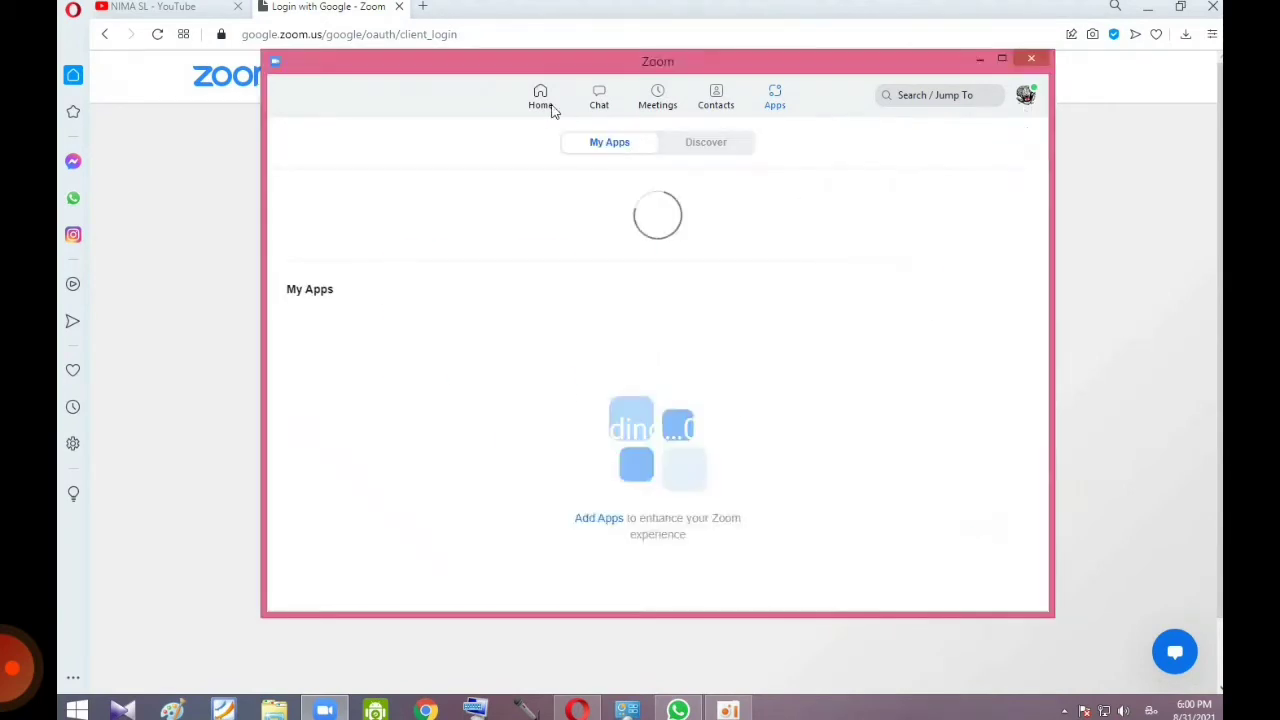
pyautogui.click(1030, 100)
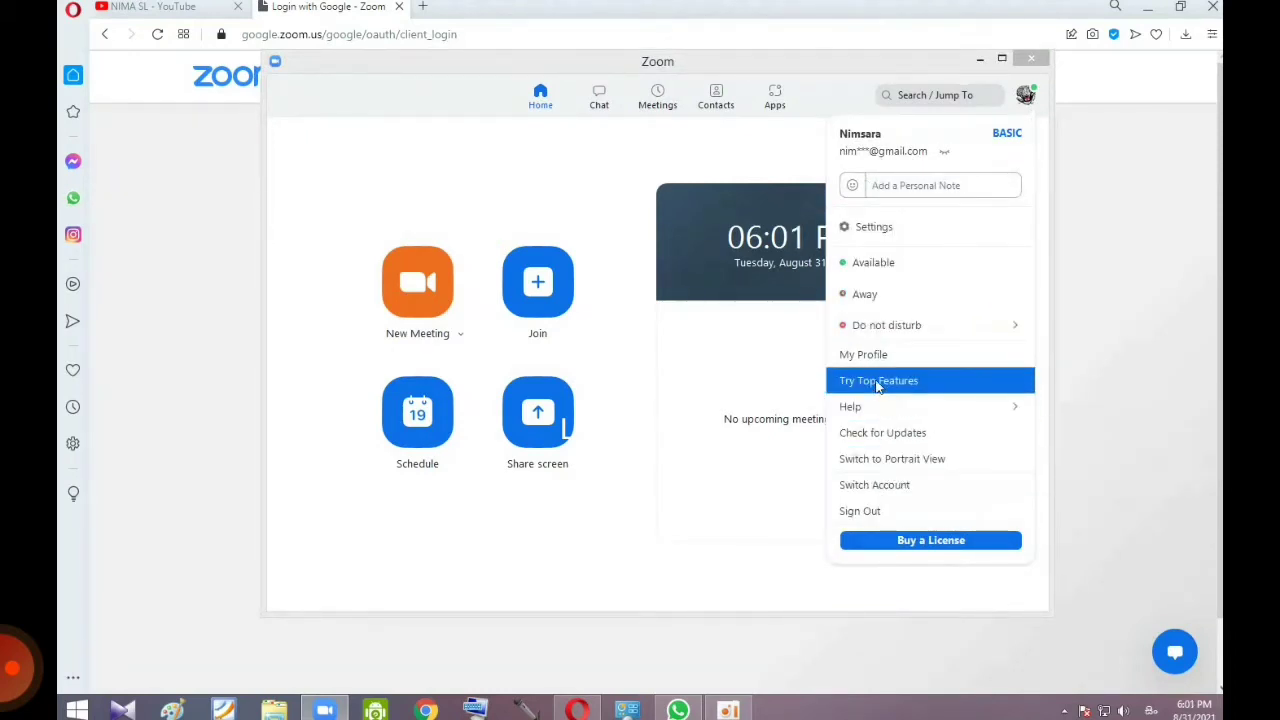
# Step: Open Zoom Settings from the profile menu and look through the Video settings
pyautogui.click(858, 230)
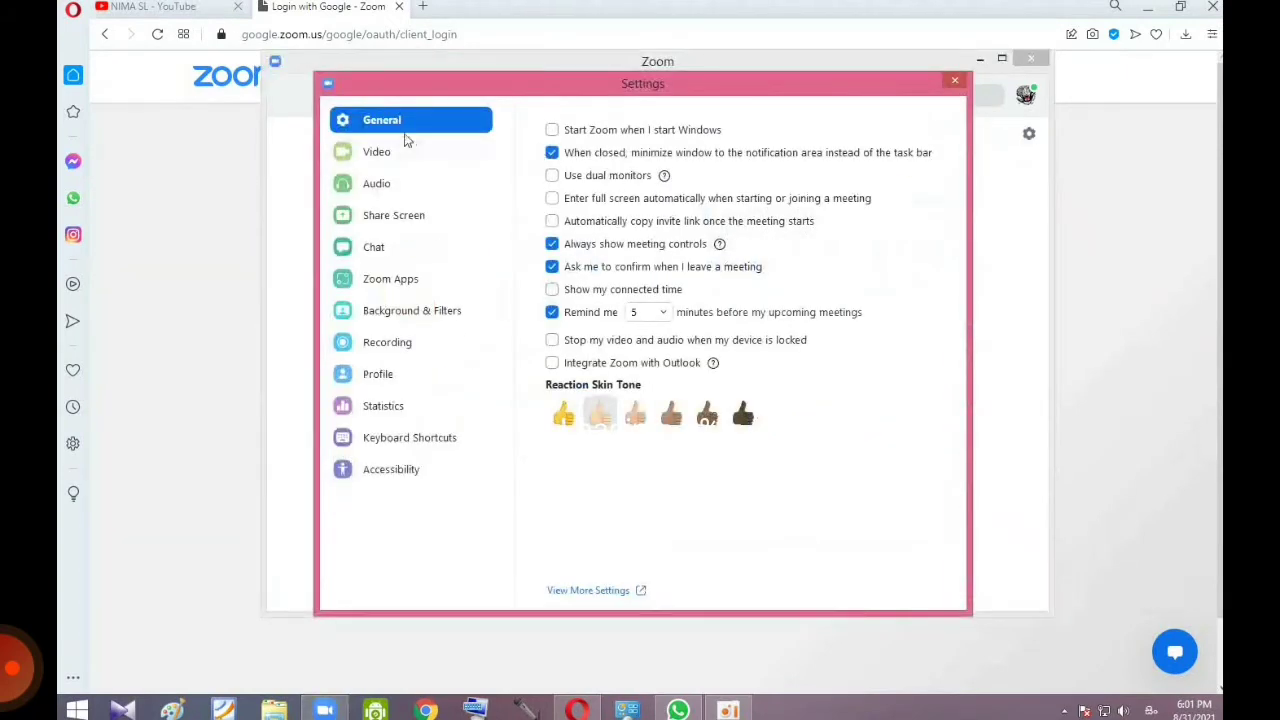
pyautogui.click(400, 152)
pyautogui.scroll(-2, 613, 387)
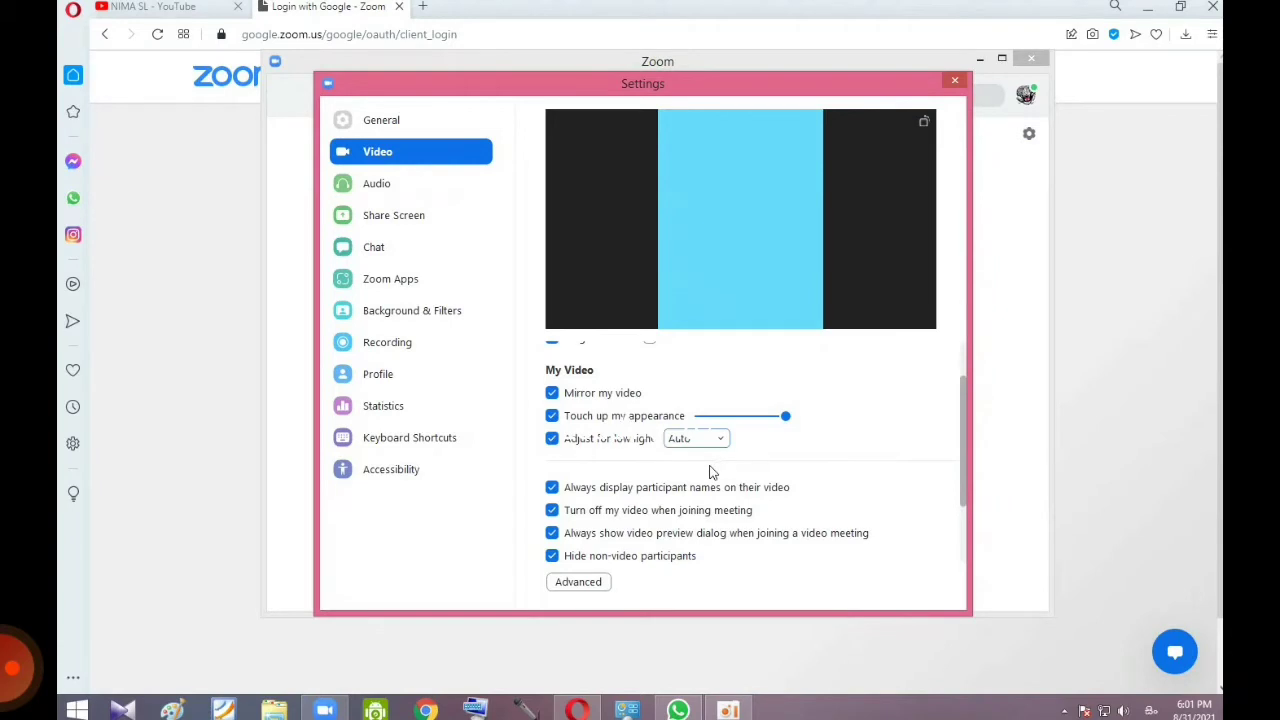
pyautogui.scroll(-1, 650, 500)
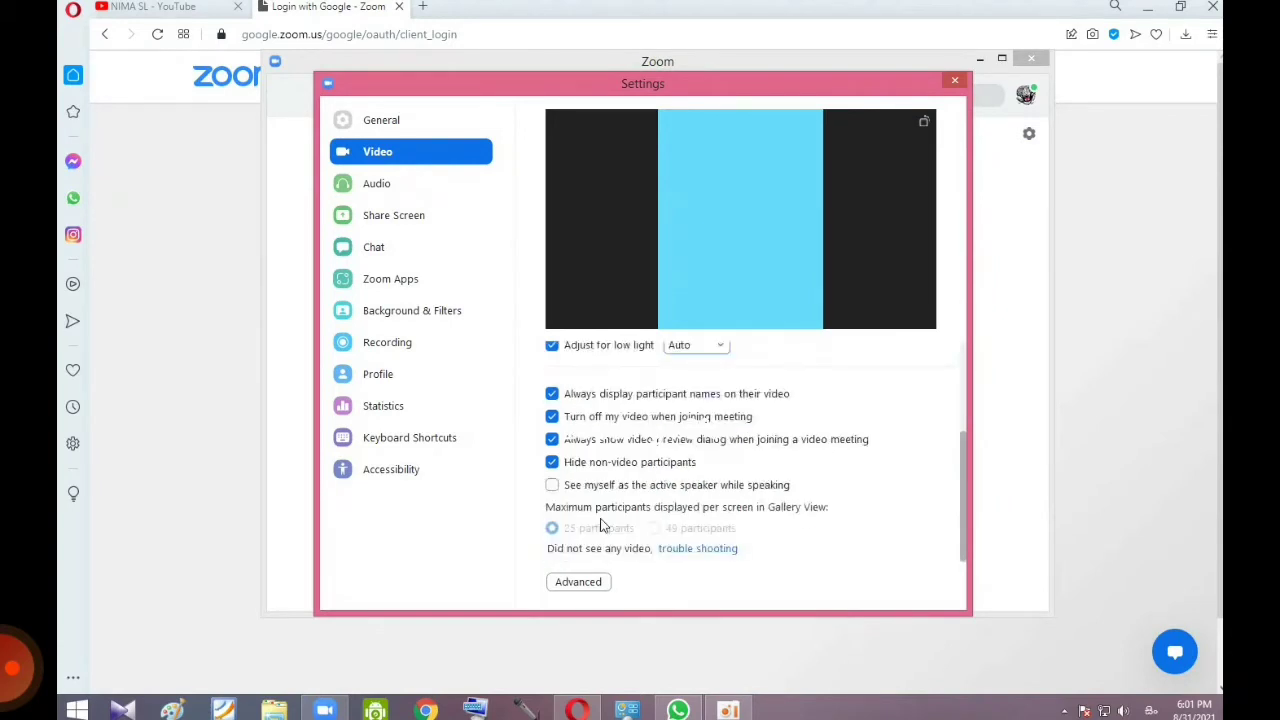
# Step: Lower the microphone volume slightly in Audio, then move on to the Profile page
pyautogui.click(413, 190)
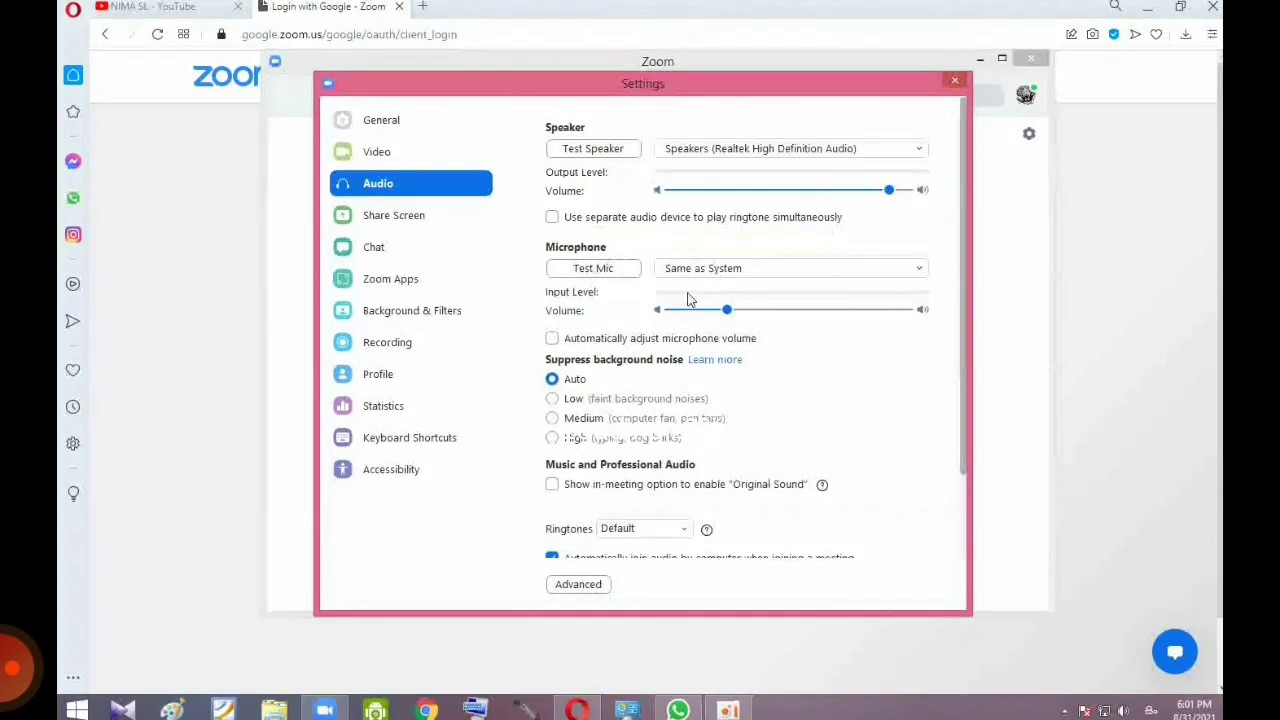
pyautogui.moveTo(727, 312); pyautogui.dragTo(716, 312)
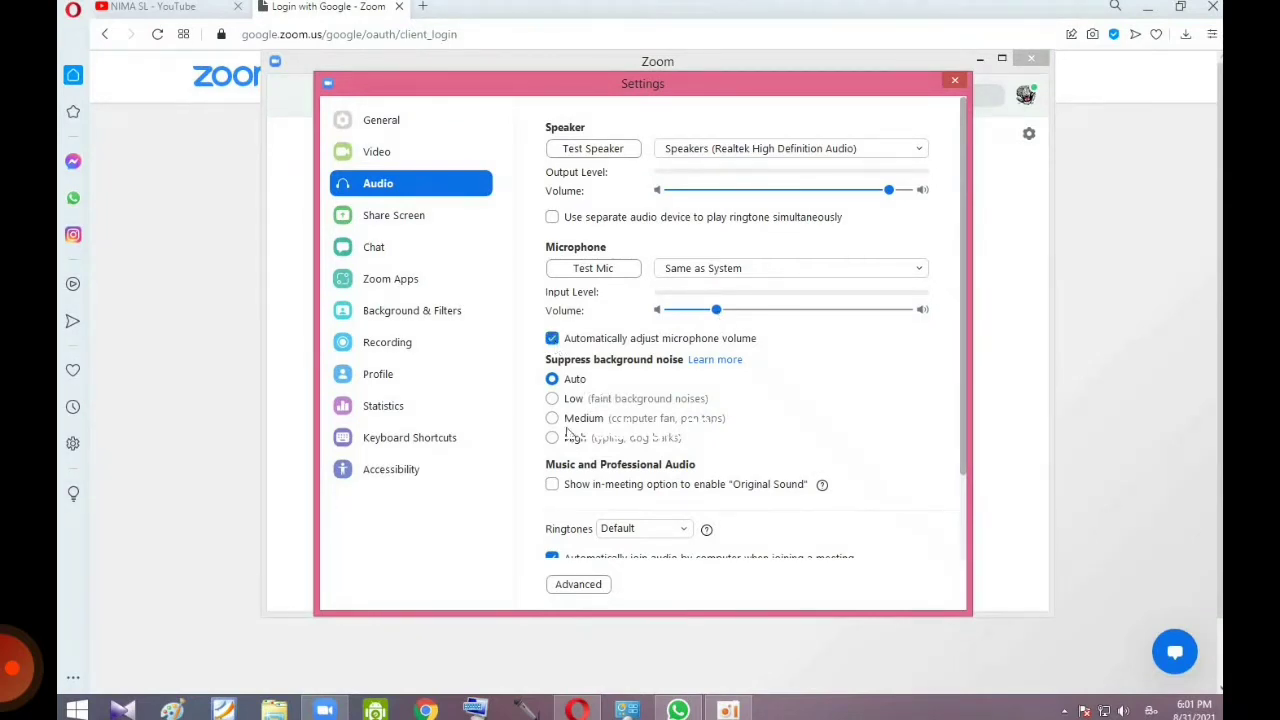
pyautogui.scroll(-2, 566, 432)
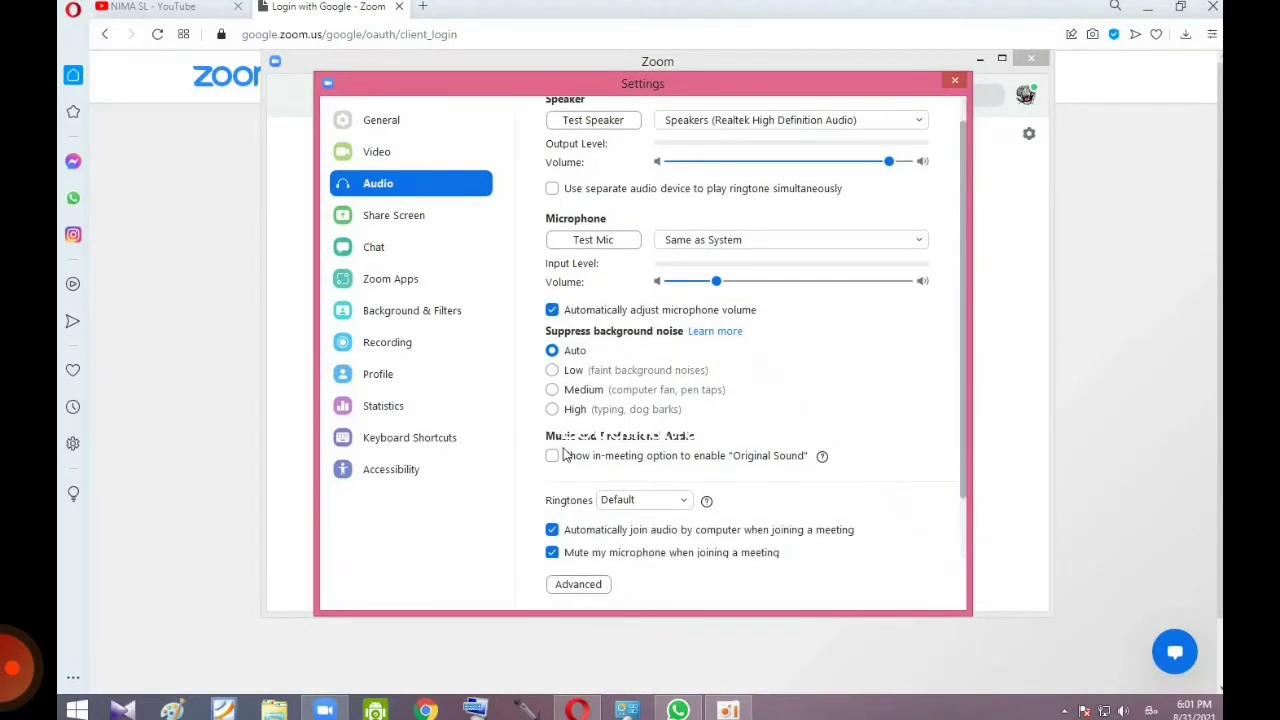
pyautogui.click(420, 349)
pyautogui.click(420, 374)
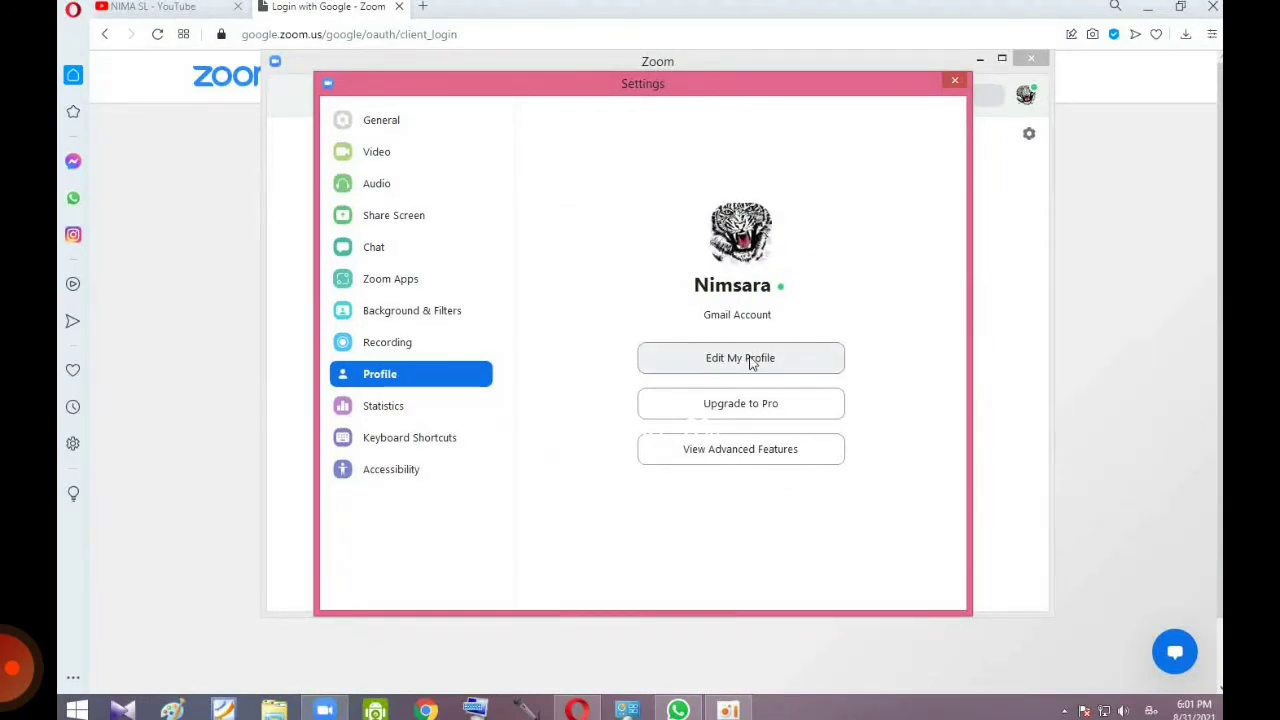
# Step: Open Edit My Profile on the web and sign in to the Zoom portal with the Google account
pyautogui.click(751, 360)
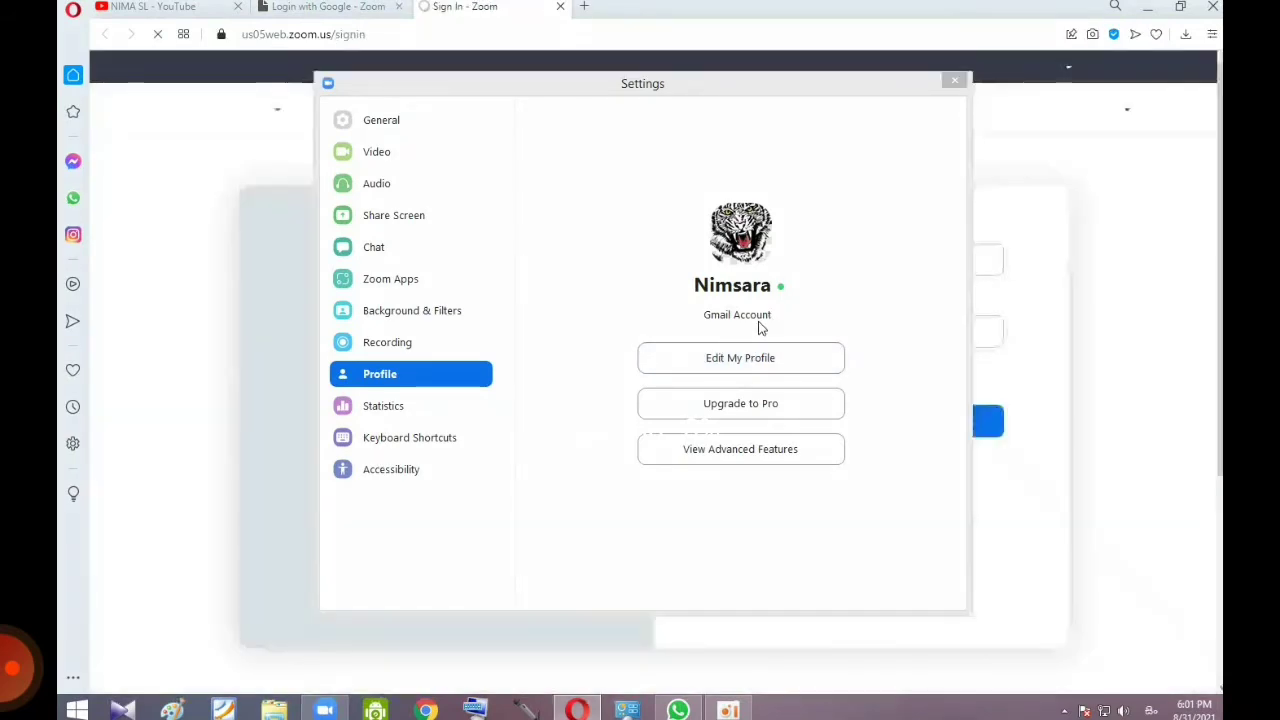
pyautogui.moveTo(945, 84); pyautogui.dragTo(476, 216)
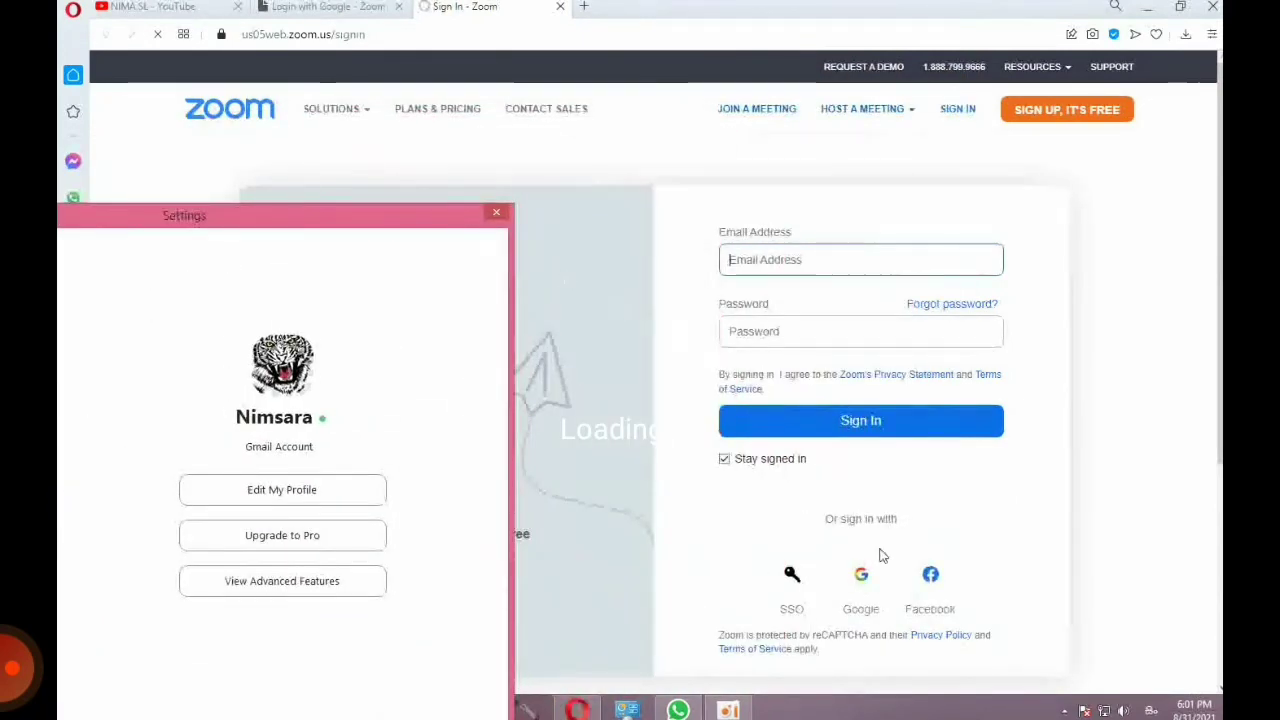
pyautogui.click(862, 578)
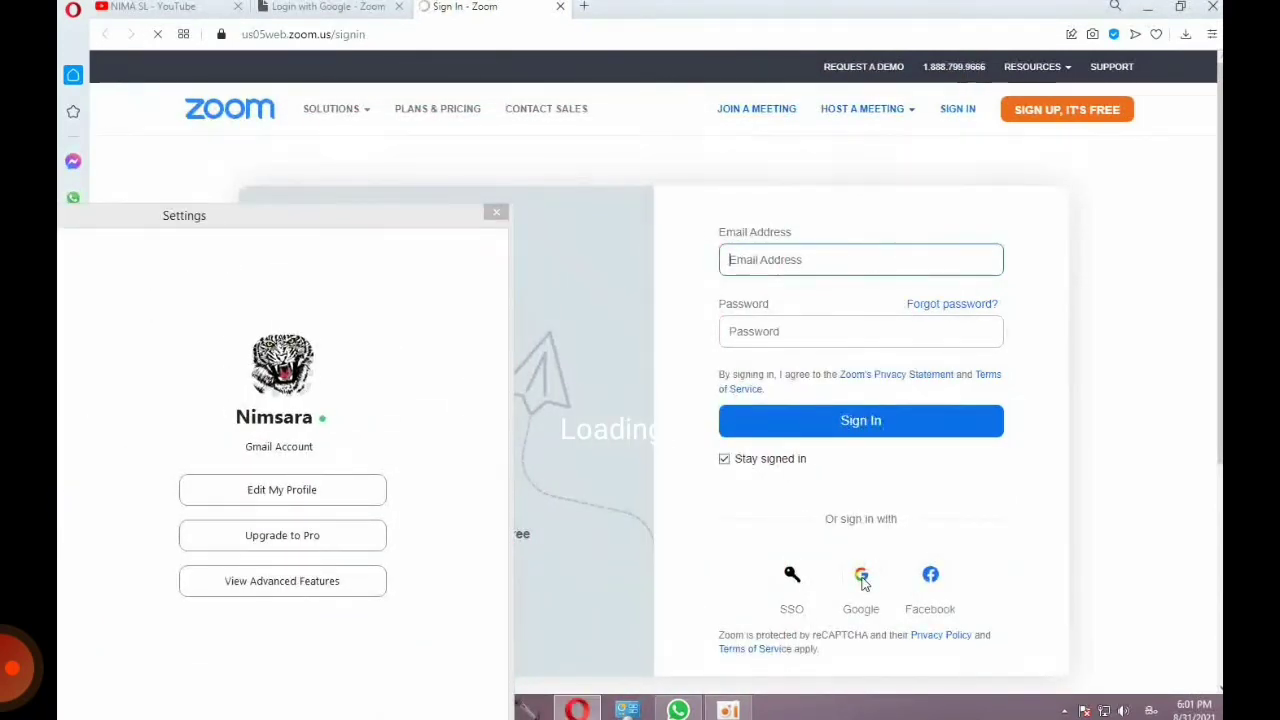
pyautogui.click(862, 576)
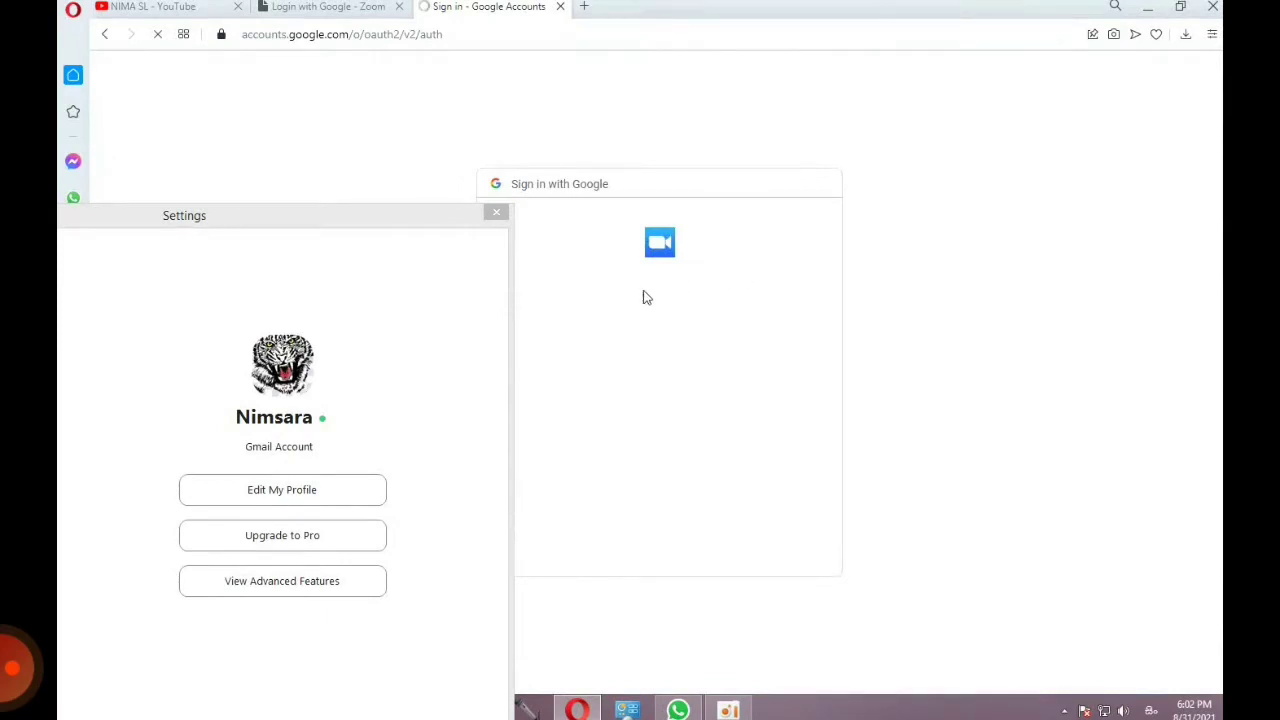
pyautogui.moveTo(477, 220); pyautogui.dragTo(371, 218)
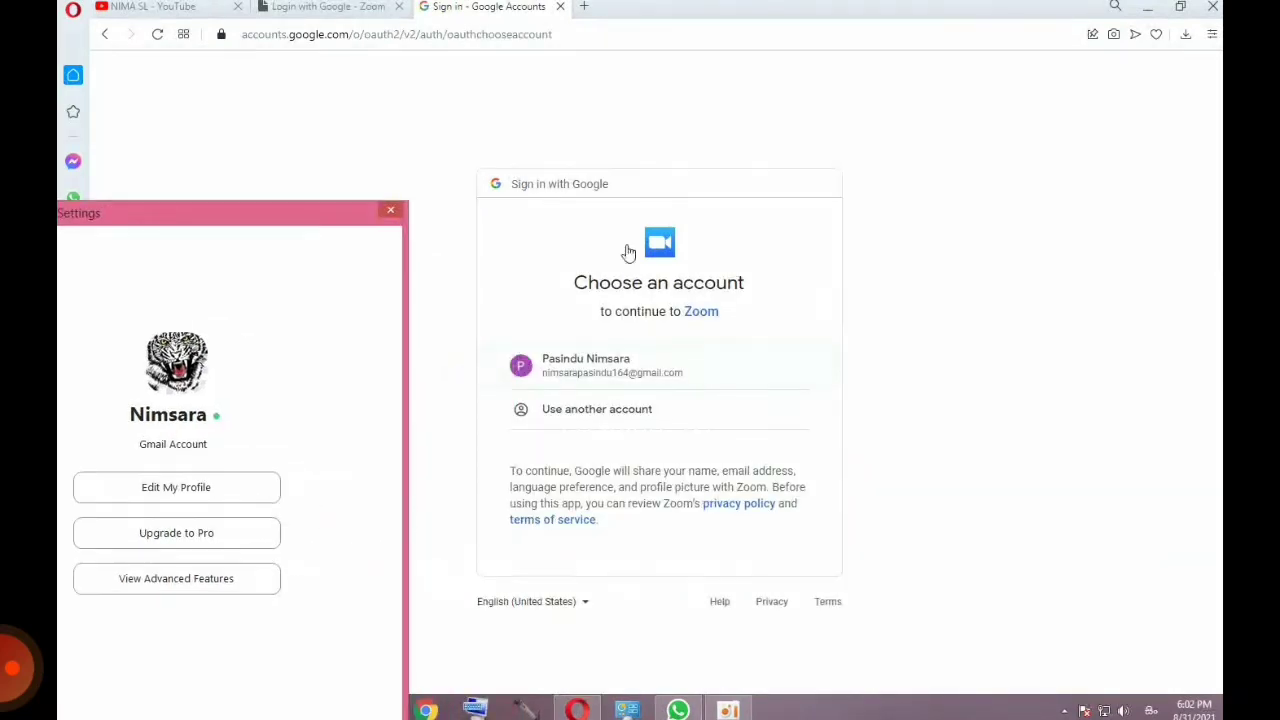
pyautogui.click(662, 371)
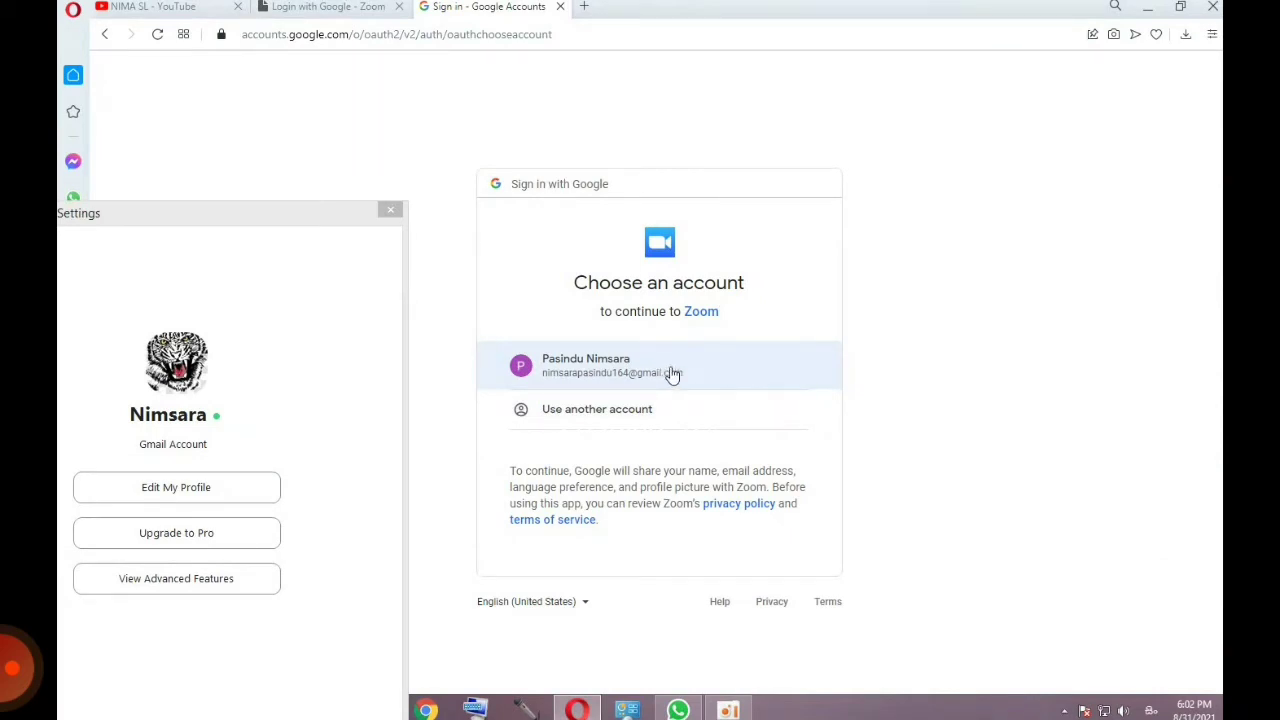
pyautogui.click(672, 373)
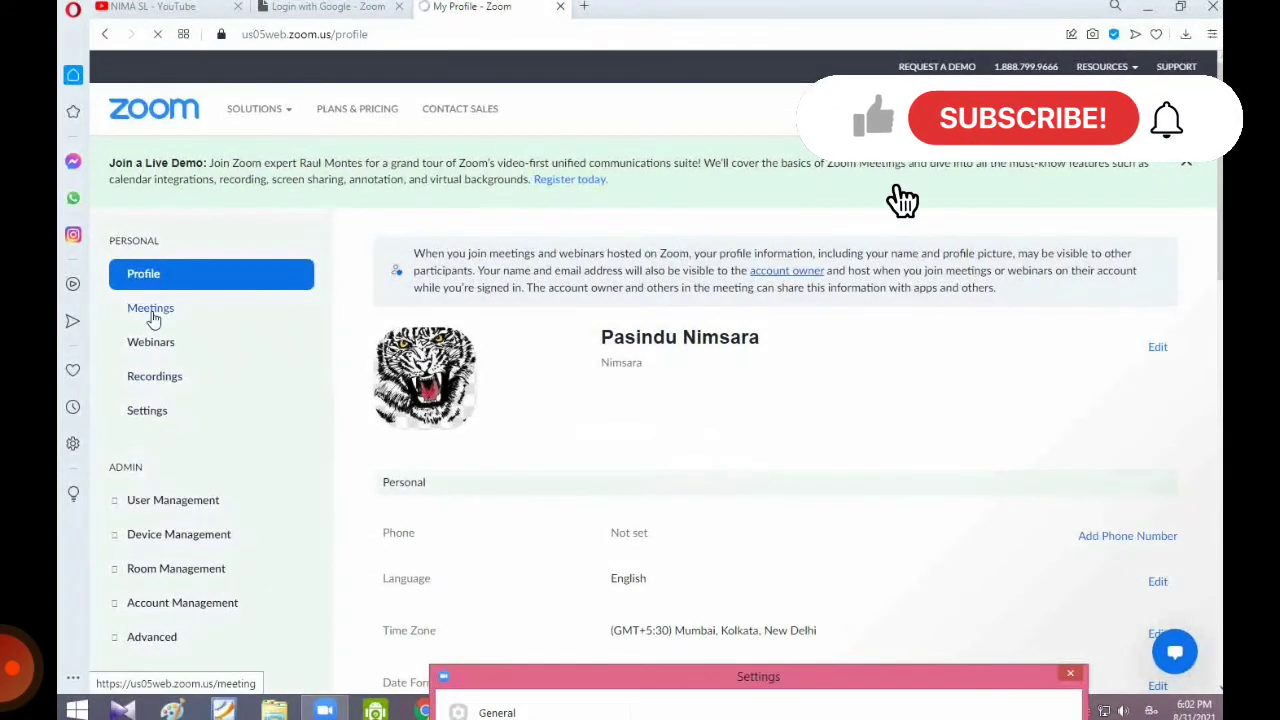
# Step: Start changing the profile picture, trying crops of the tiger and then the controller image
pyautogui.click(440, 405)
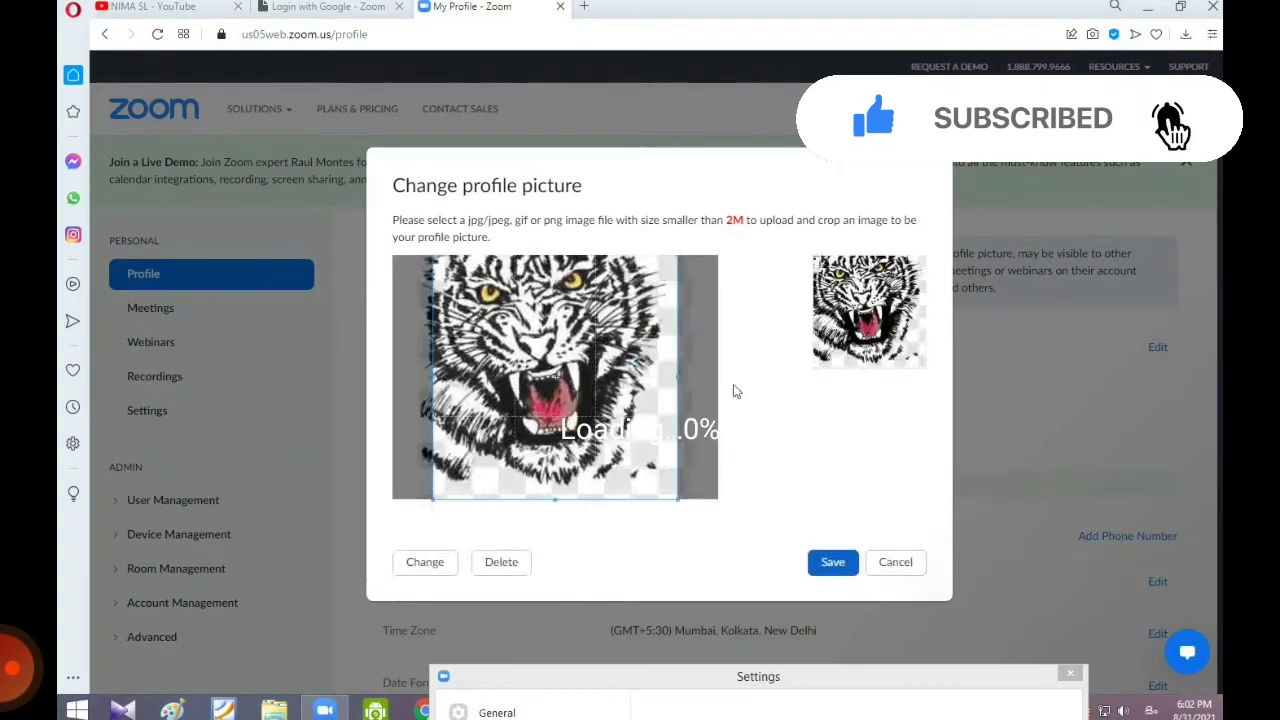
pyautogui.moveTo(570, 420); pyautogui.dragTo(541, 420)
pyautogui.moveTo(640, 380); pyautogui.dragTo(689, 374)
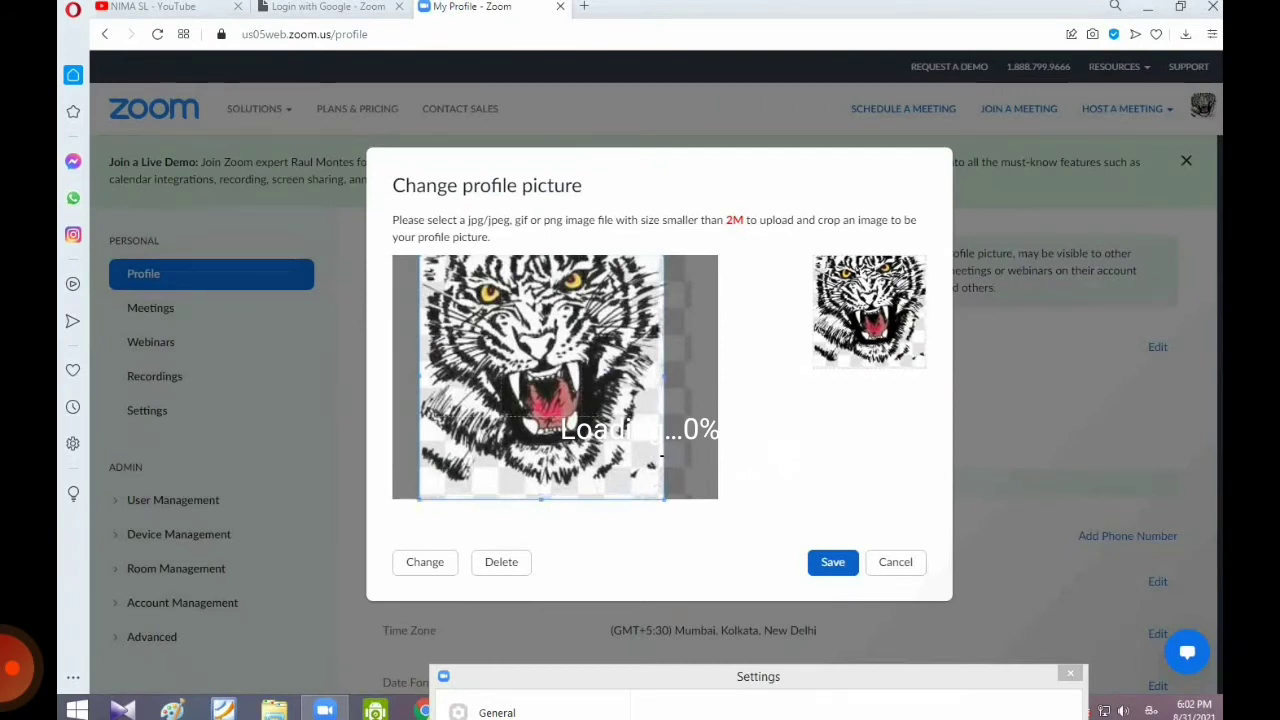
pyautogui.click(430, 561)
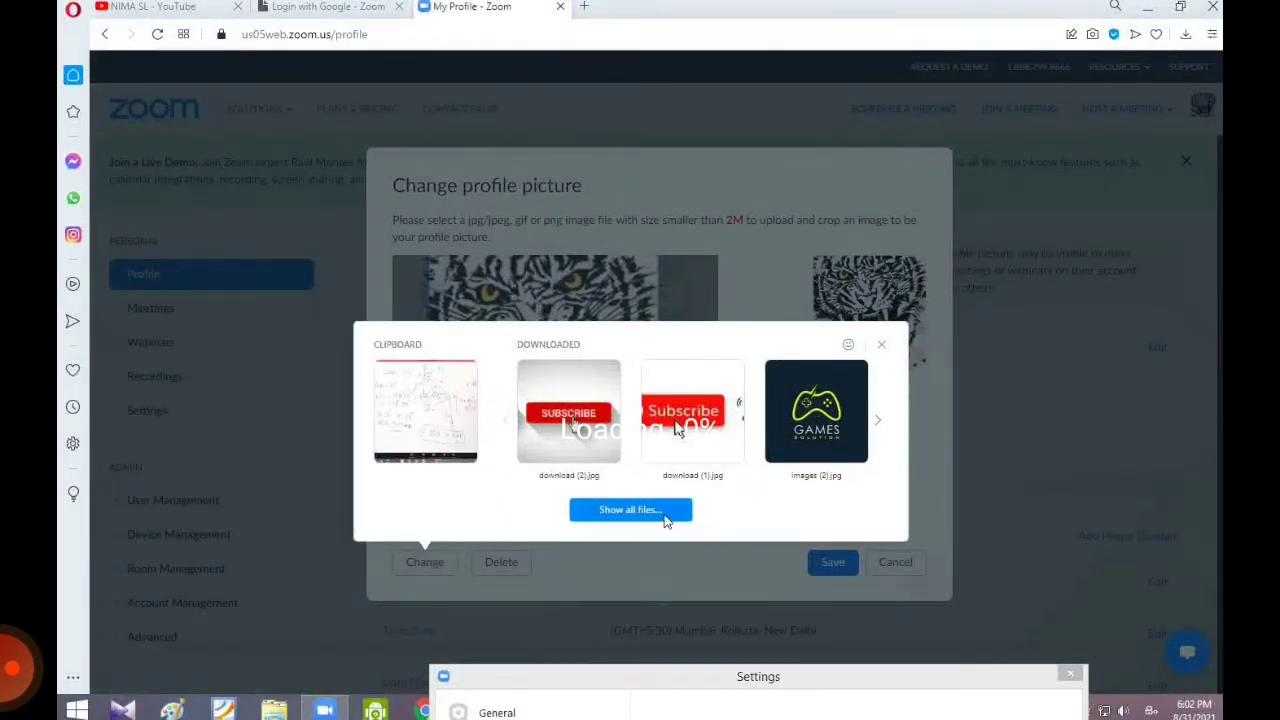
pyautogui.click(876, 424)
pyautogui.click(876, 426)
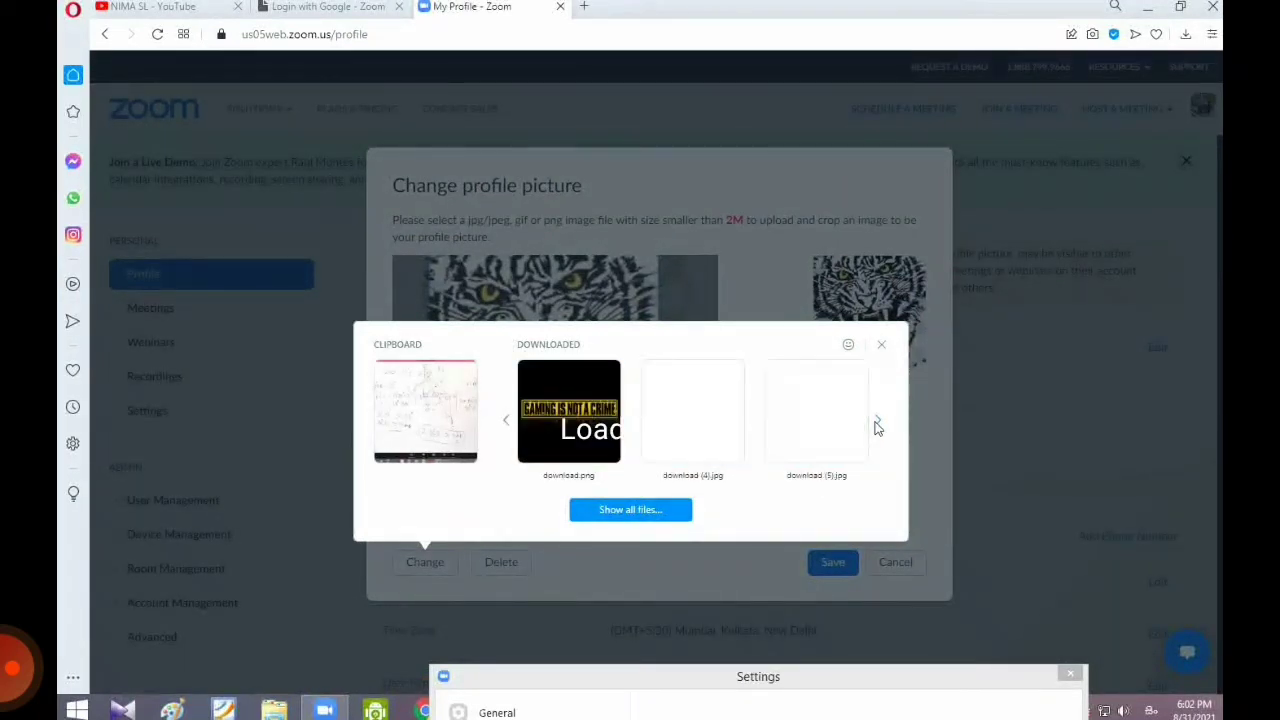
pyautogui.click(876, 426)
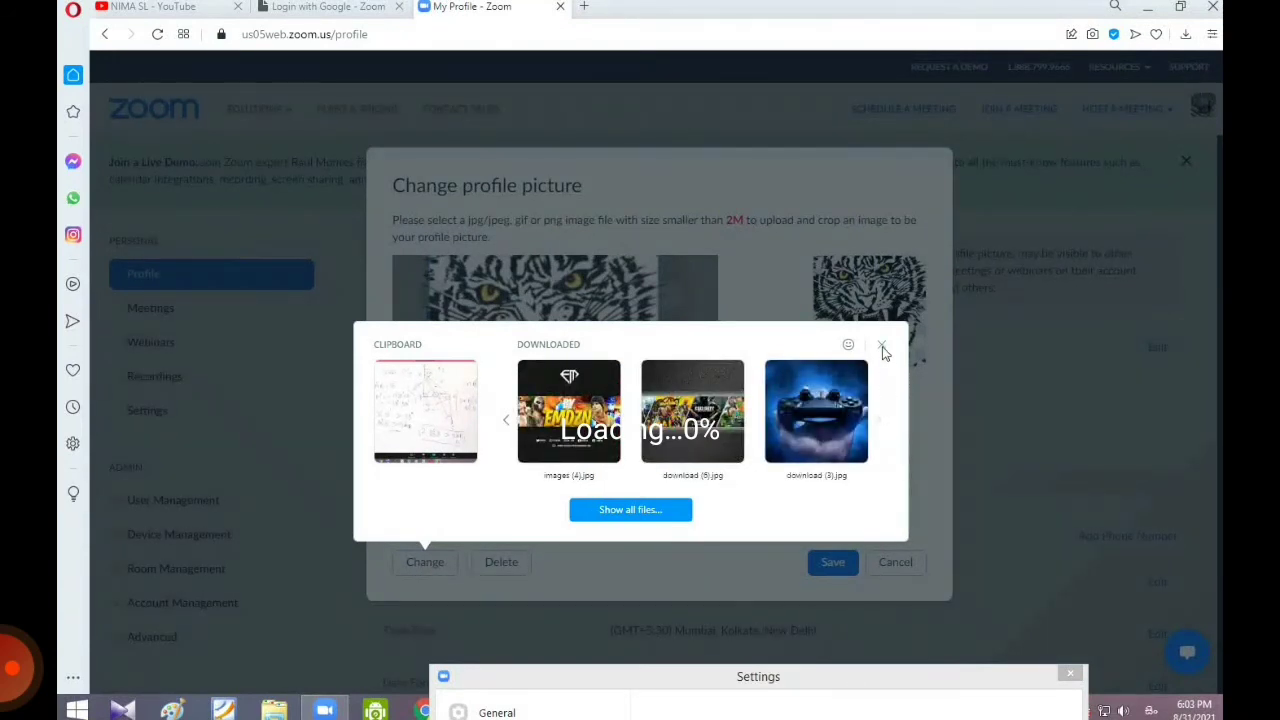
pyautogui.click(797, 430)
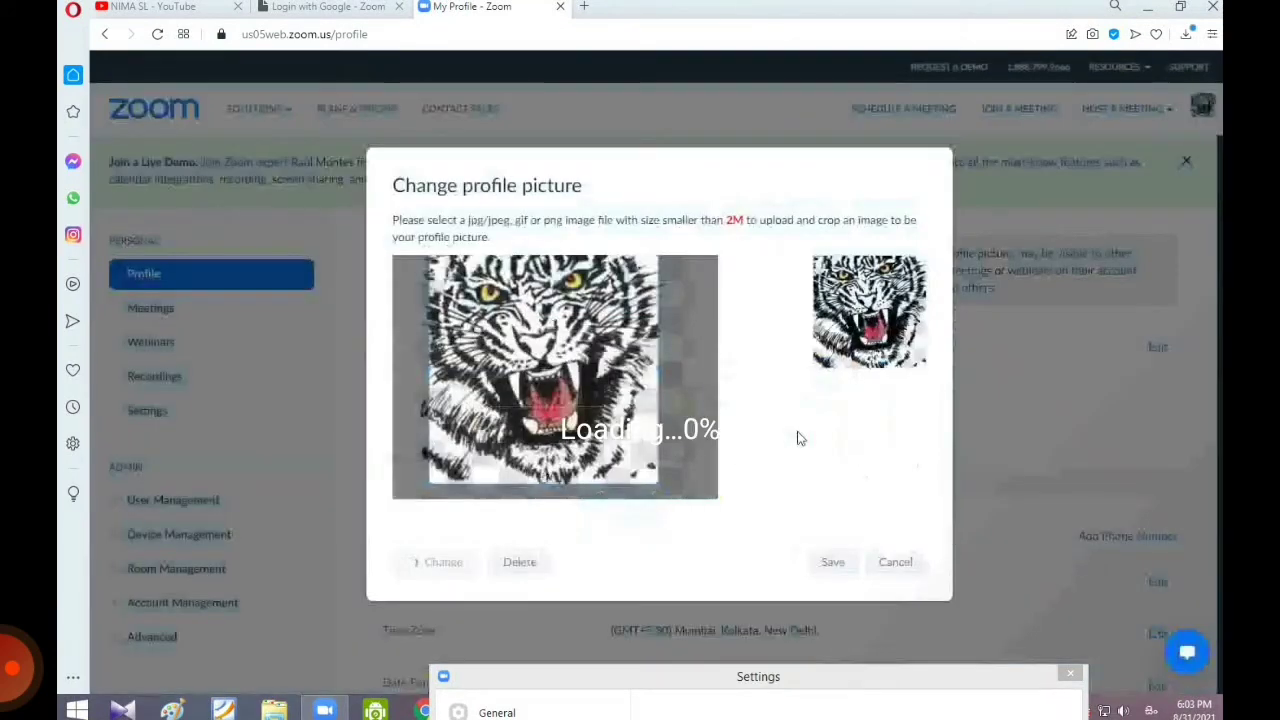
pyautogui.moveTo(671, 481)
pyautogui.mouseDown()
pyautogui.moveTo(649, 459)
pyautogui.moveTo(674, 457)
pyautogui.mouseUp()
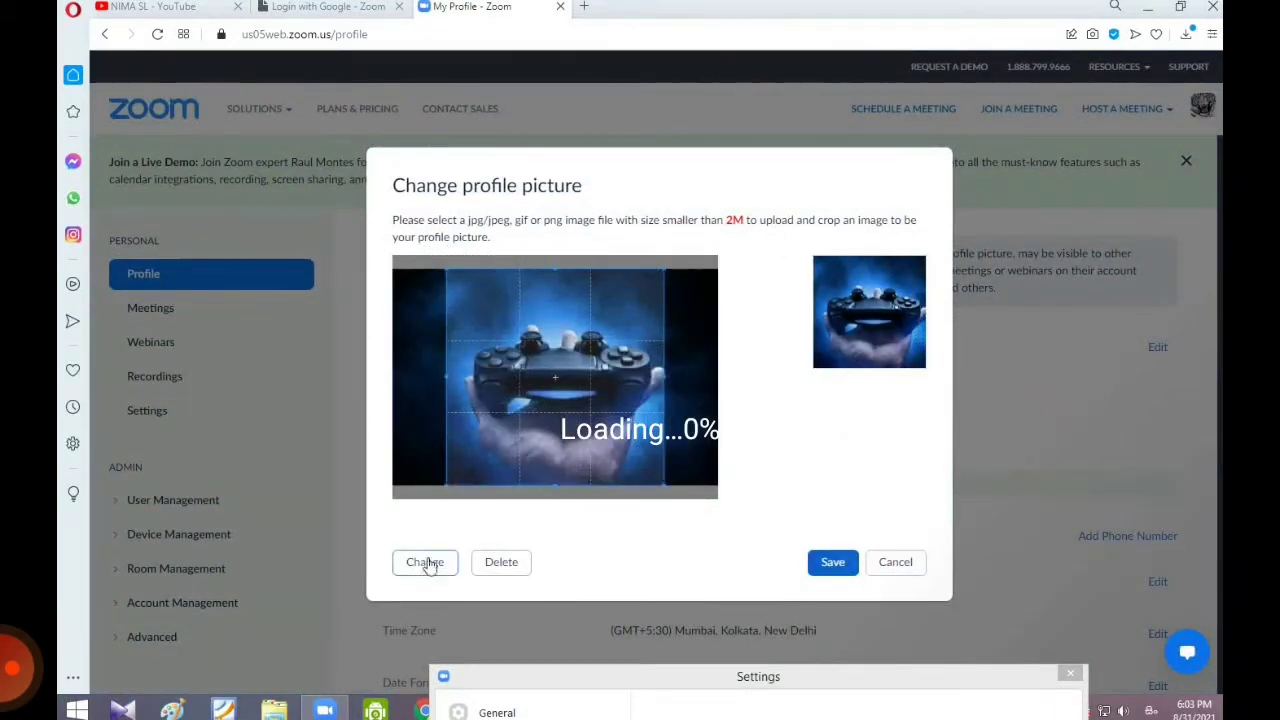
# Step: Load the tiger image from Downloads, crop it to frame the face, and save it as the profile picture
pyautogui.click(428, 563)
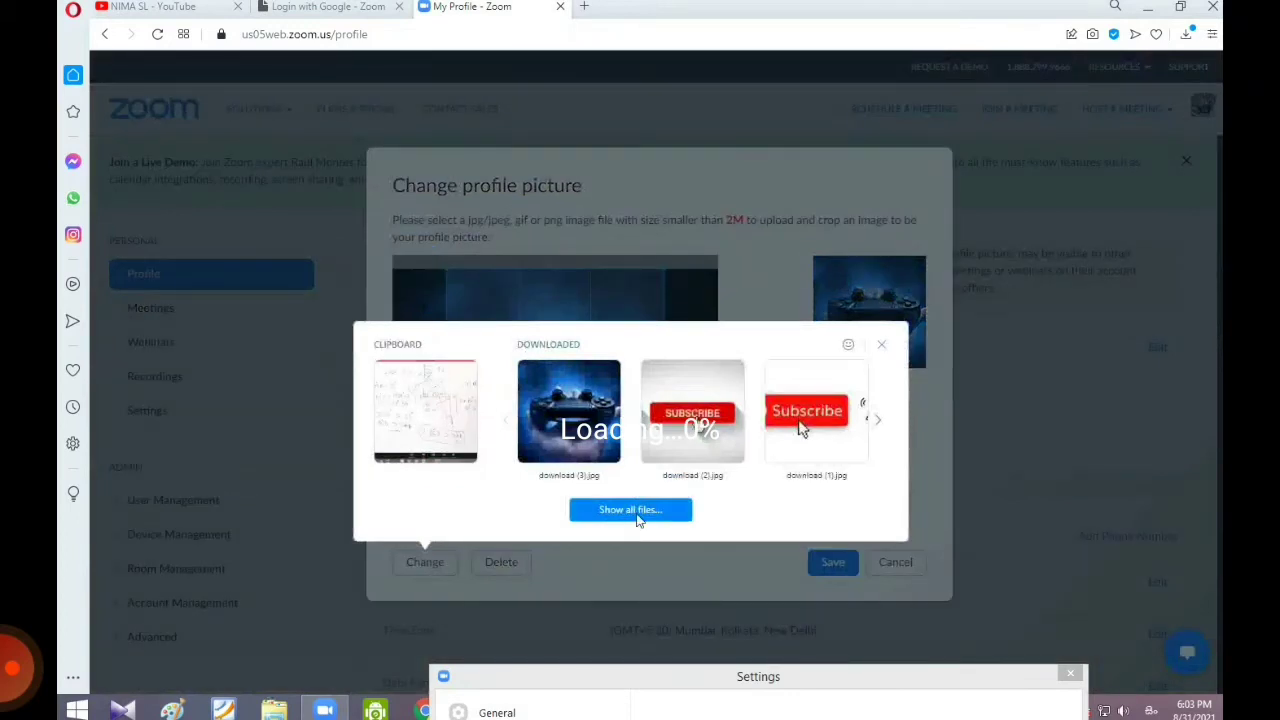
pyautogui.click(630, 510)
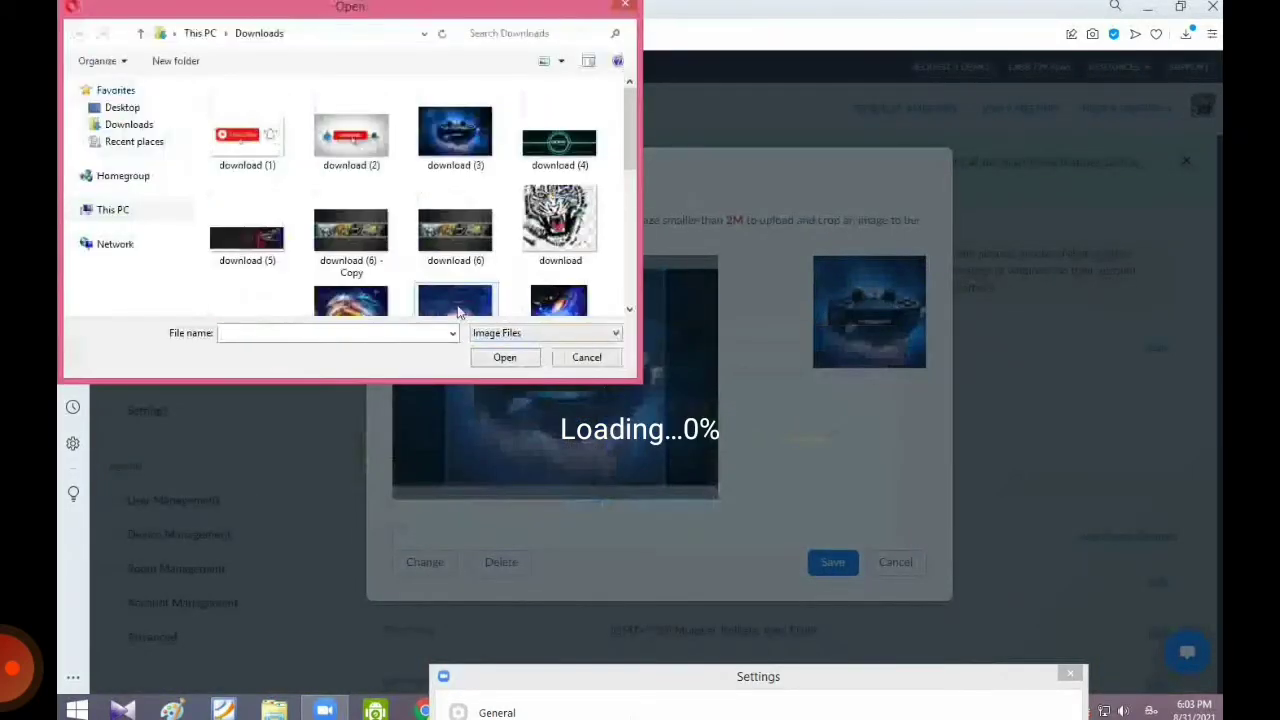
pyautogui.doubleClick(545, 240)
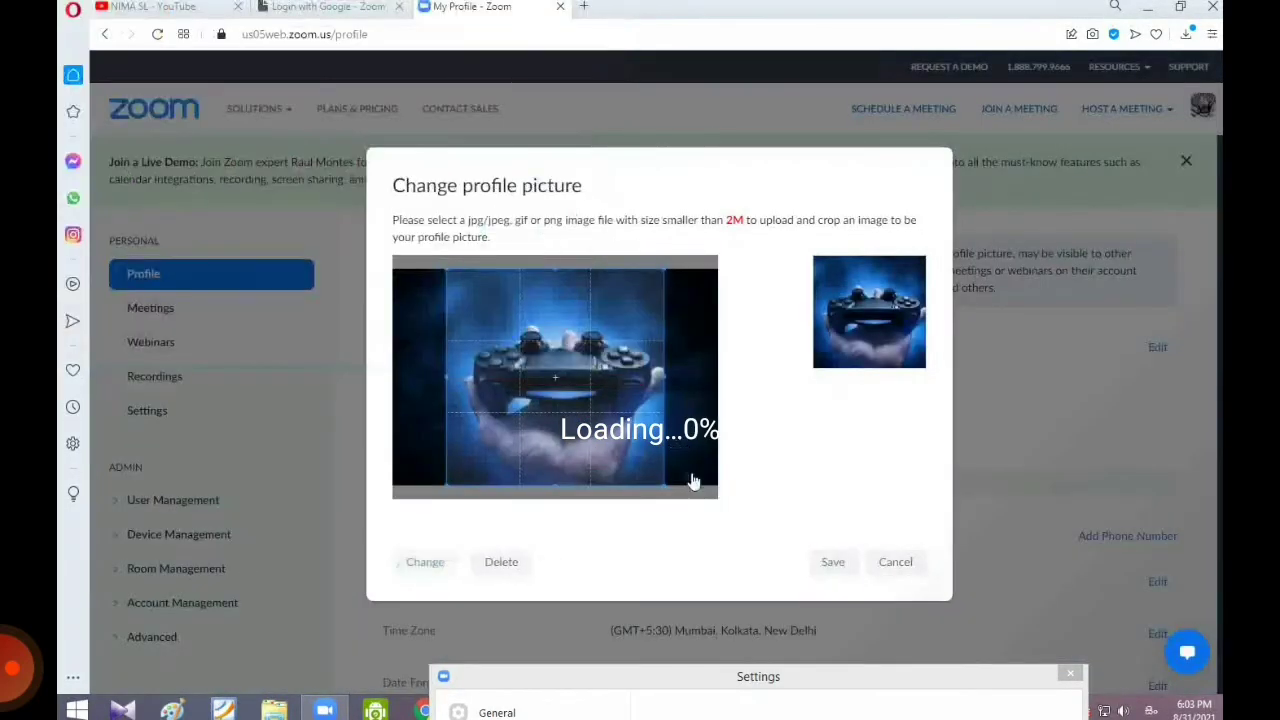
pyautogui.moveTo(677, 498); pyautogui.dragTo(646, 467)
pyautogui.moveTo(535, 445); pyautogui.dragTo(529, 445)
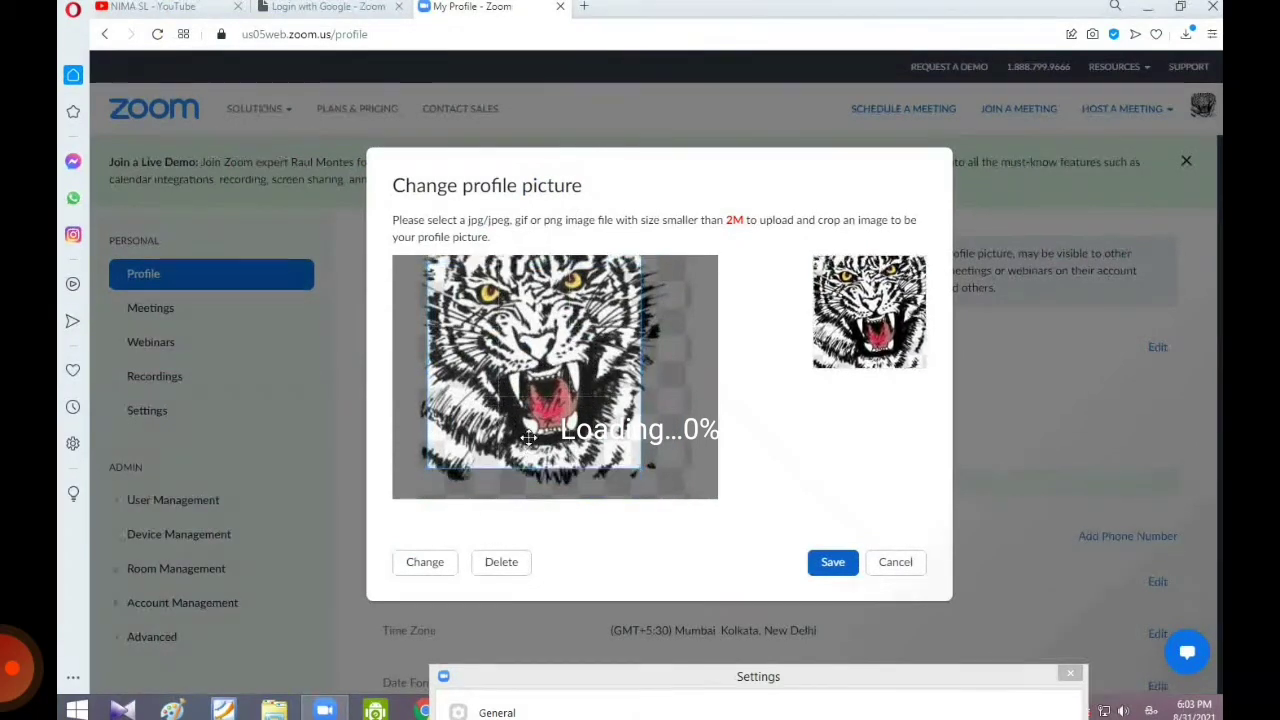
pyautogui.click(826, 565)
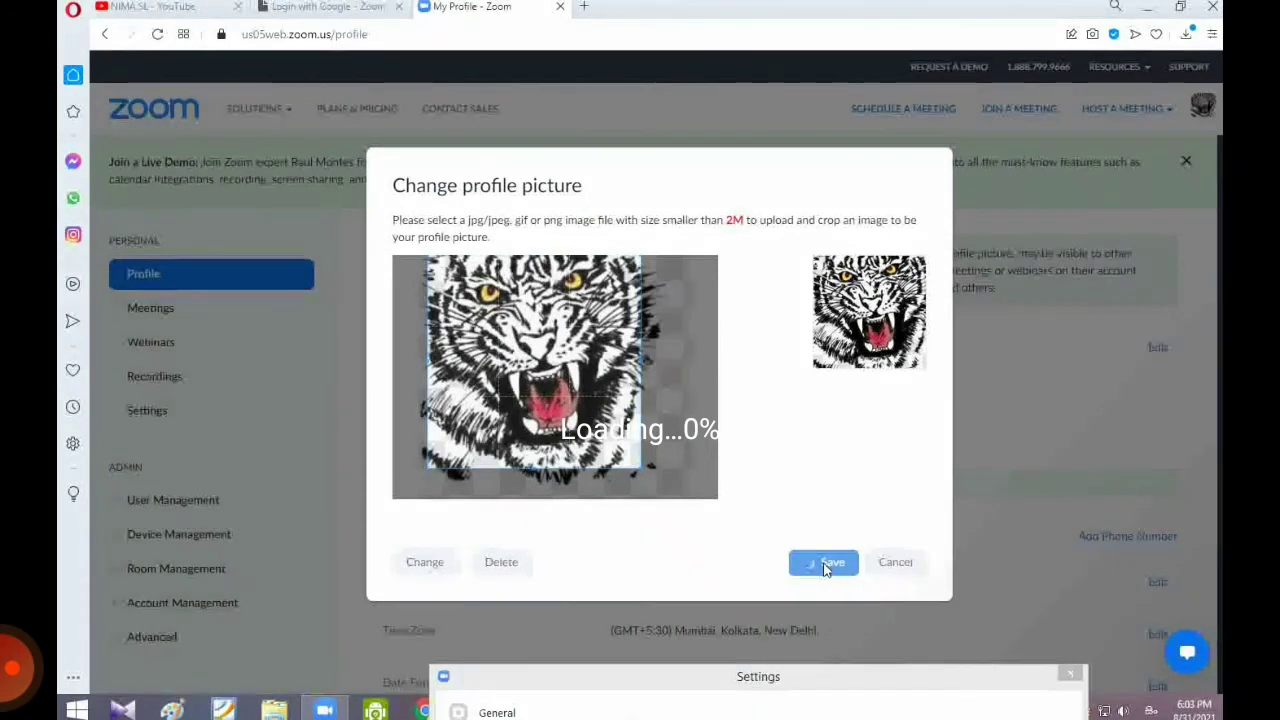
# Step: Review the updated profile page, then close the Zoom profile and login tabs
pyautogui.scroll(-5, 823, 569)
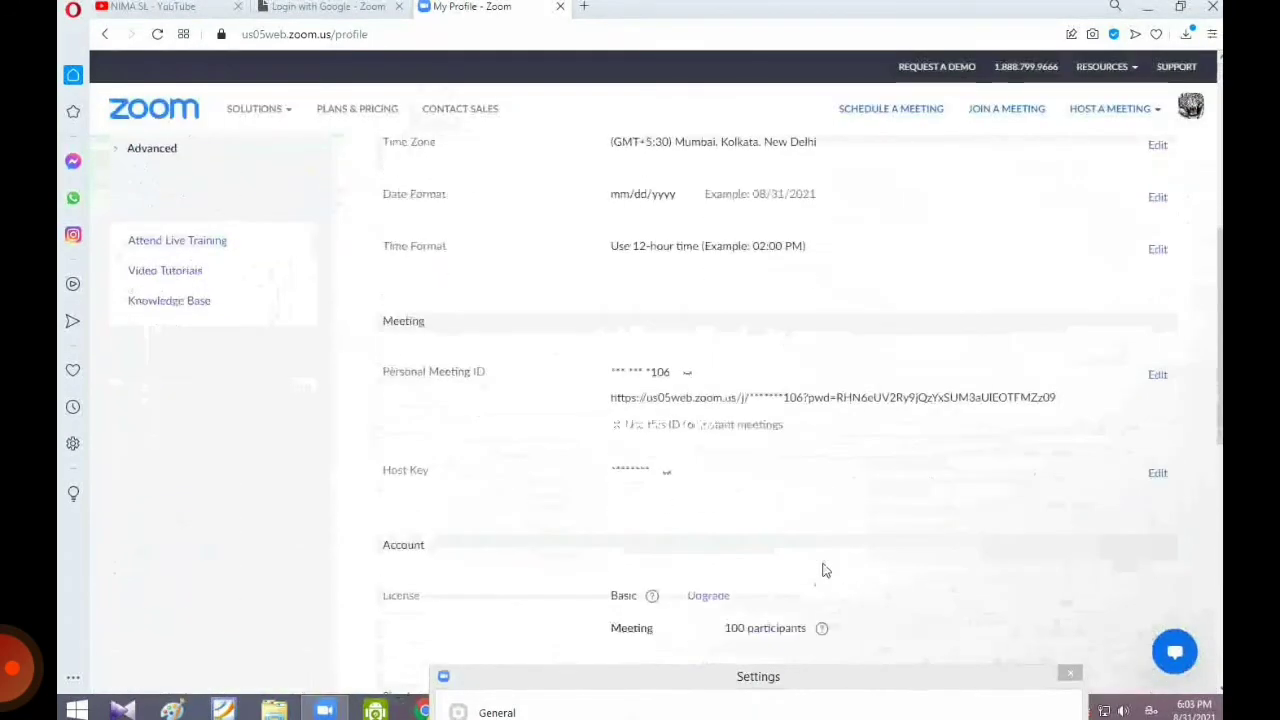
pyautogui.scroll(-3, 689, 463)
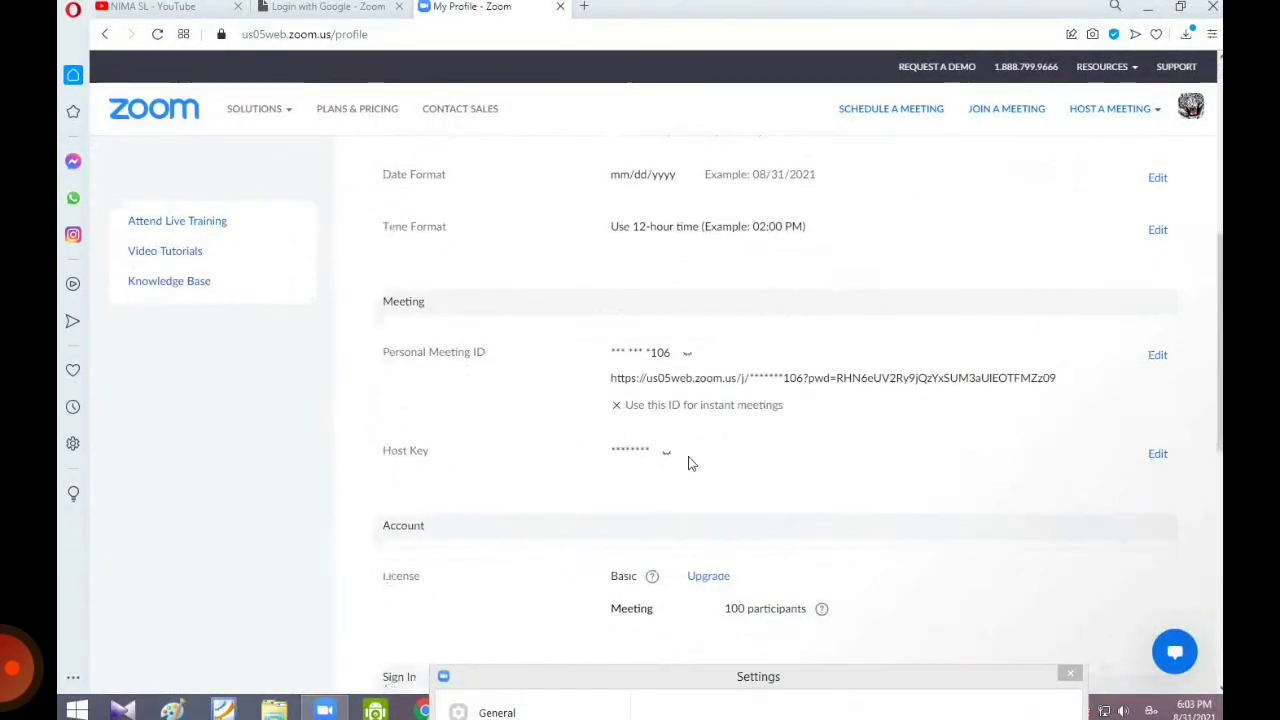
pyautogui.scroll(-5, 668, 474)
pyautogui.scroll(8, 666, 474)
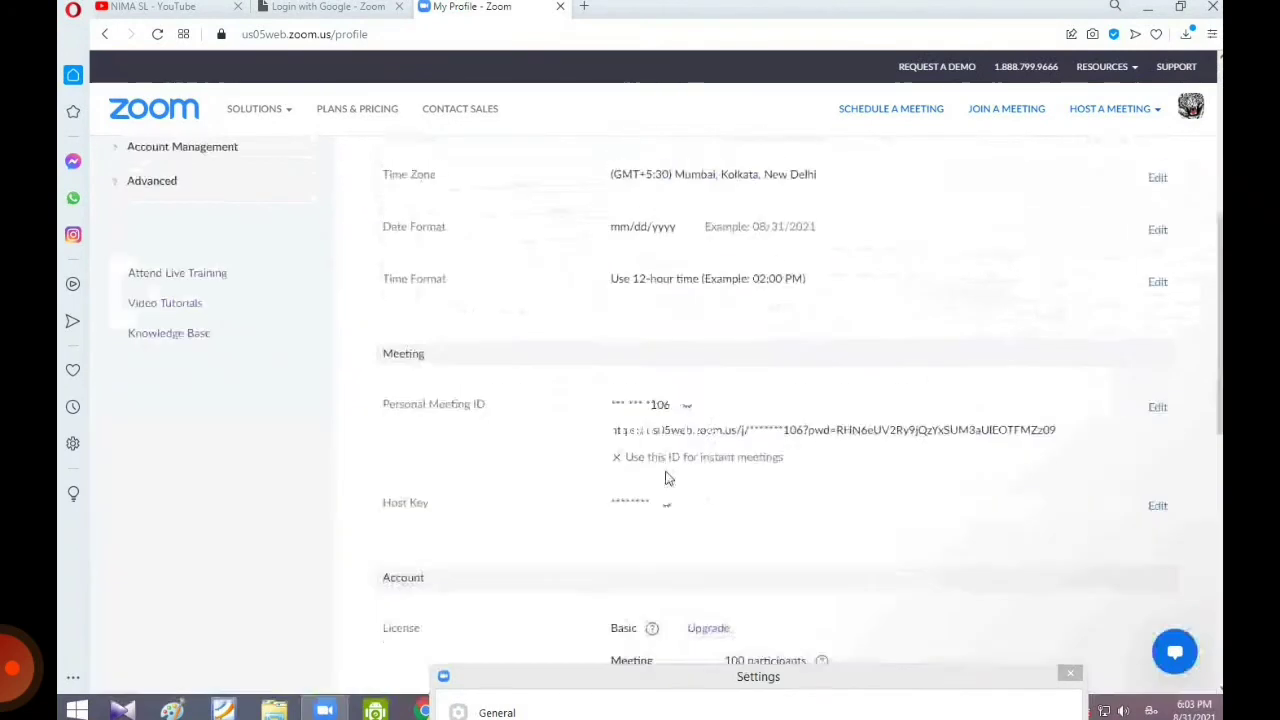
pyautogui.scroll(3, 664, 470)
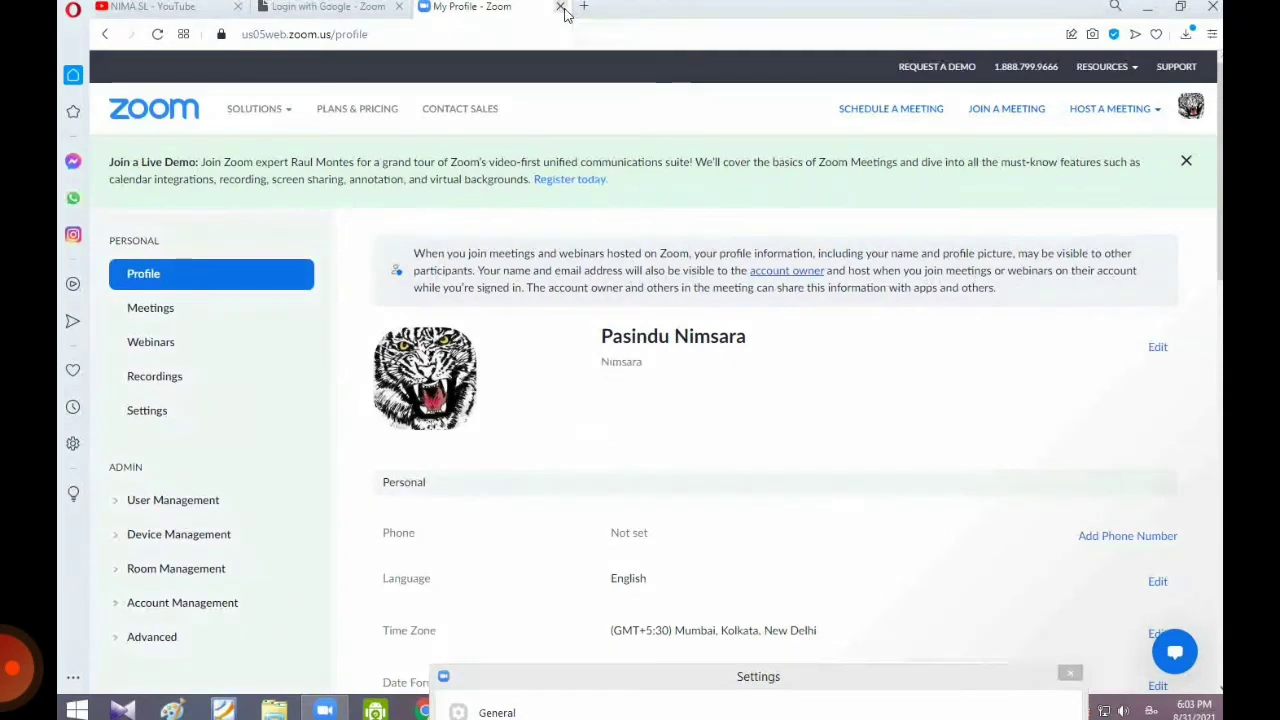
pyautogui.click(561, 8)
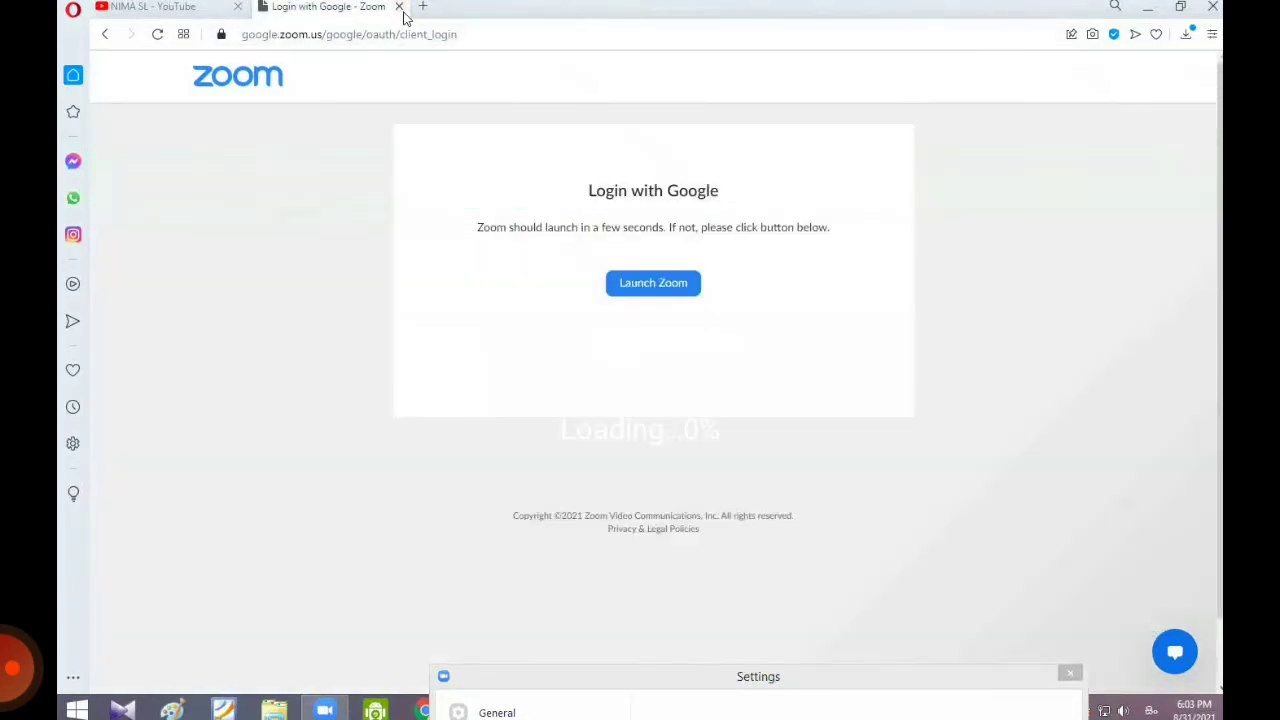
pyautogui.click(399, 8)
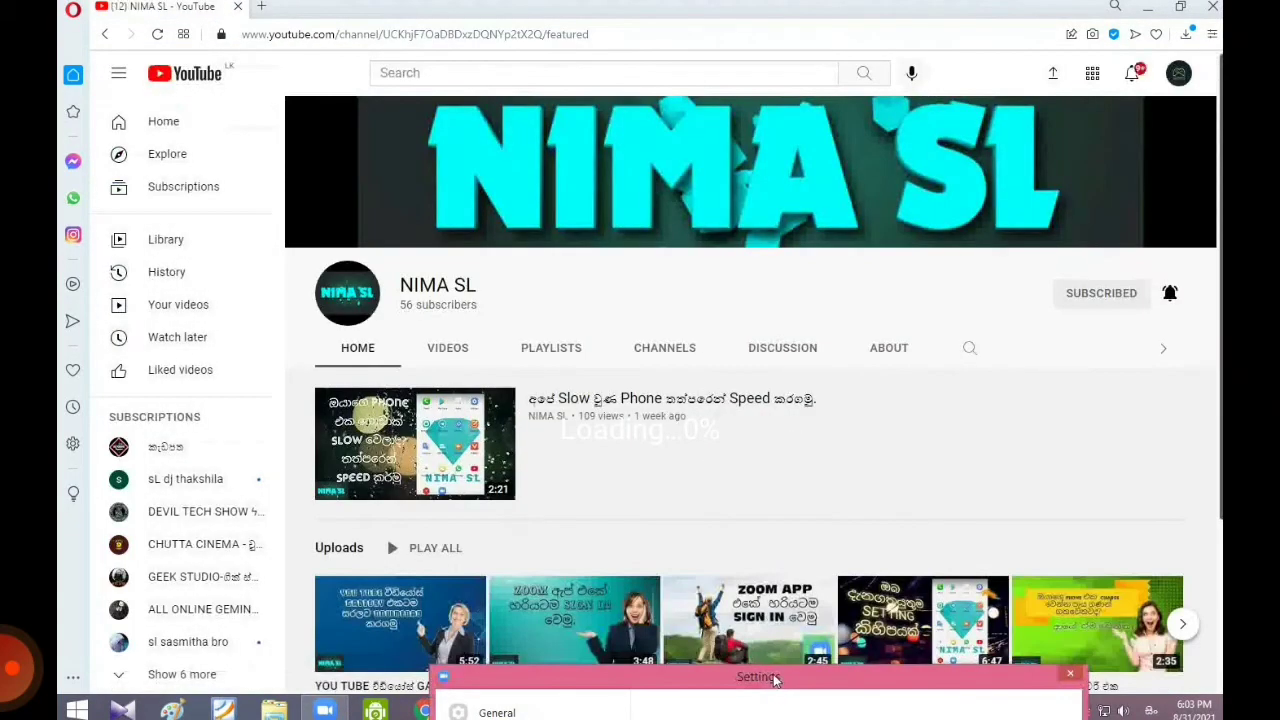
# Step: Drag the Zoom Settings window out of the way to reach the Home window
pyautogui.moveTo(775, 679); pyautogui.dragTo(657, 90)
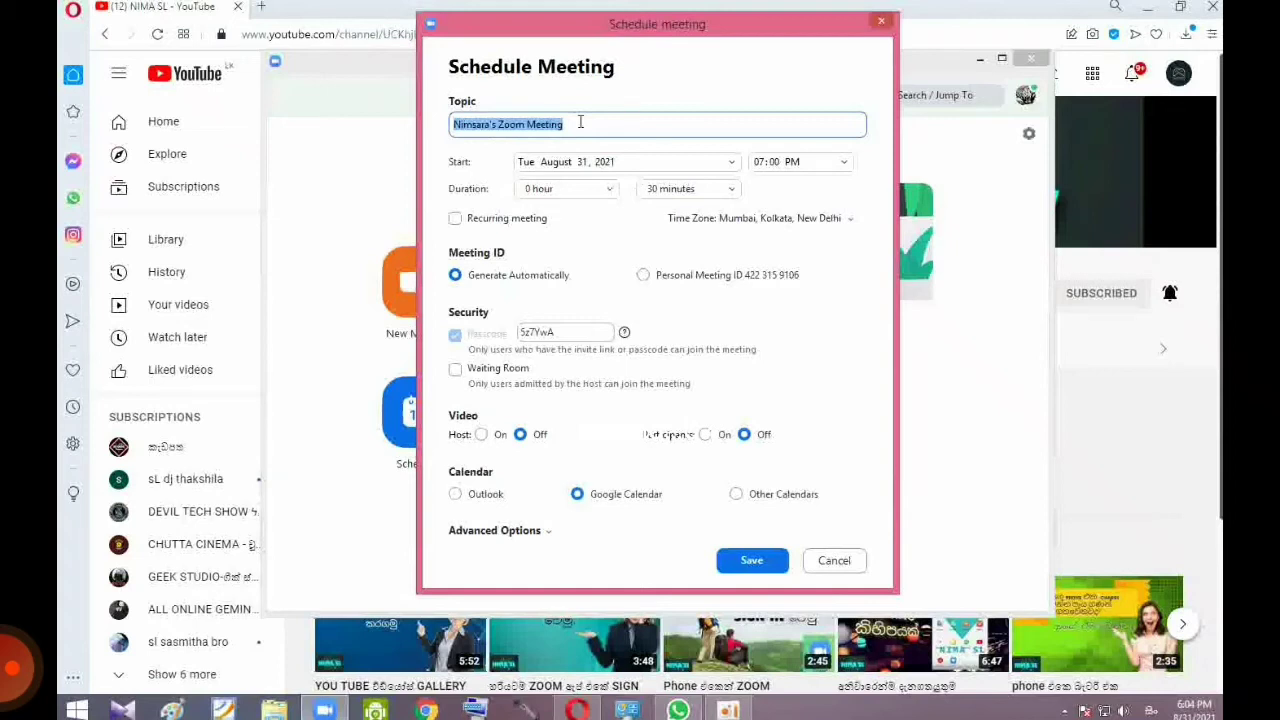
# Step: Keep 07:00 PM as the start time, cut the generated passcode, then cancel this schedule
pyautogui.click(843, 166)
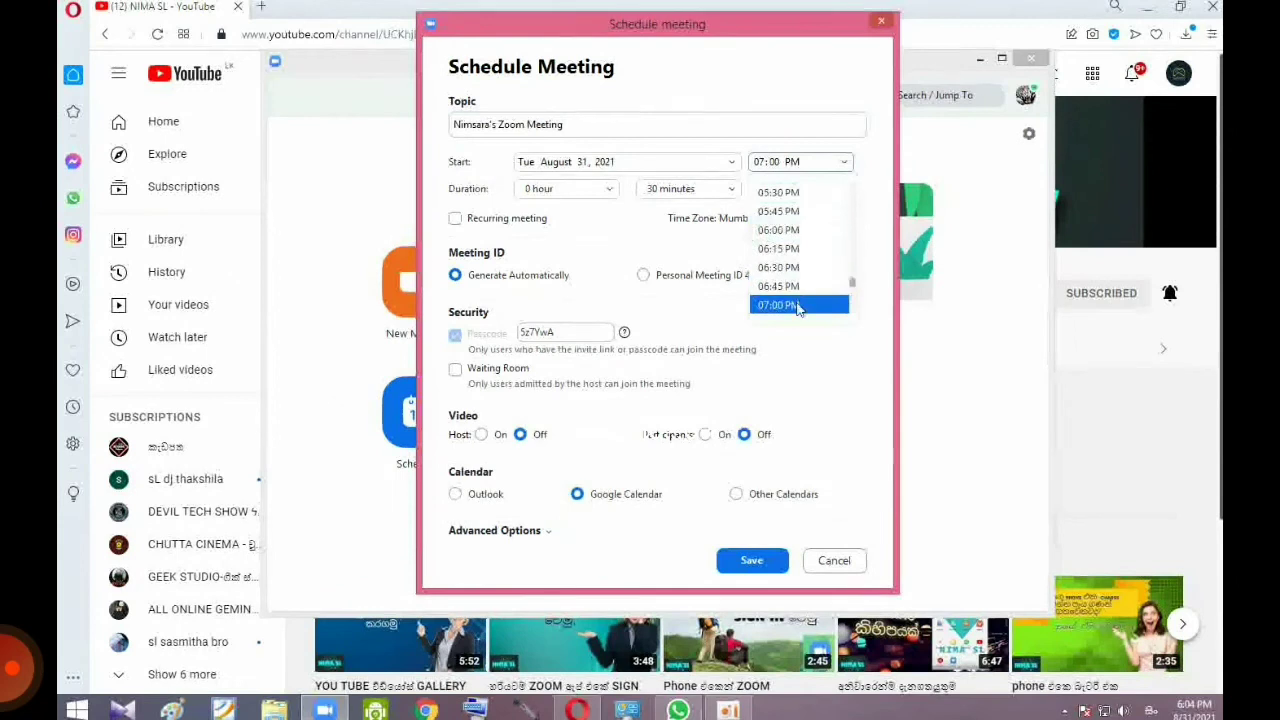
pyautogui.click(797, 307)
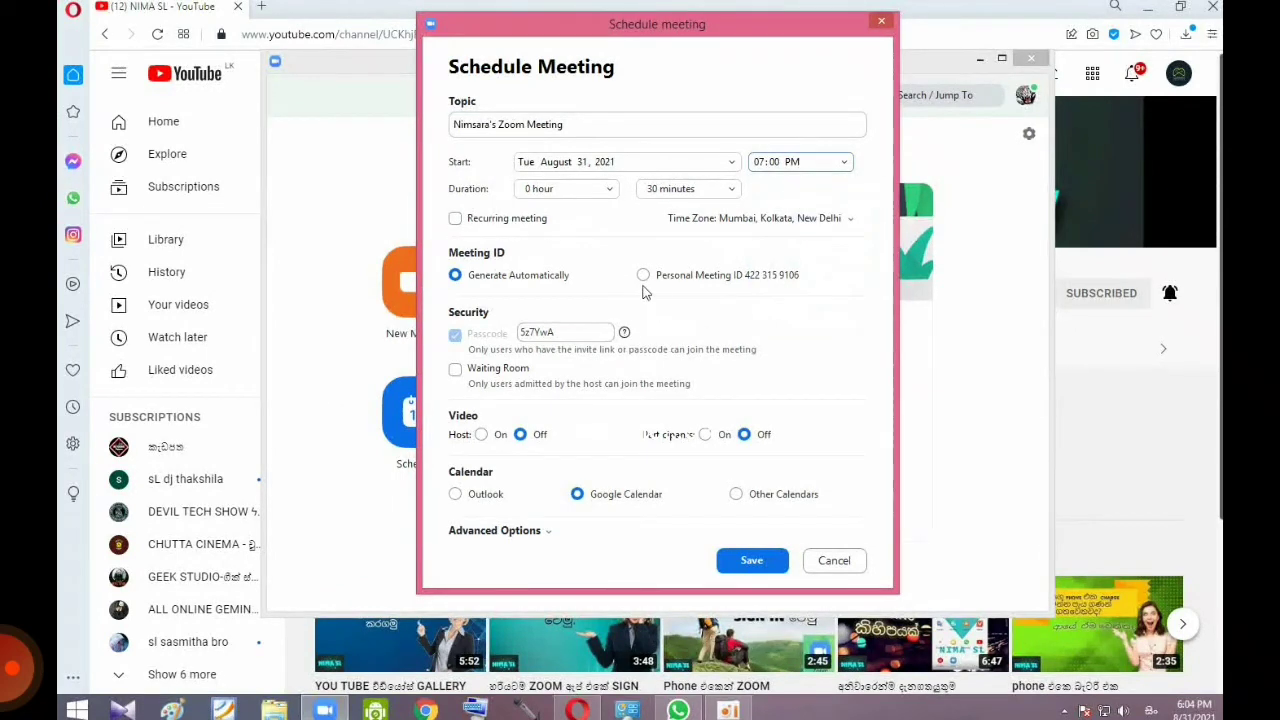
pyautogui.doubleClick(557, 334)
pyautogui.click(560, 333)
pyautogui.doubleClick(561, 332)
pyautogui.click(562, 331)
pyautogui.moveTo(562, 331); pyautogui.dragTo(530, 331)
pyautogui.rightClick(521, 331)
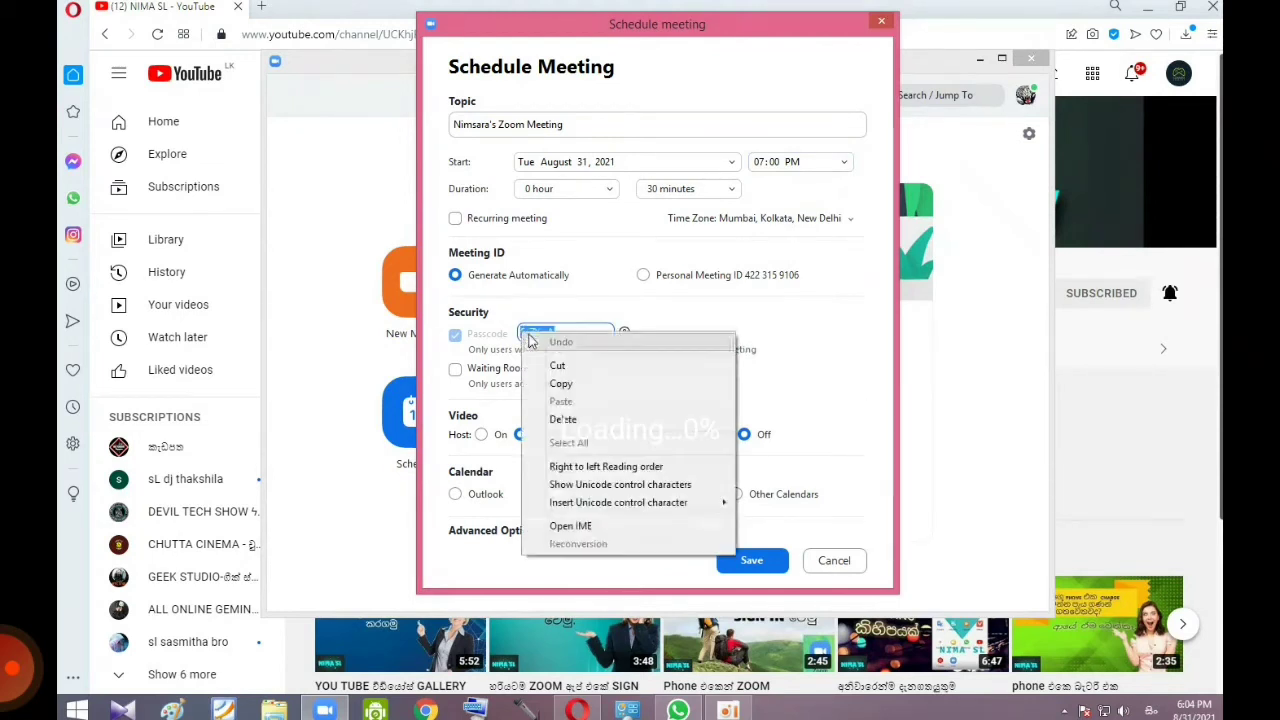
pyautogui.click(540, 366)
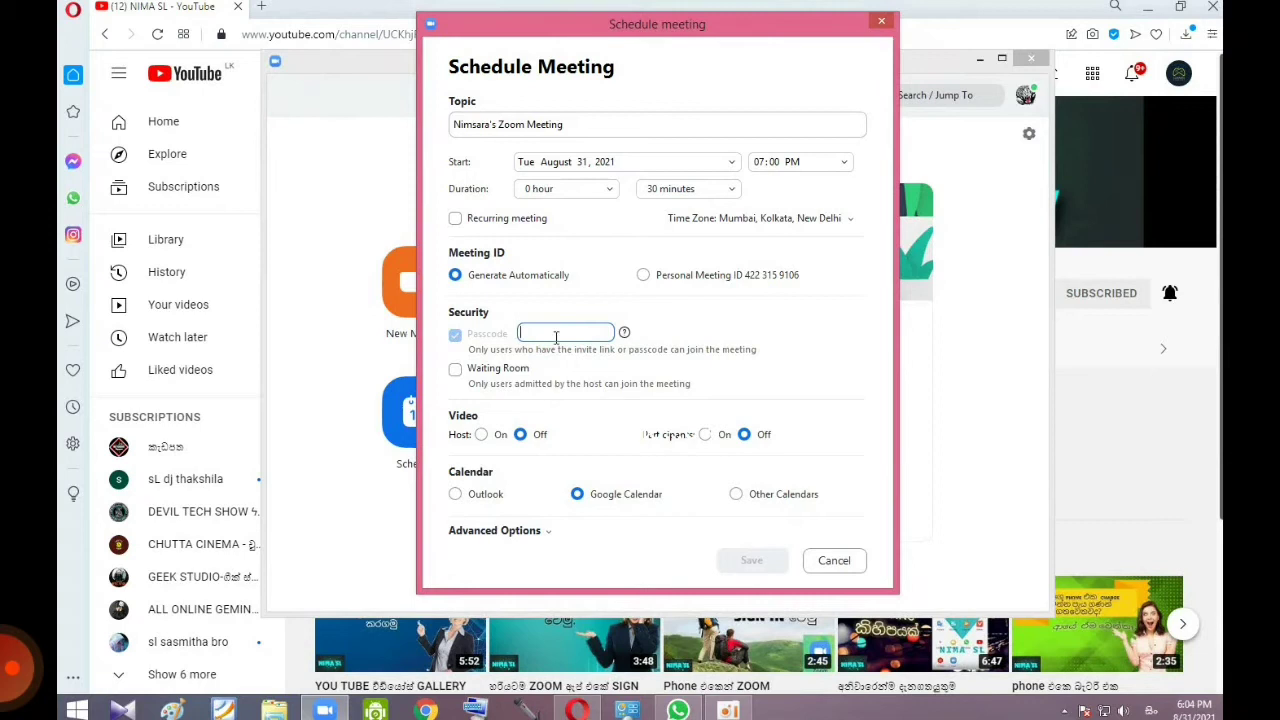
pyautogui.click(847, 564)
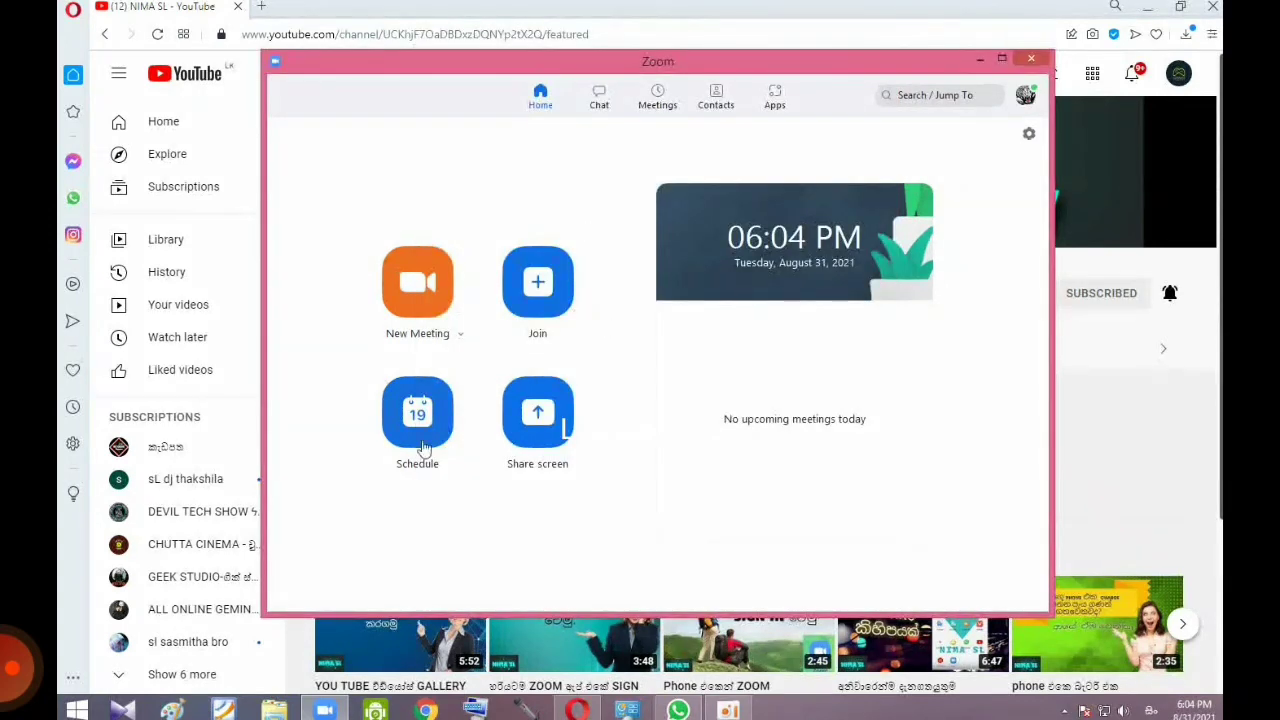
# Step: Schedule a new meeting and replace its generated passcode with a custom one
pyautogui.click(418, 430)
pyautogui.doubleClick(568, 363)
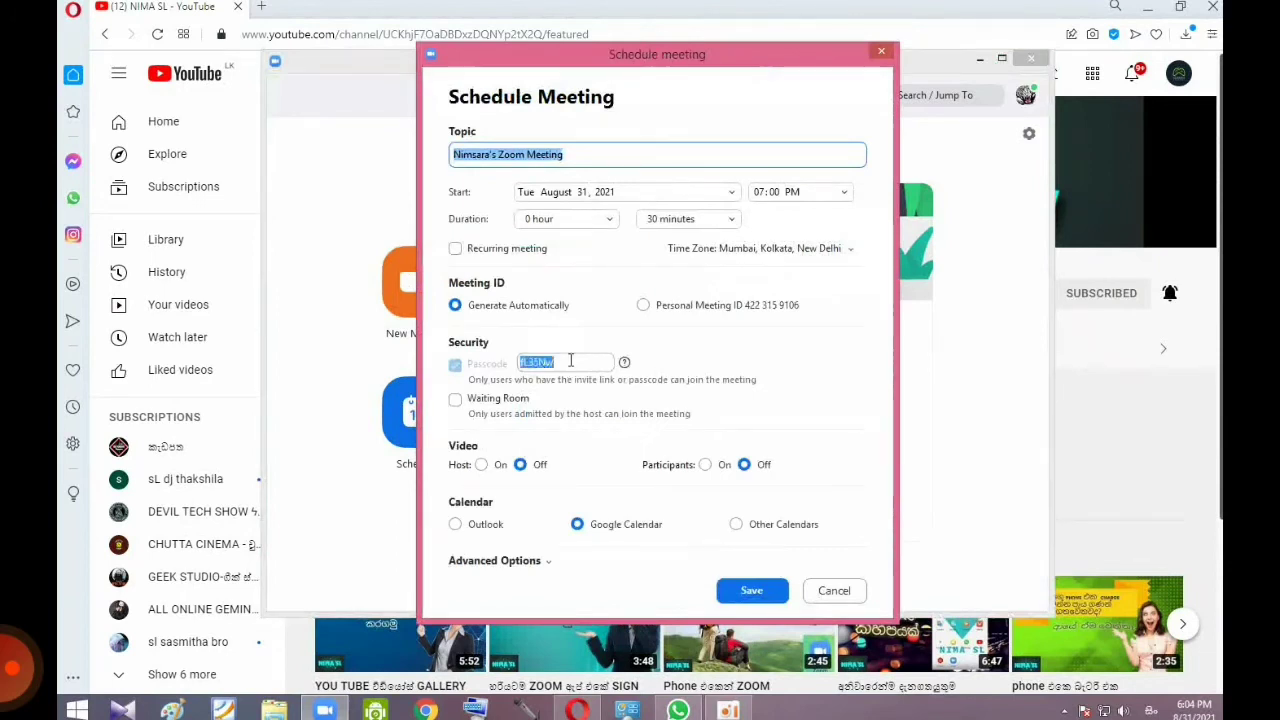
pyautogui.press('BackSpace')
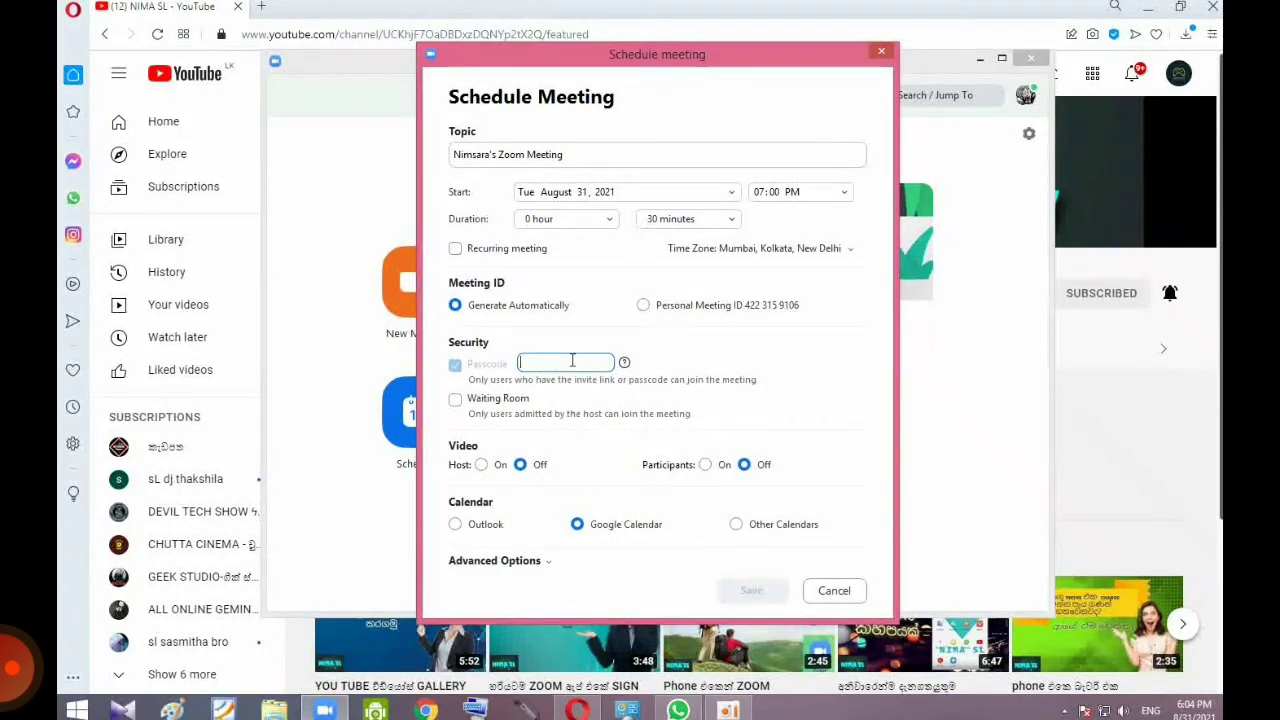
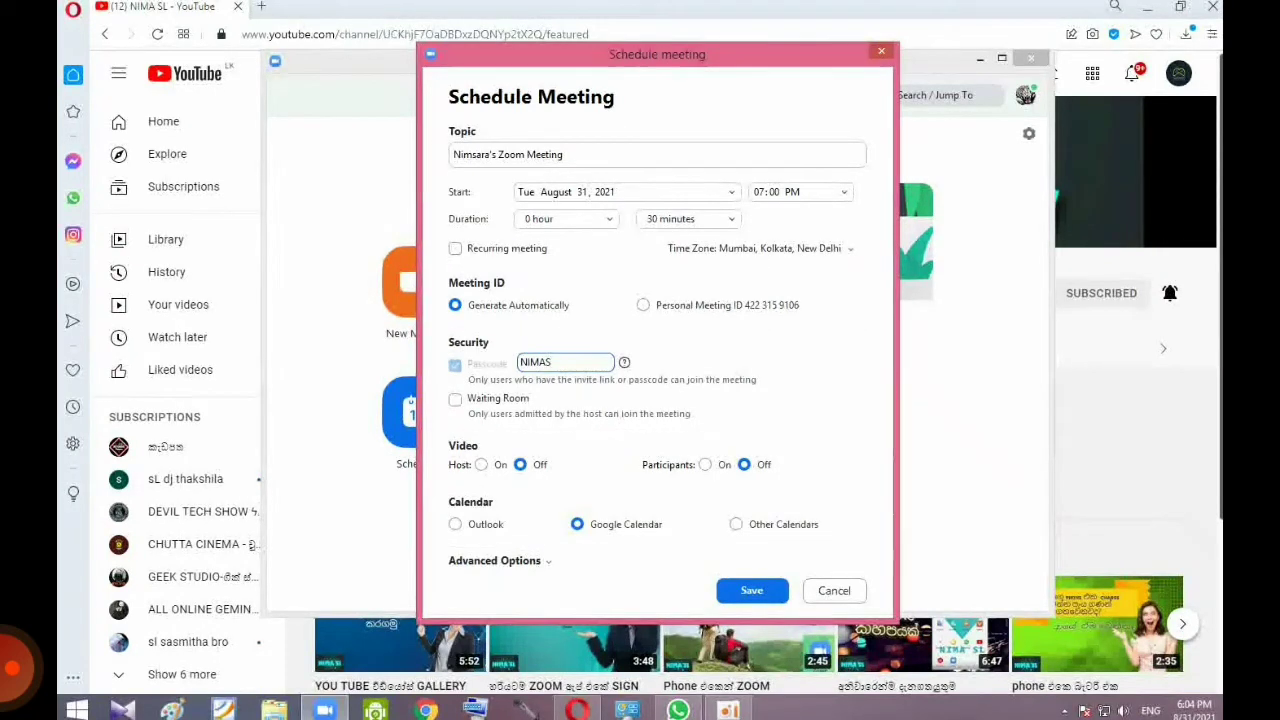
# Step: Save the meeting, pick the Google account, and grant Zoom access so the Calendar event opens
pyautogui.click(758, 592)
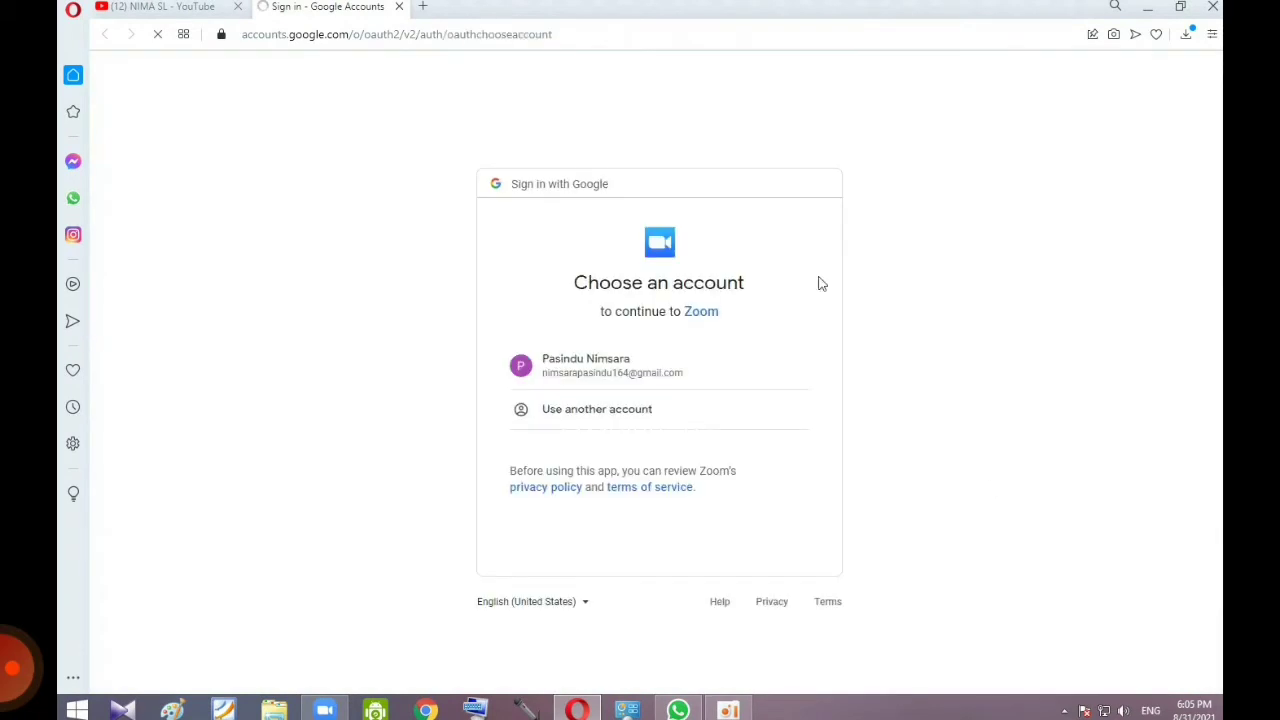
pyautogui.click(590, 369)
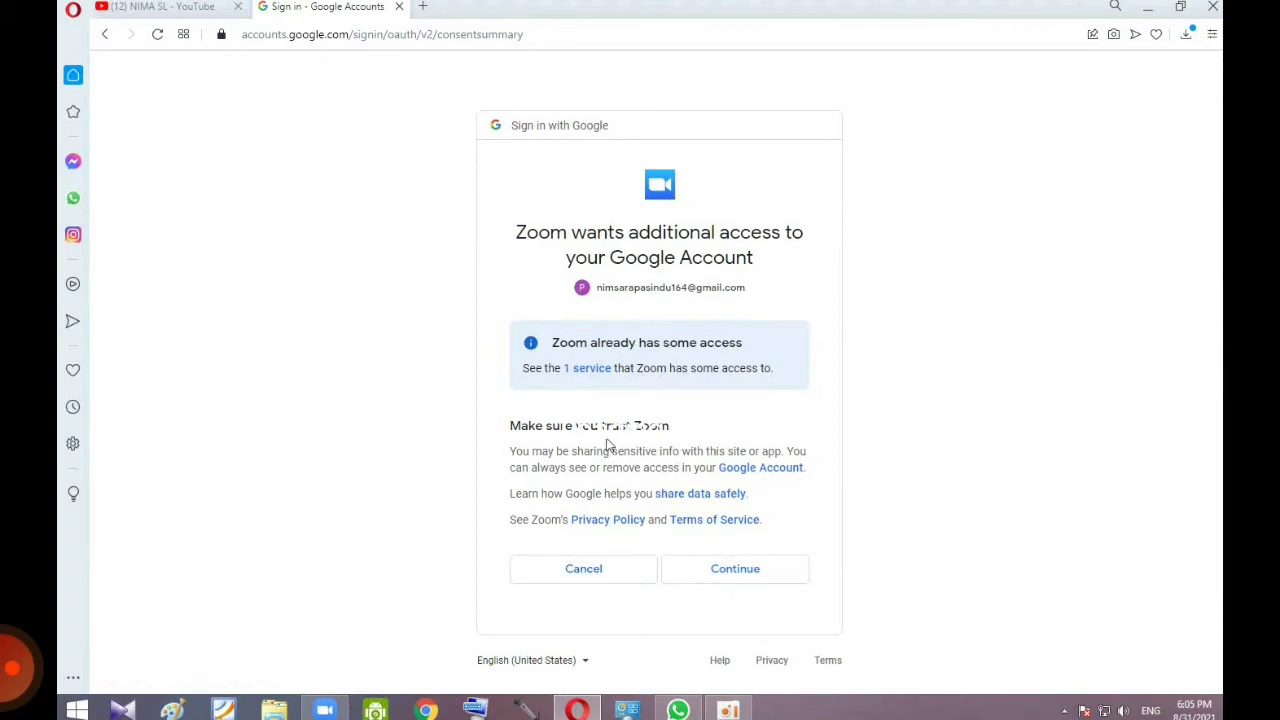
pyautogui.click(724, 572)
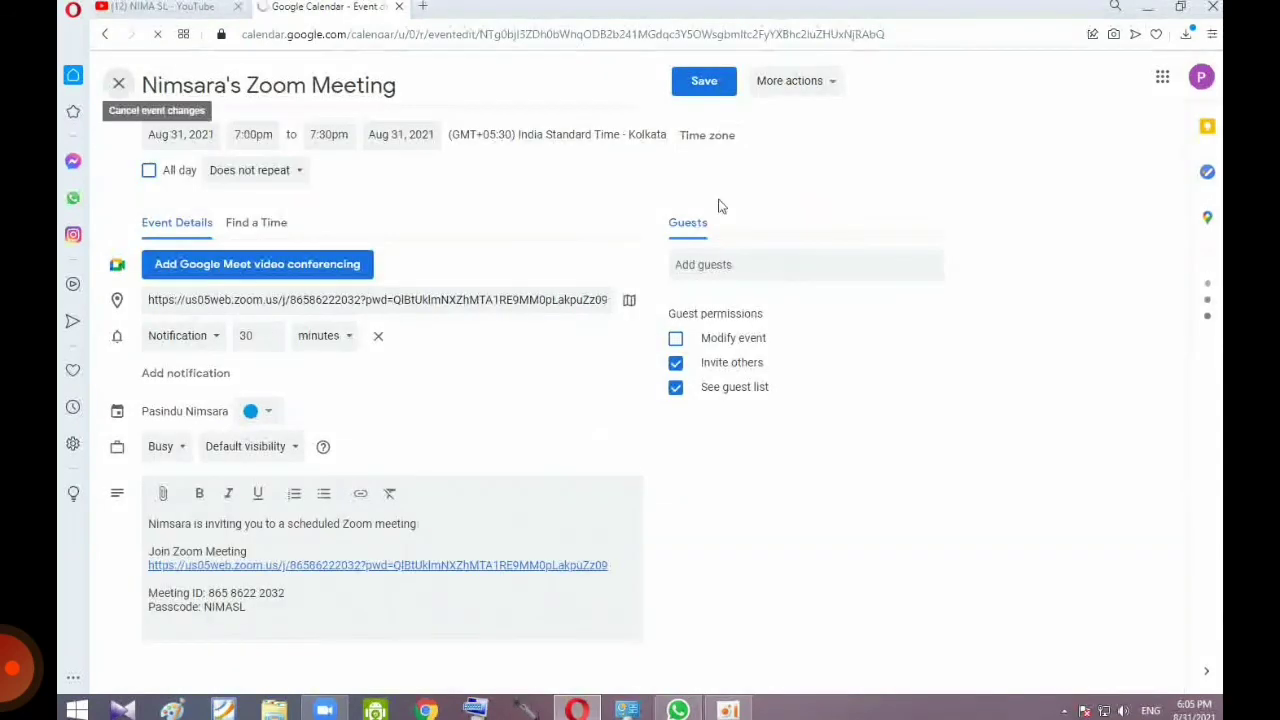
# Step: Close the Calendar tab, copy the meeting's invitation from Meetings, and start the scheduled meeting
pyautogui.click(399, 6)
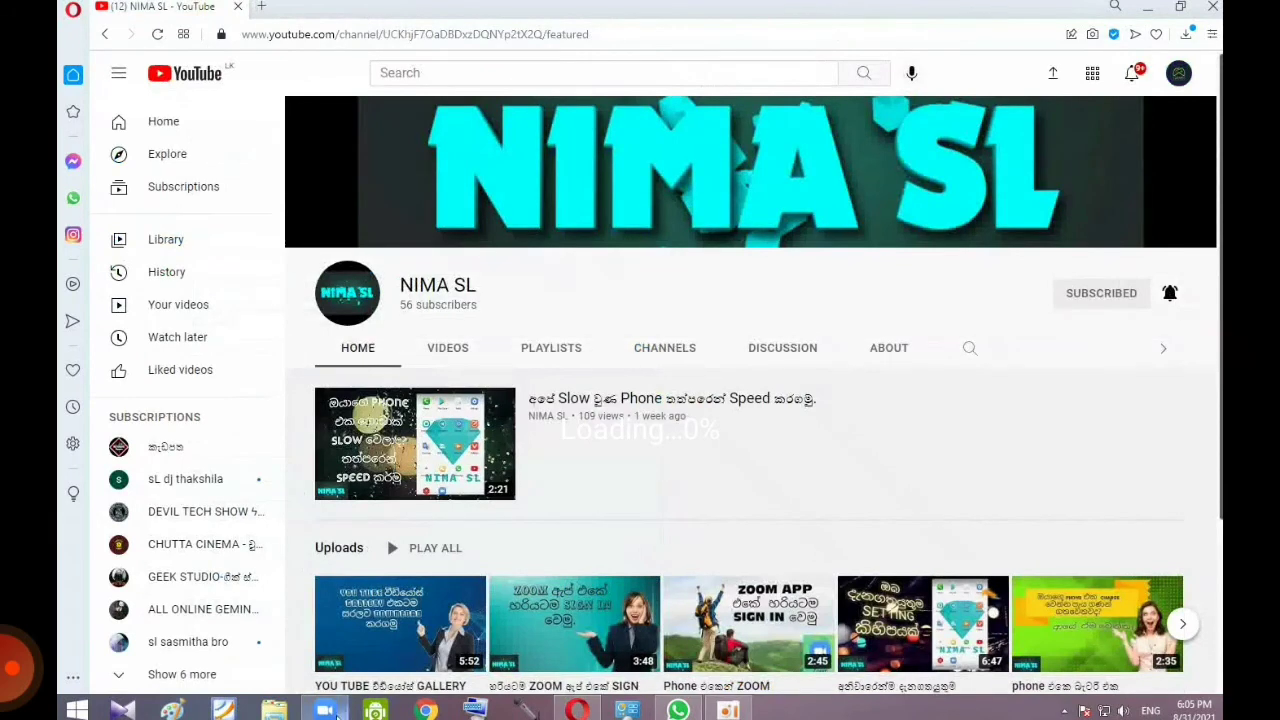
pyautogui.moveTo(337, 713)
pyautogui.click(341, 660)
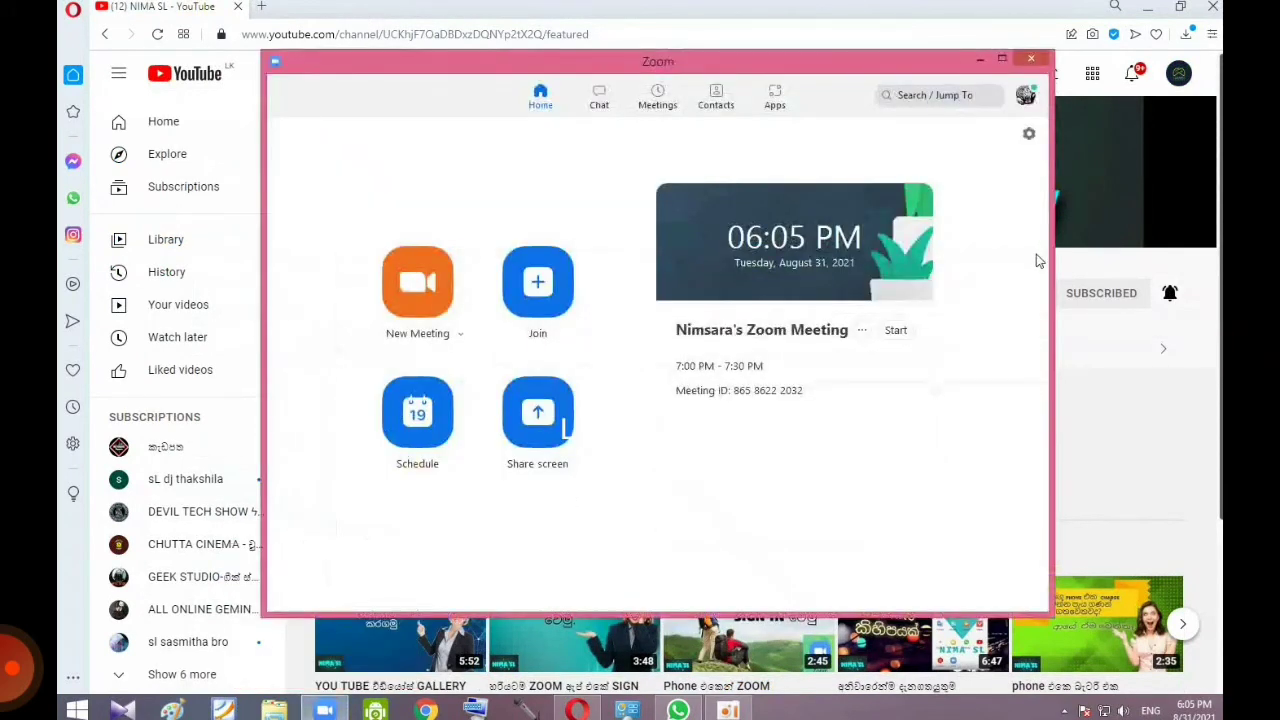
pyautogui.click(662, 94)
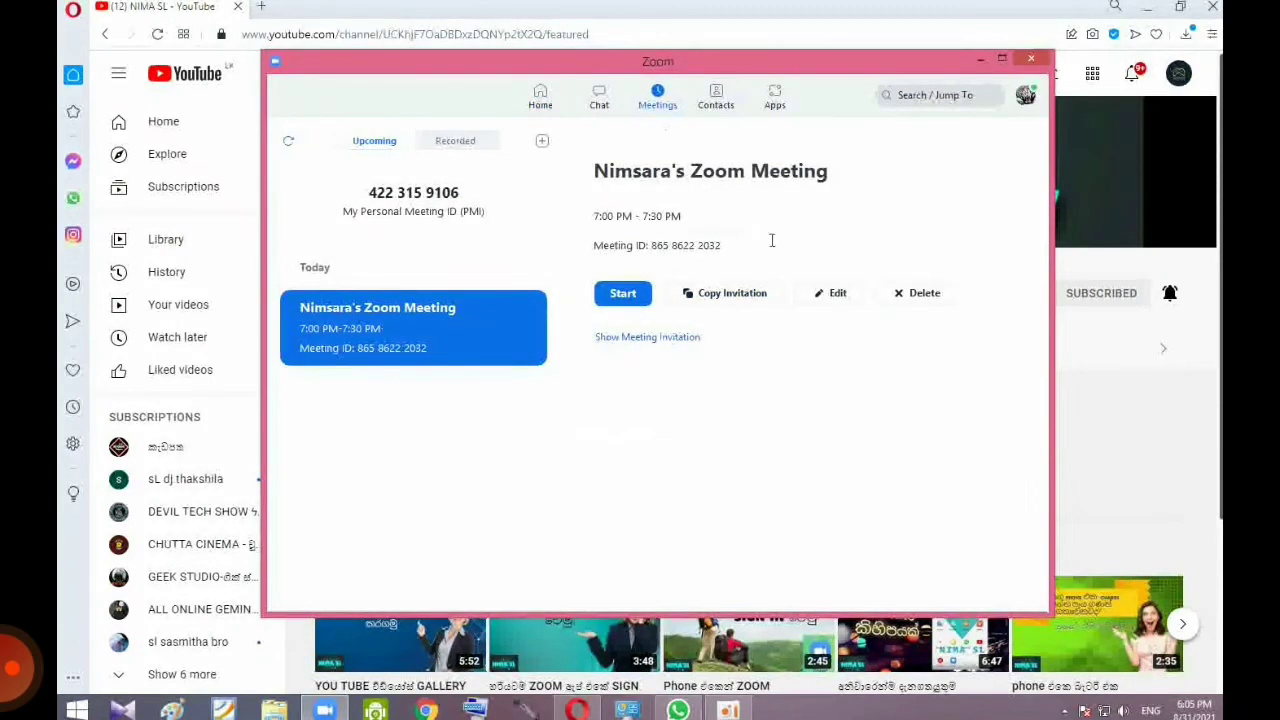
pyautogui.click(710, 293)
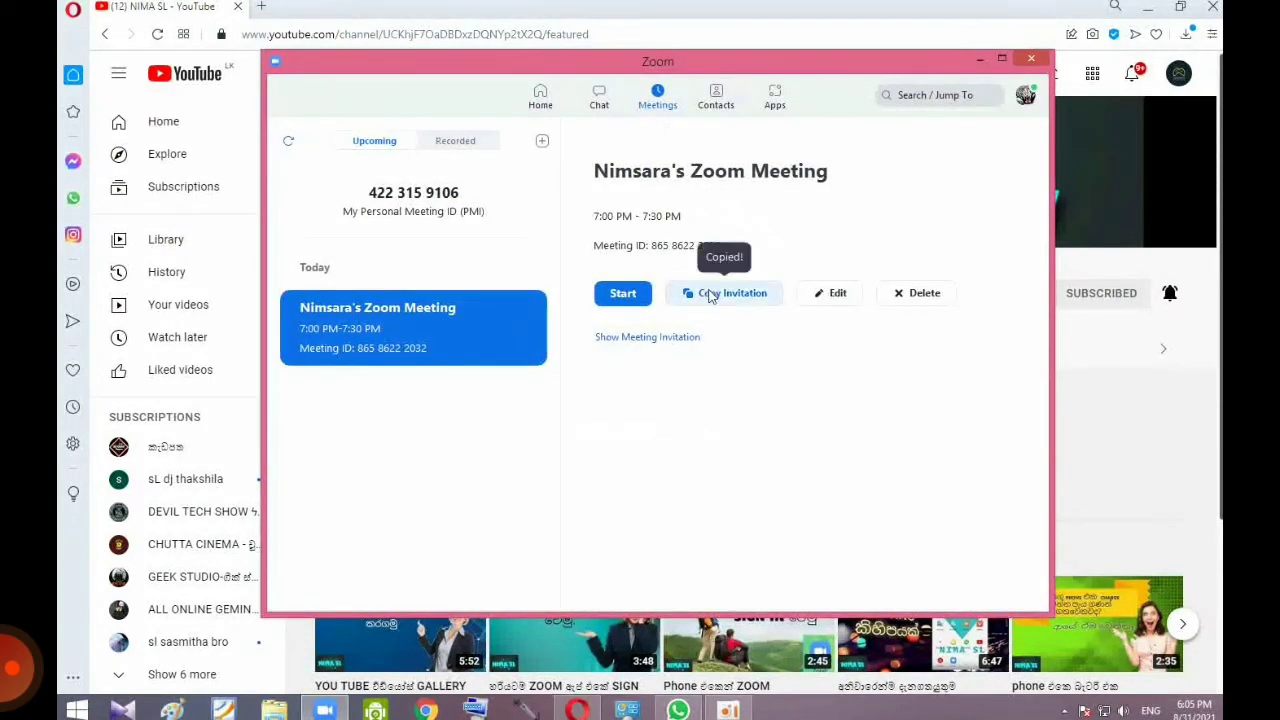
pyautogui.click(645, 293)
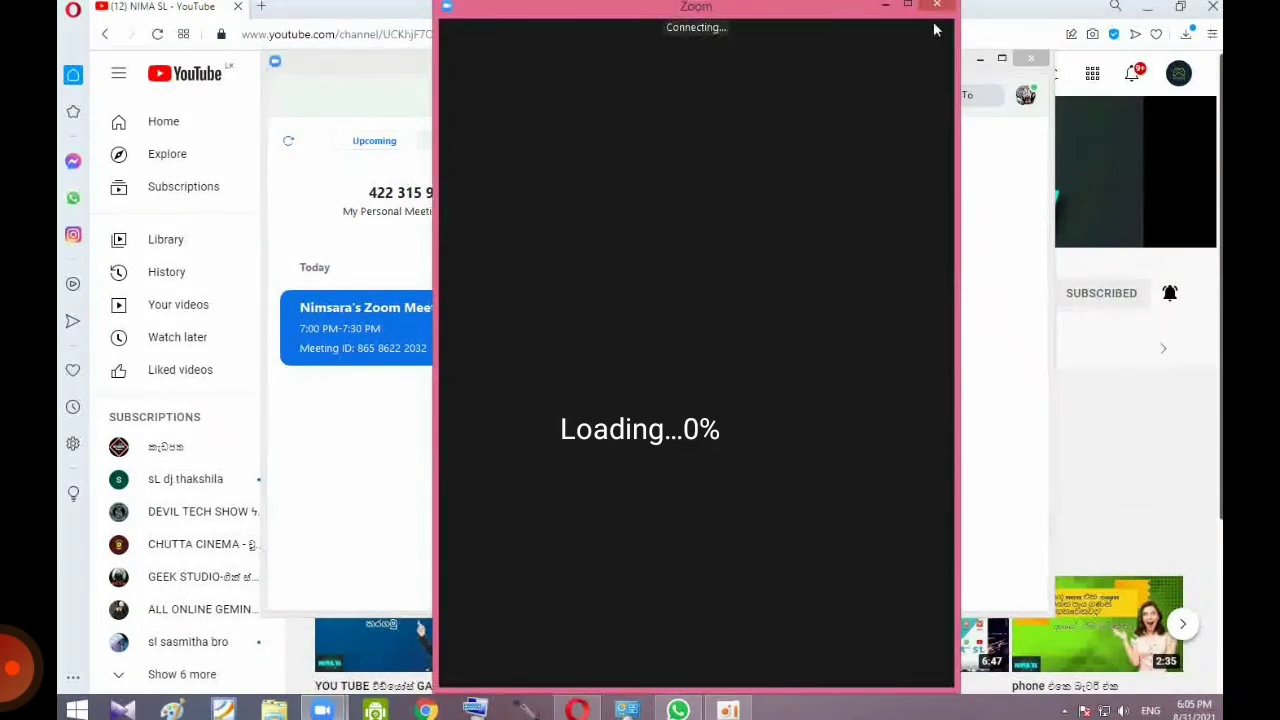
# Step: Maximize the meeting window and look at the Security options without changing anything
pyautogui.click(908, 8)
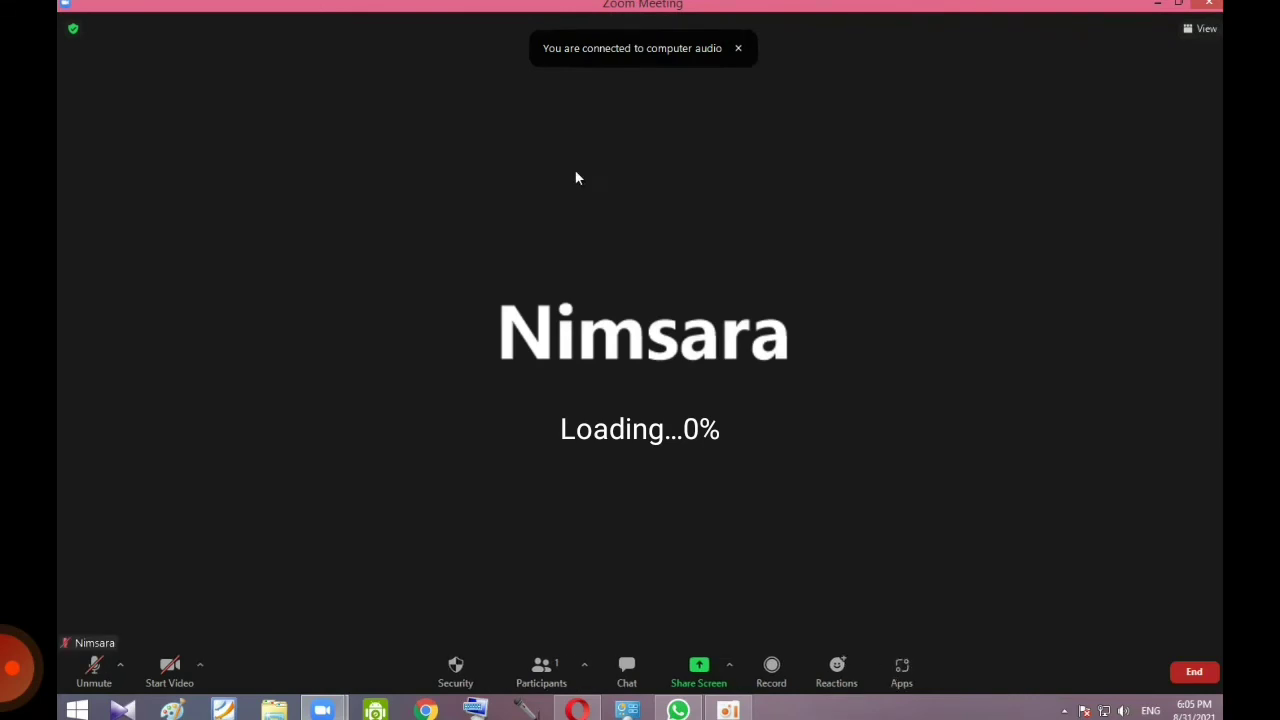
pyautogui.click(456, 668)
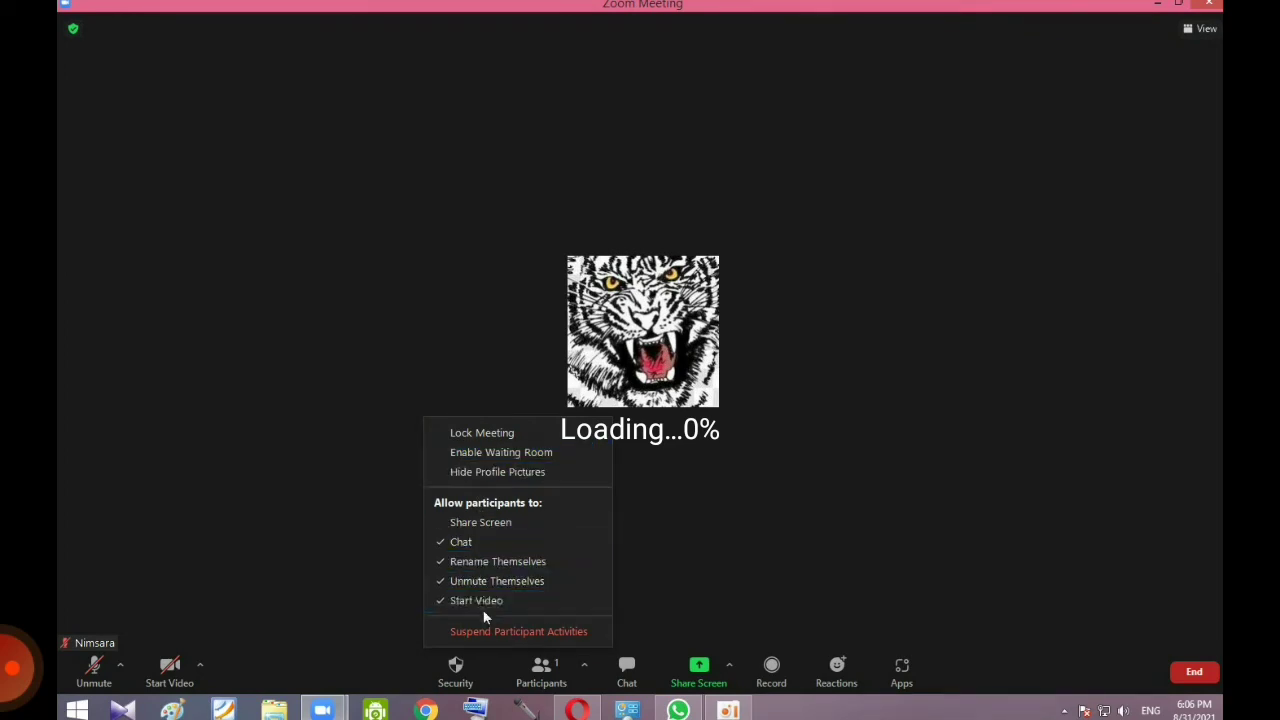
pyautogui.click(689, 579)
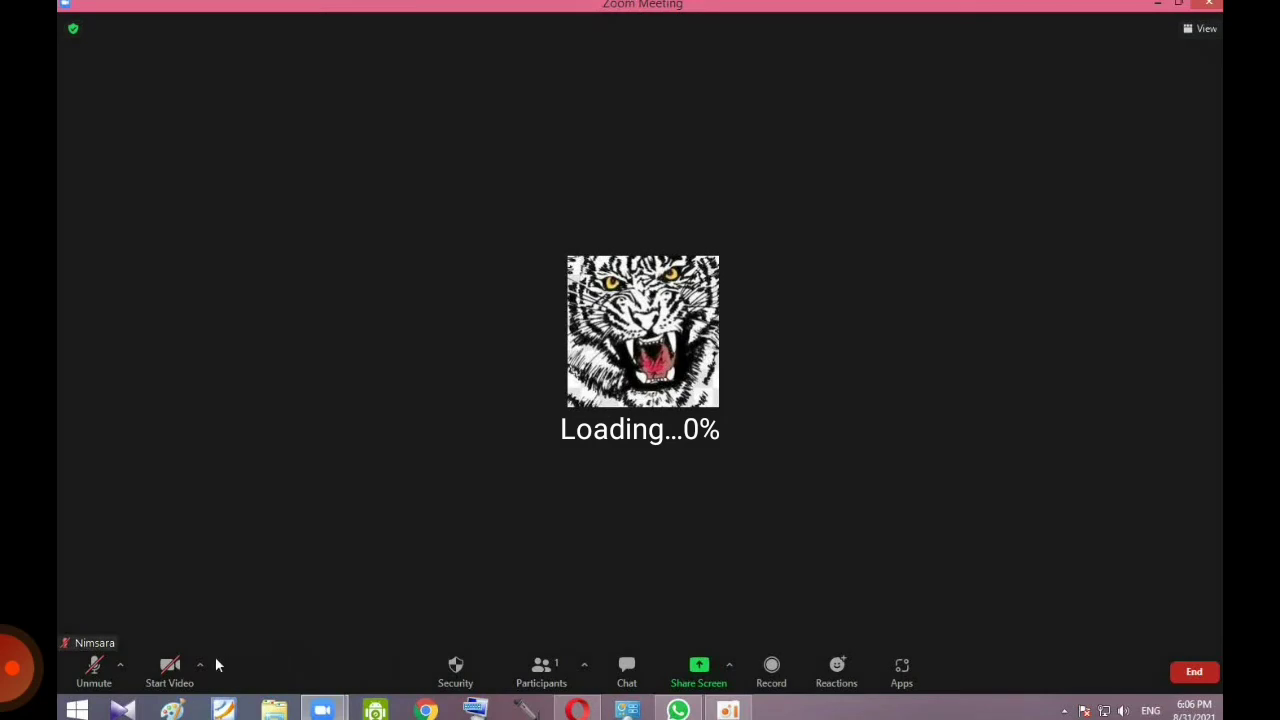
# Step: Switch the camera on briefly, turn it back off, and bring up the video options menu
pyautogui.click(170, 668)
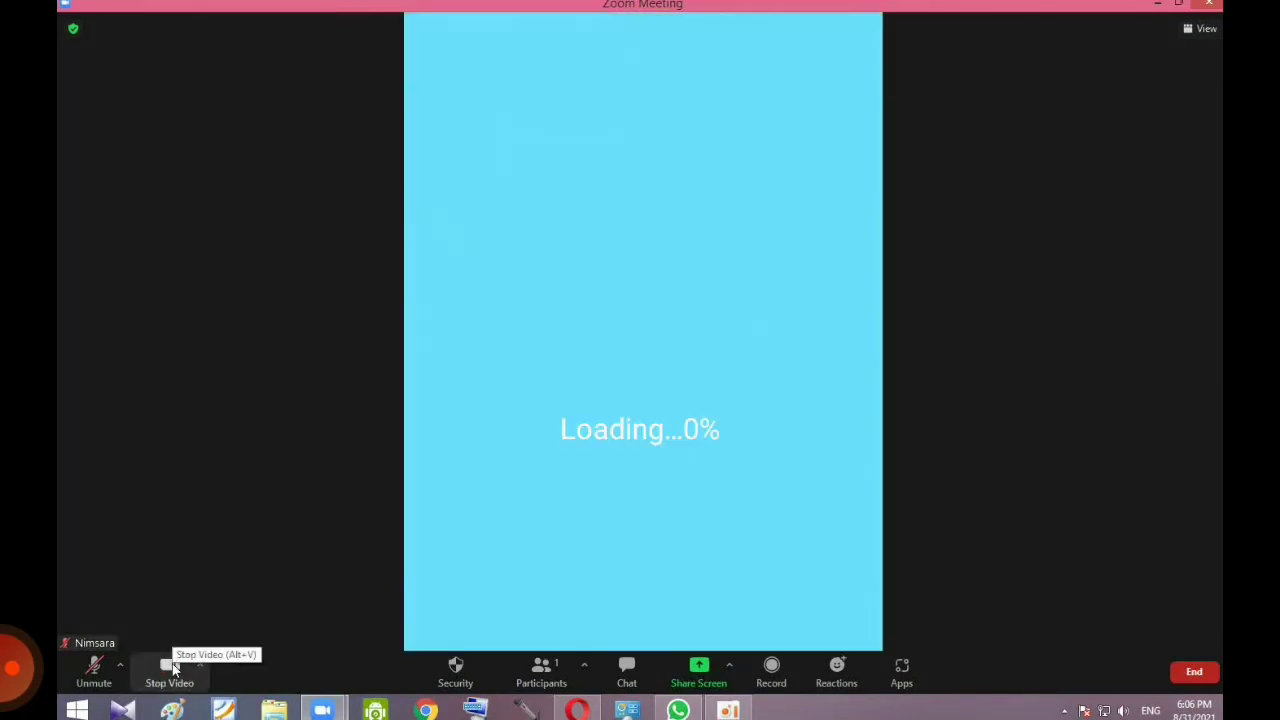
pyautogui.click(168, 666)
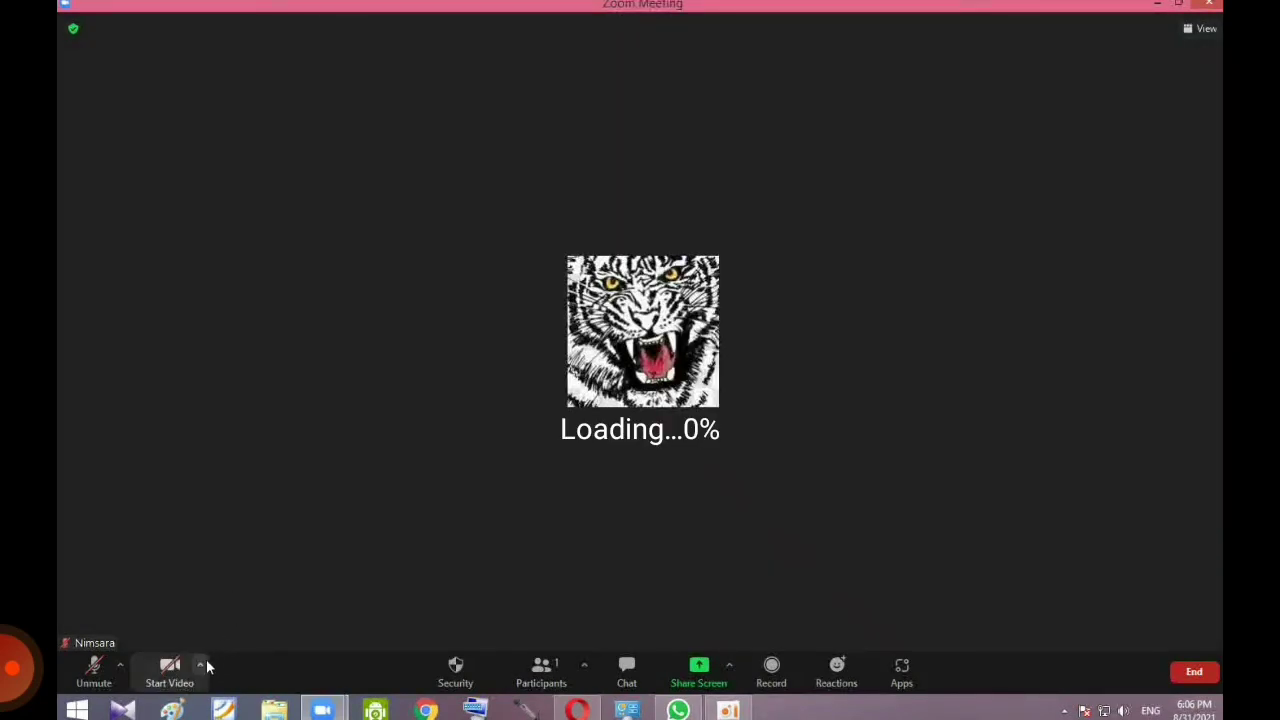
pyautogui.click(201, 665)
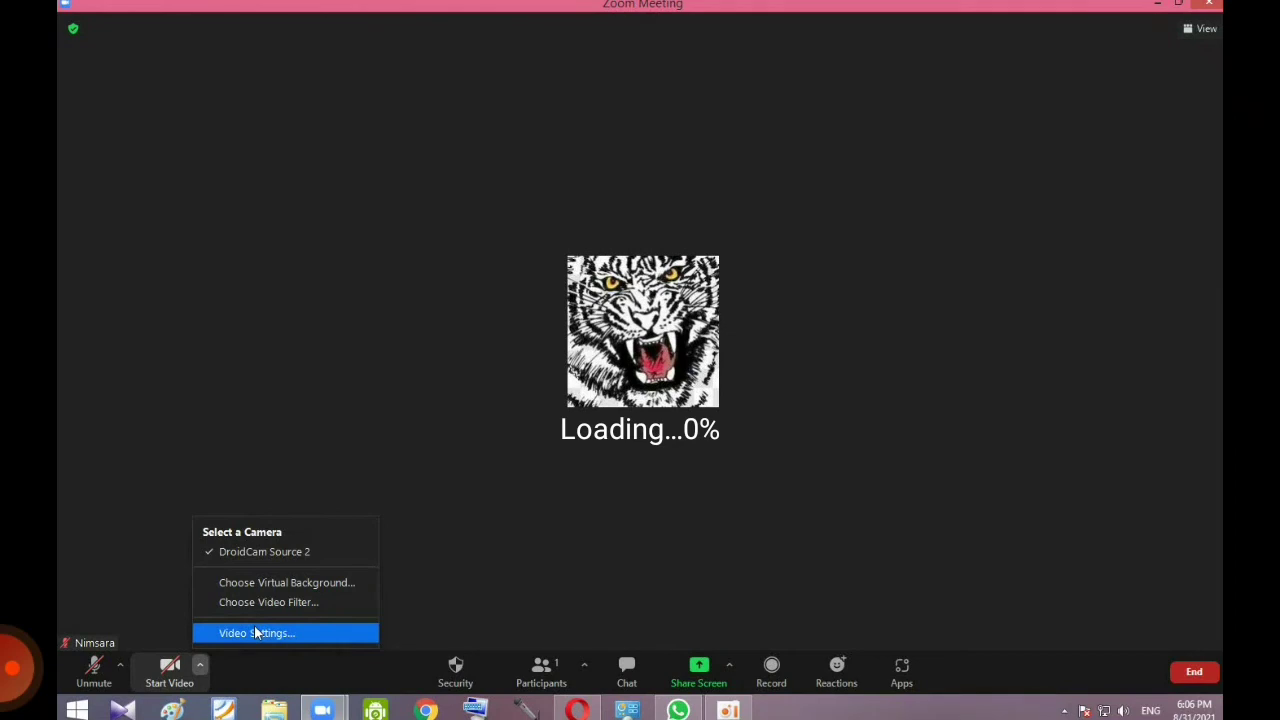
# Step: Glance at video settings, then reach Choose Video Filter from the camera options menu
pyautogui.click(257, 633)
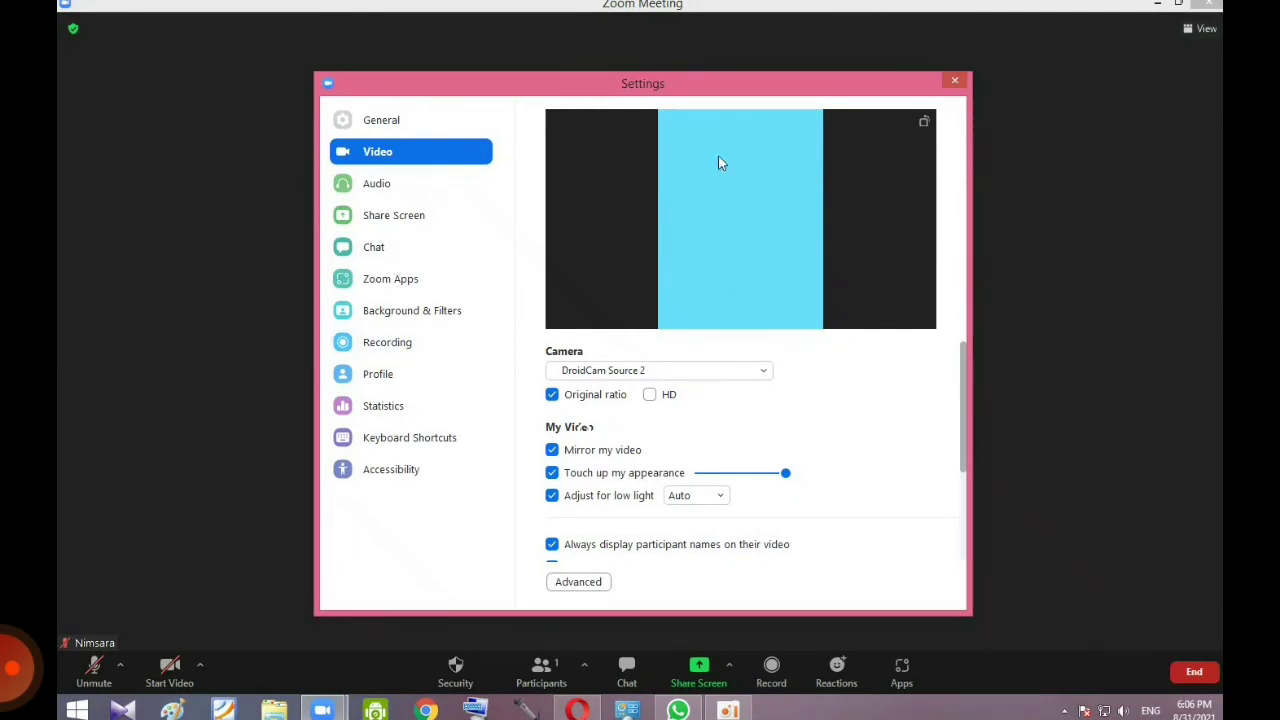
pyautogui.press('Escape')
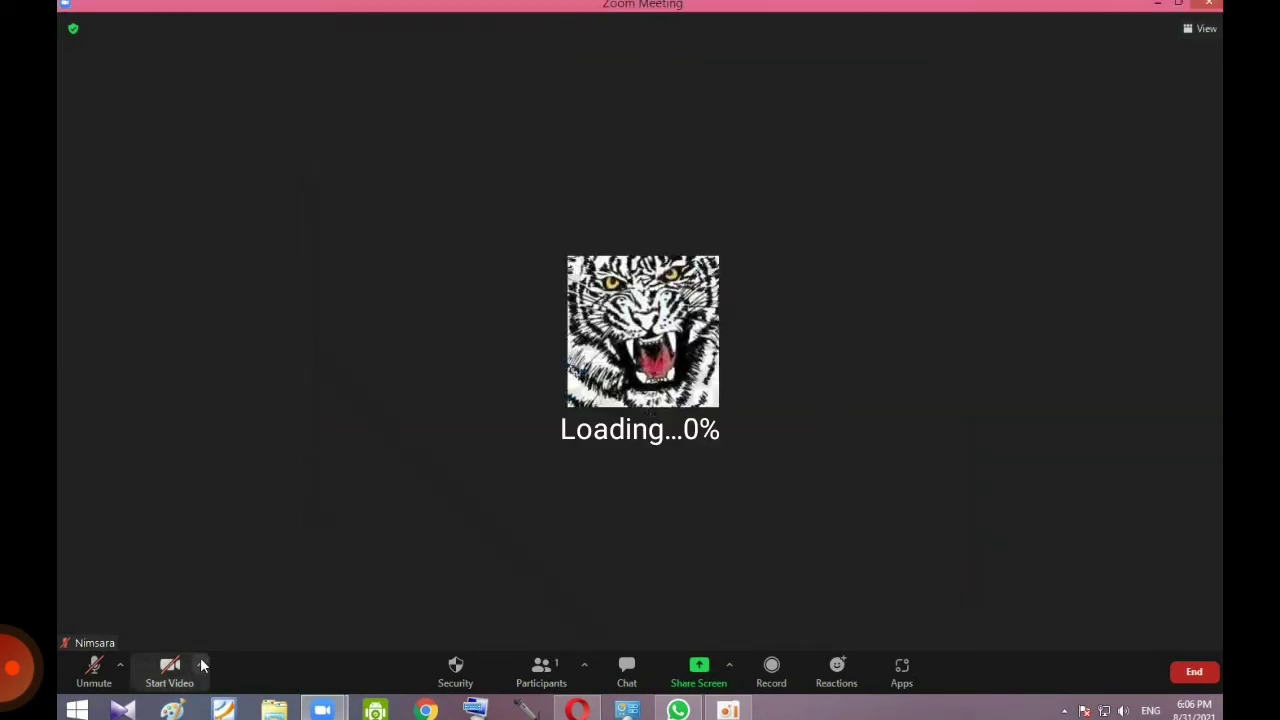
pyautogui.click(201, 665)
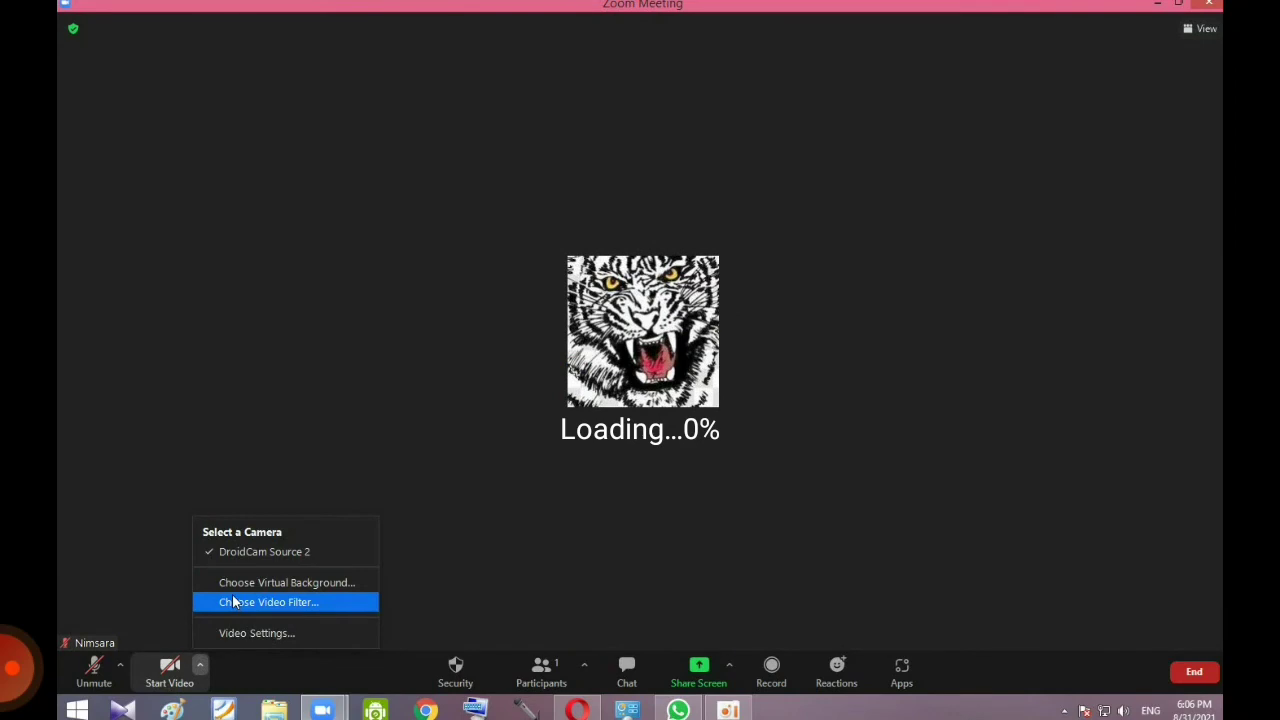
pyautogui.click(232, 602)
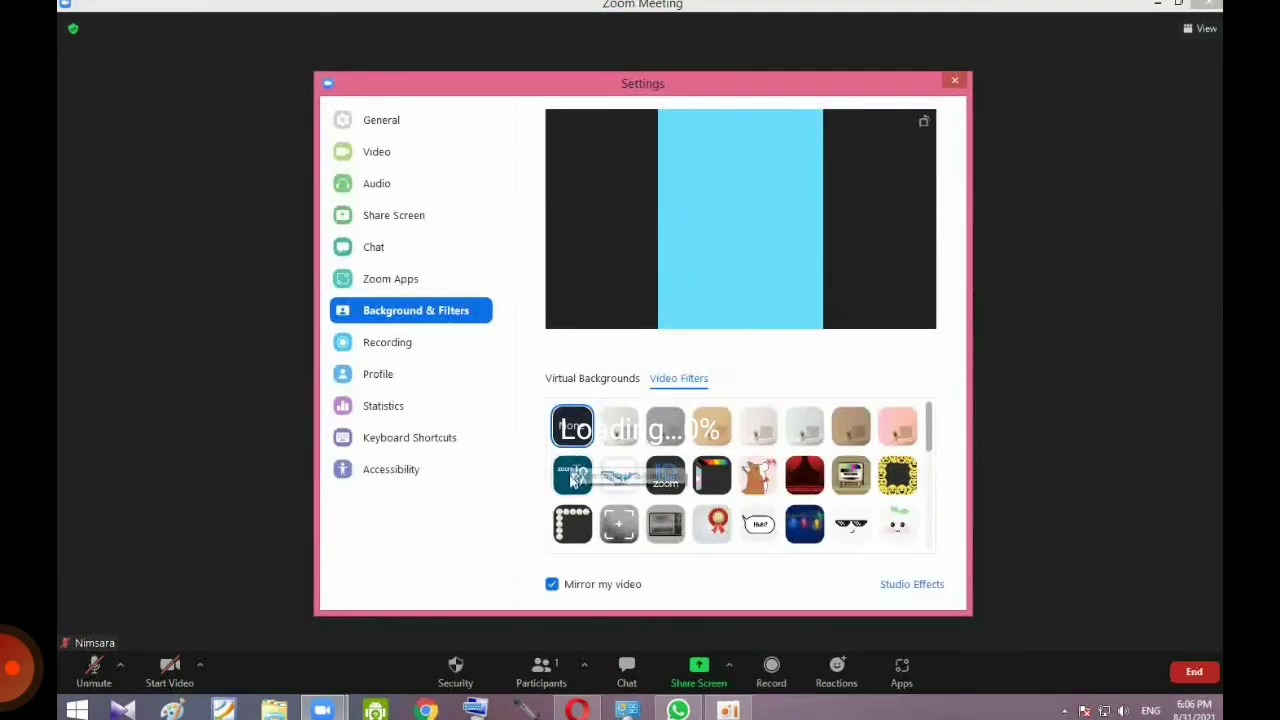
# Step: Try the Zoom-FIA, Zoomtopia, 10 zoom, Pride, Scrapbook and Loading Bar filters, then apply Picture Frame
pyautogui.click(573, 475)
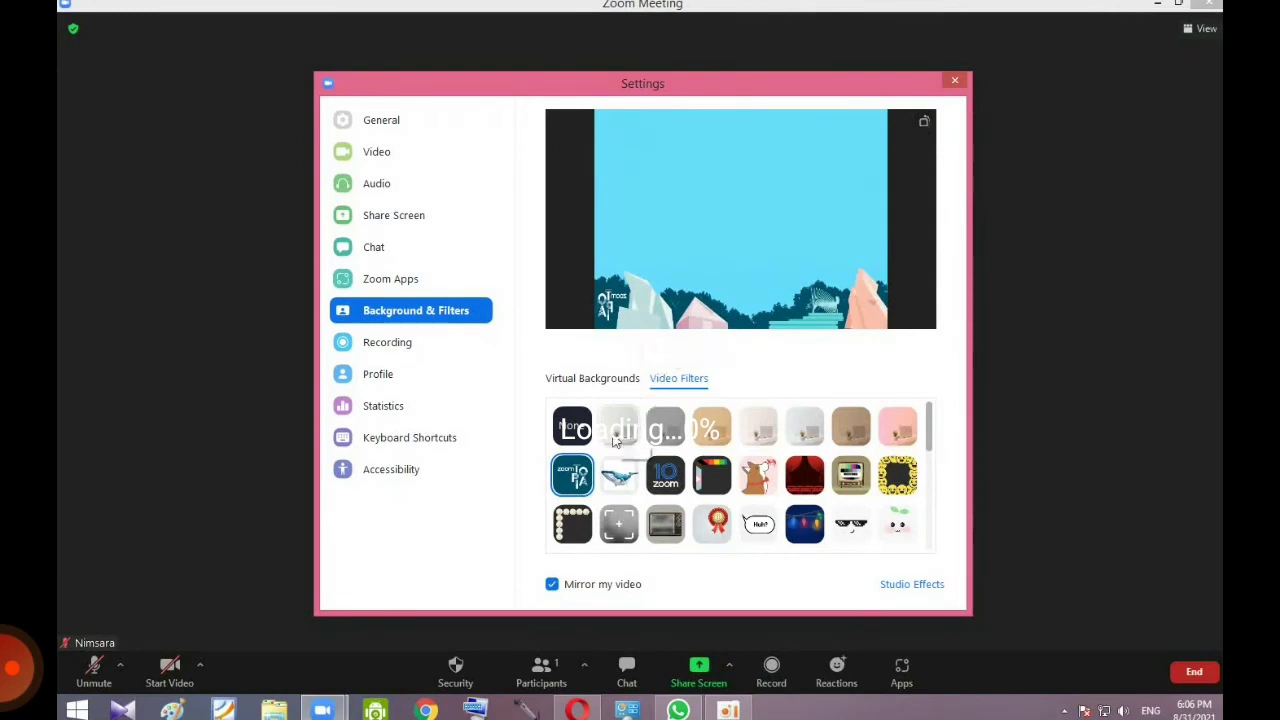
pyautogui.click(636, 474)
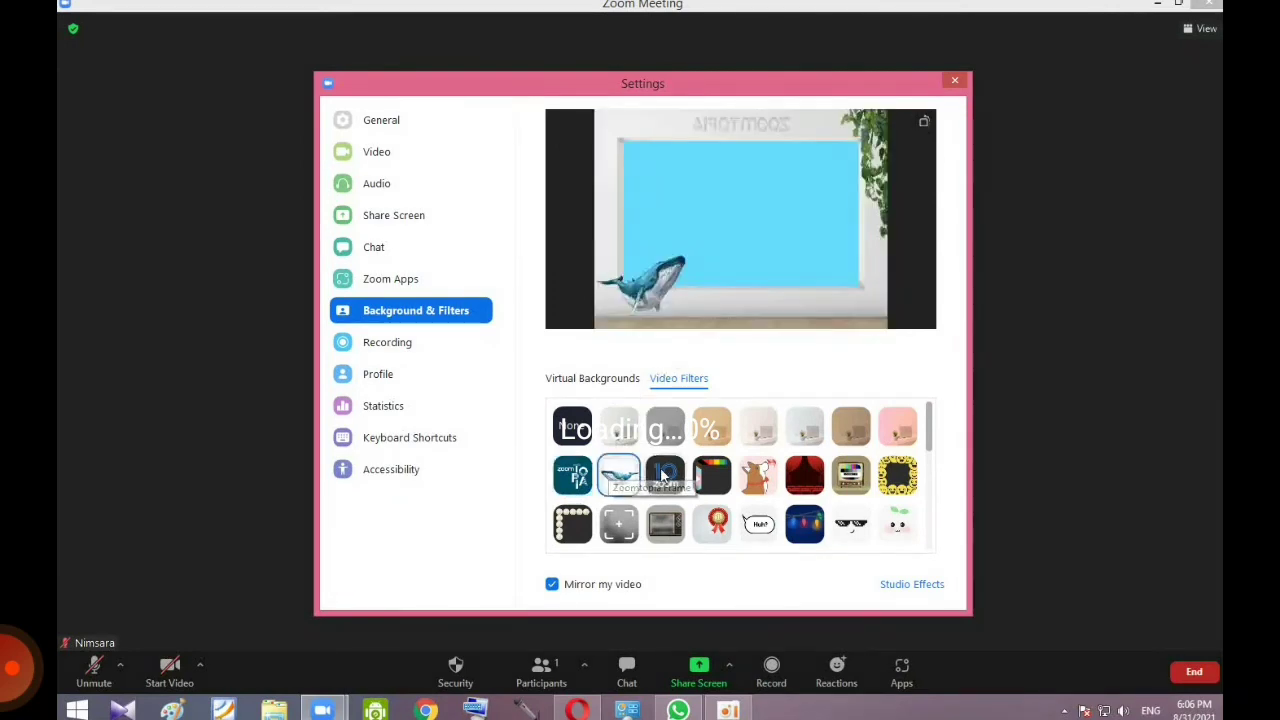
pyautogui.click(664, 476)
pyautogui.click(728, 484)
pyautogui.scroll(-3, 786, 491)
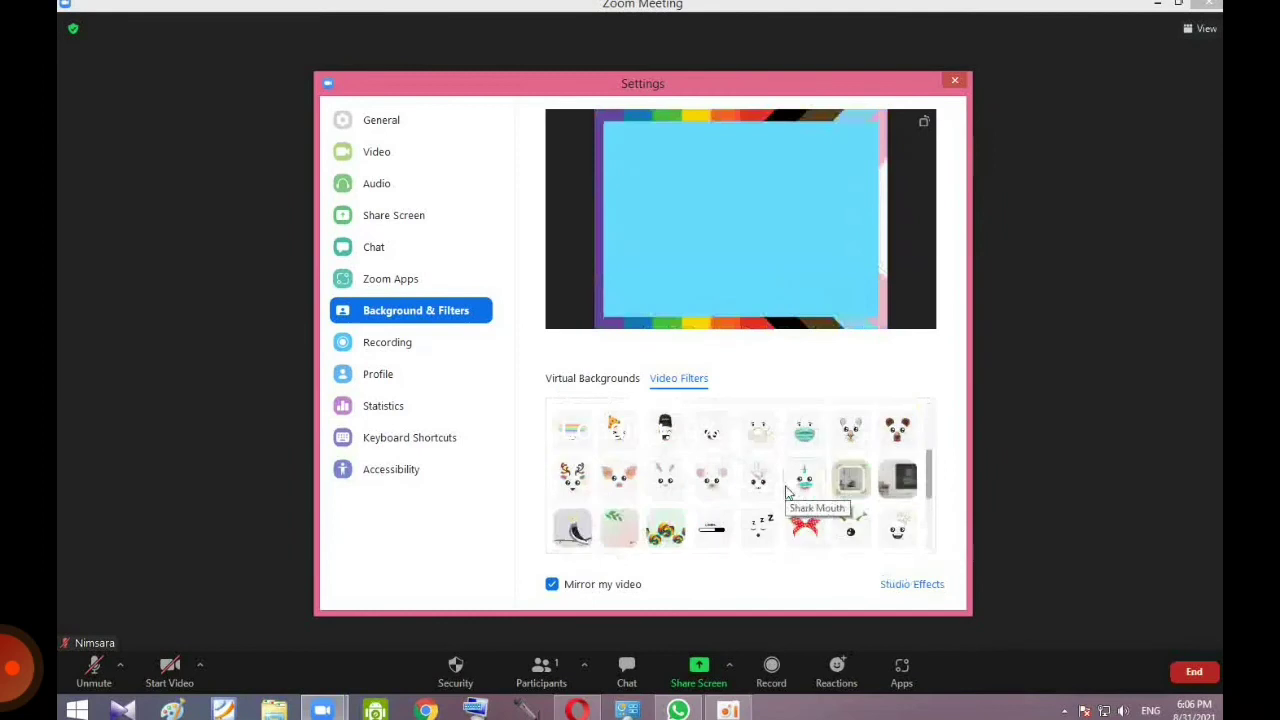
pyautogui.click(858, 480)
pyautogui.scroll(-2, 715, 515)
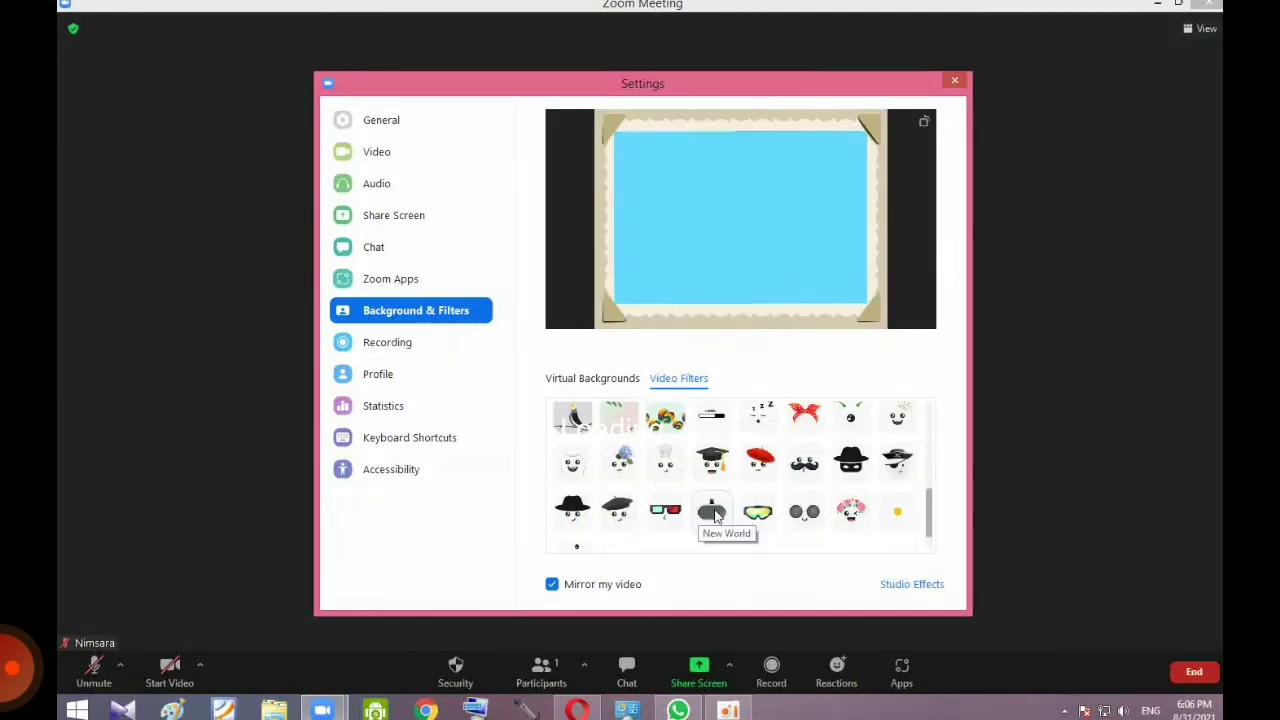
pyautogui.scroll(1, 710, 460)
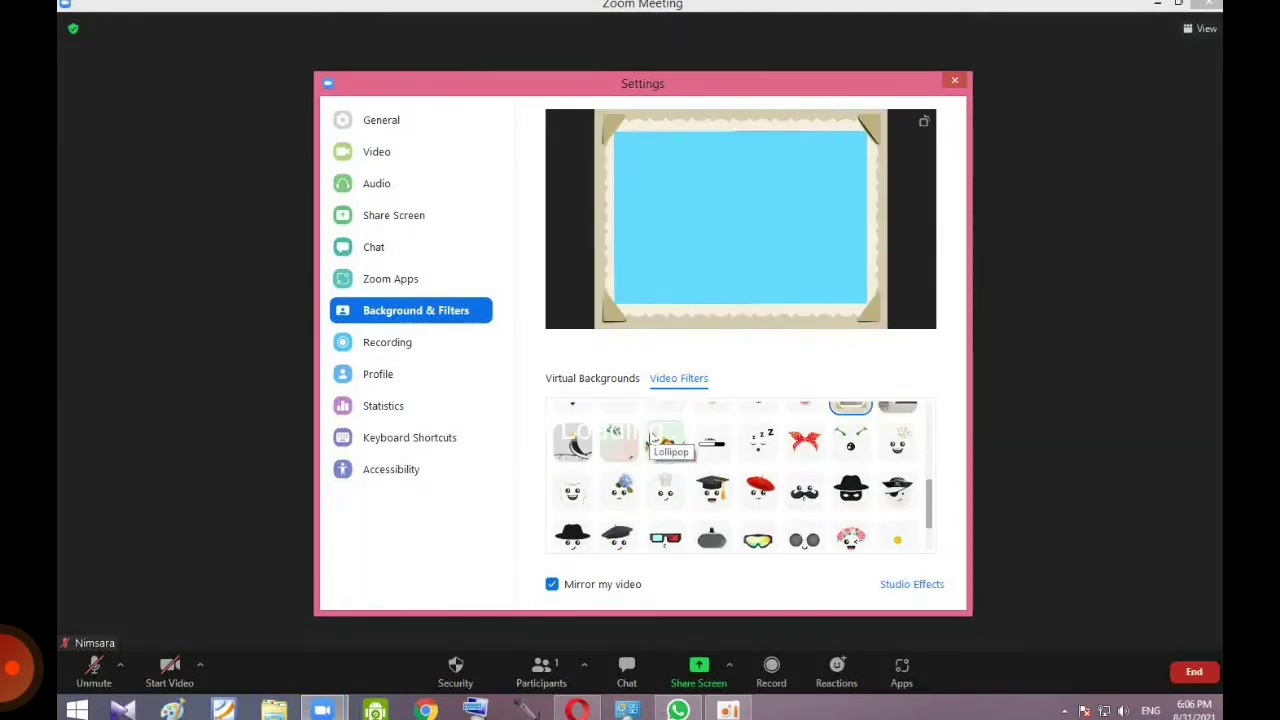
pyautogui.click(708, 462)
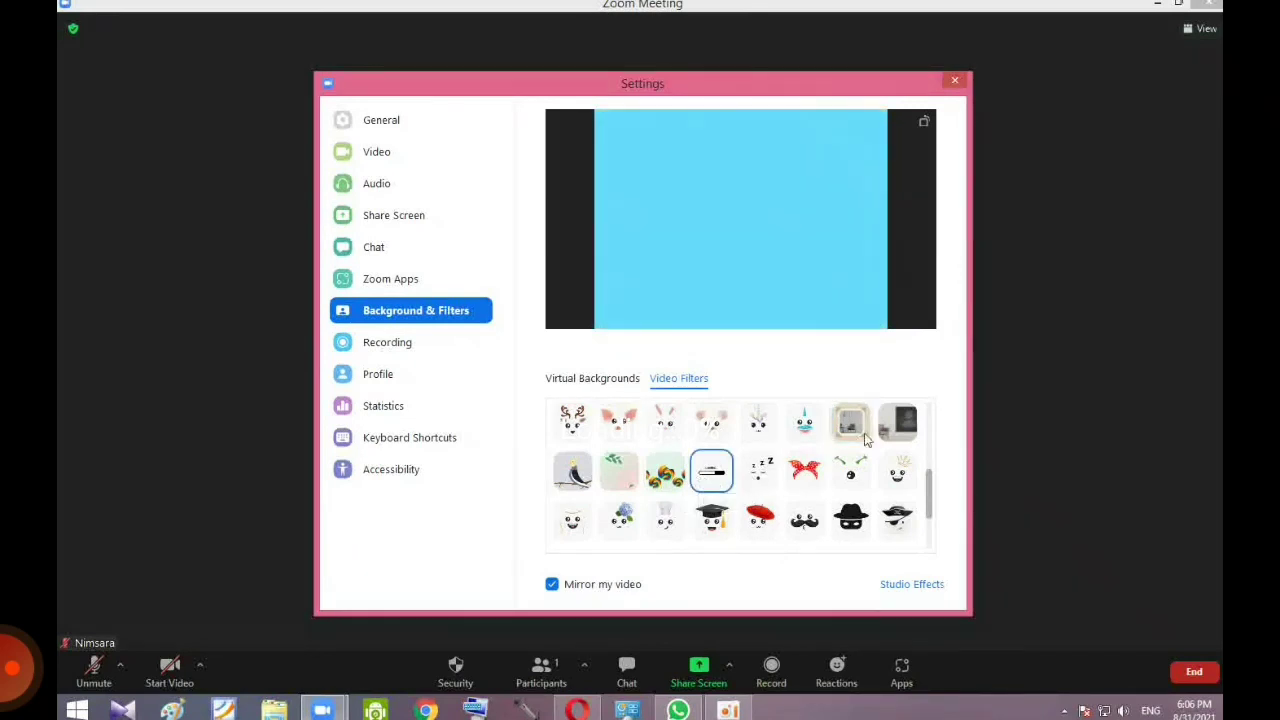
pyautogui.click(907, 436)
pyautogui.scroll(-3, 820, 500)
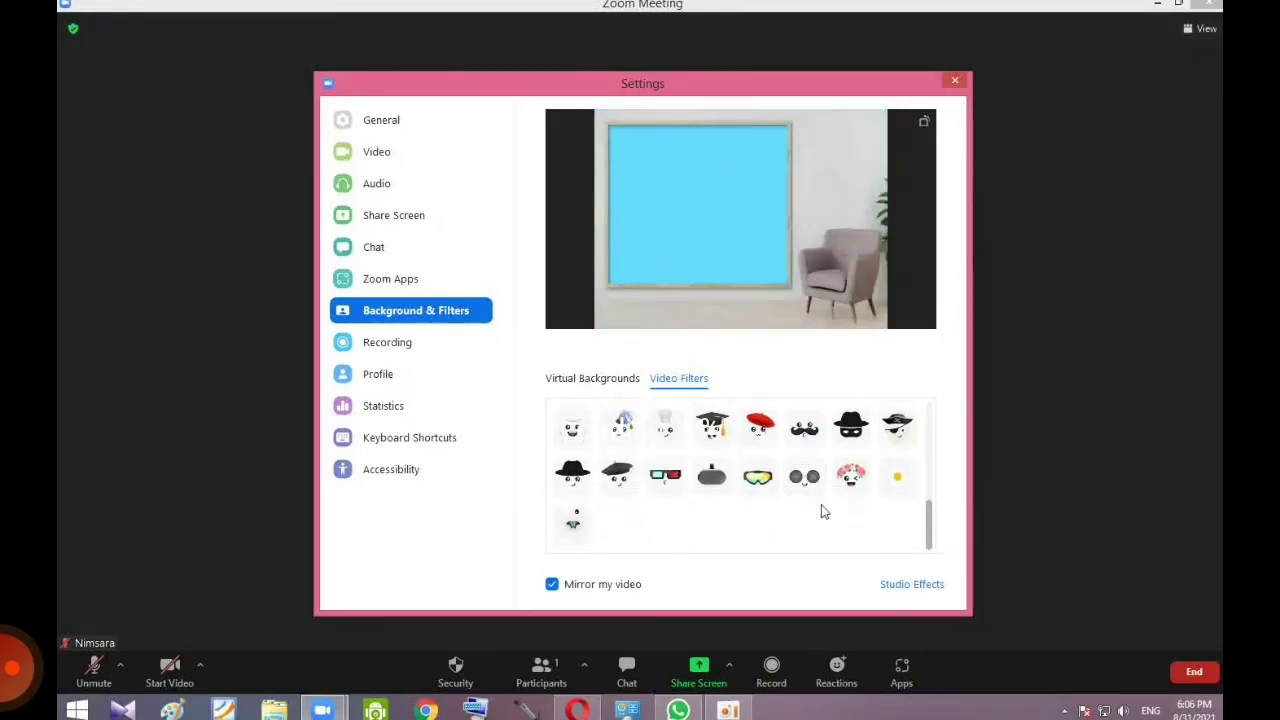
pyautogui.click(899, 586)
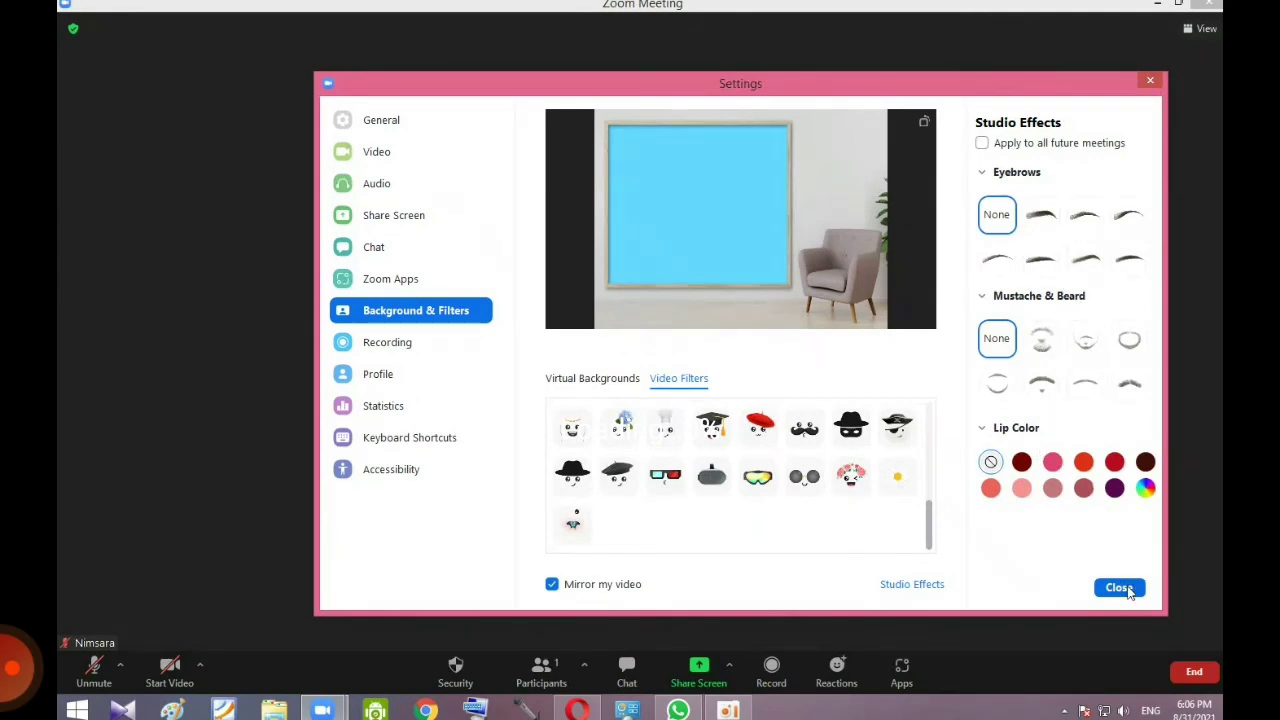
# Step: Try and remove a mustache and Straight eyebrow studio effect, then show General settings
pyautogui.click(1038, 345)
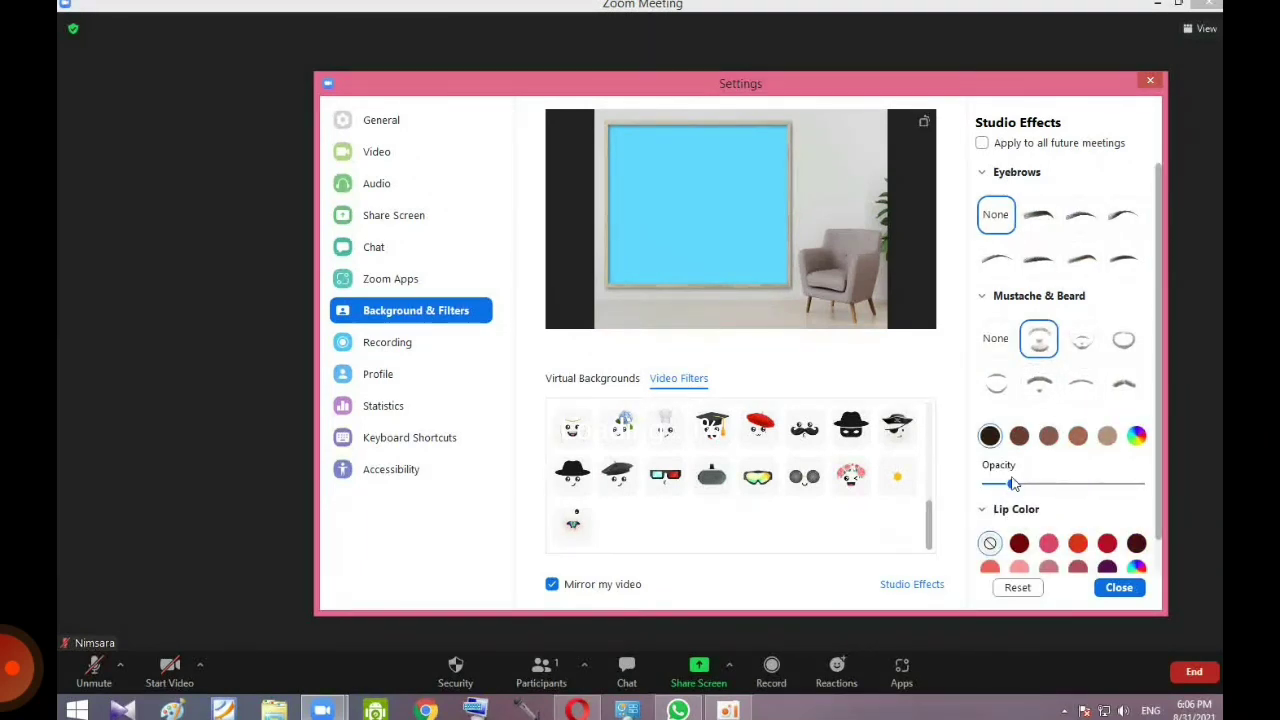
pyautogui.click(996, 338)
pyautogui.click(1024, 266)
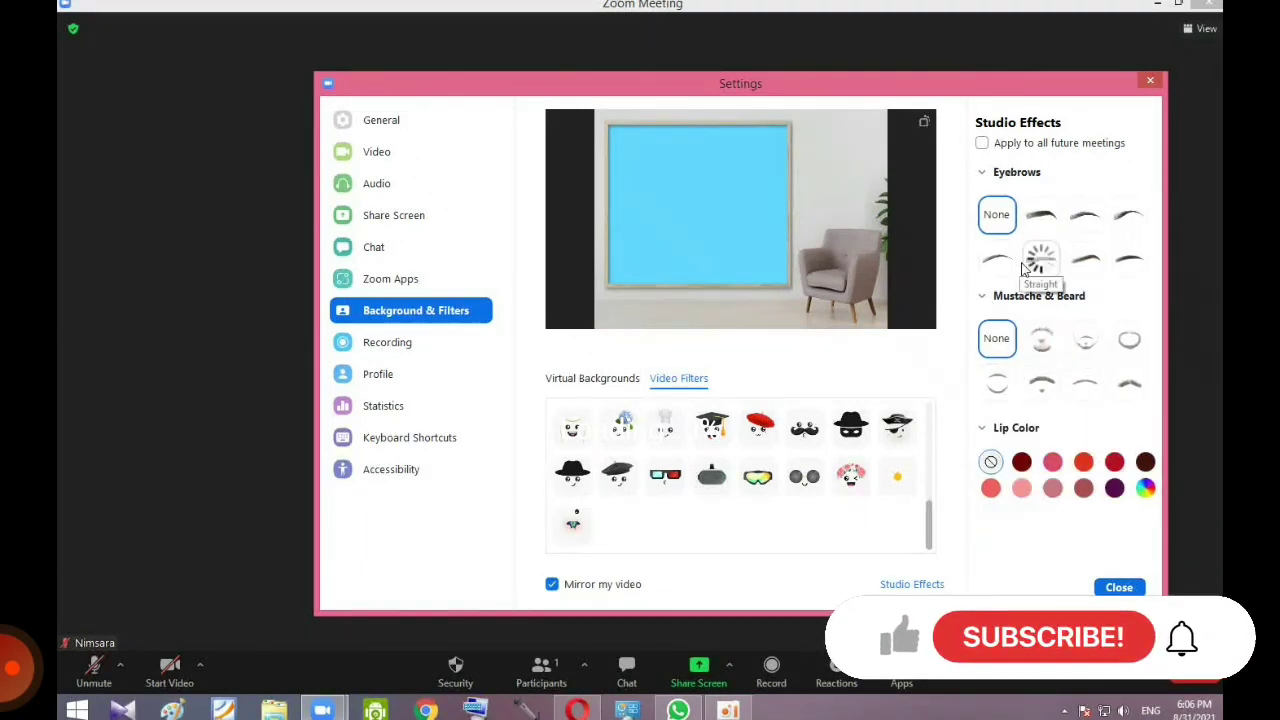
pyautogui.click(997, 221)
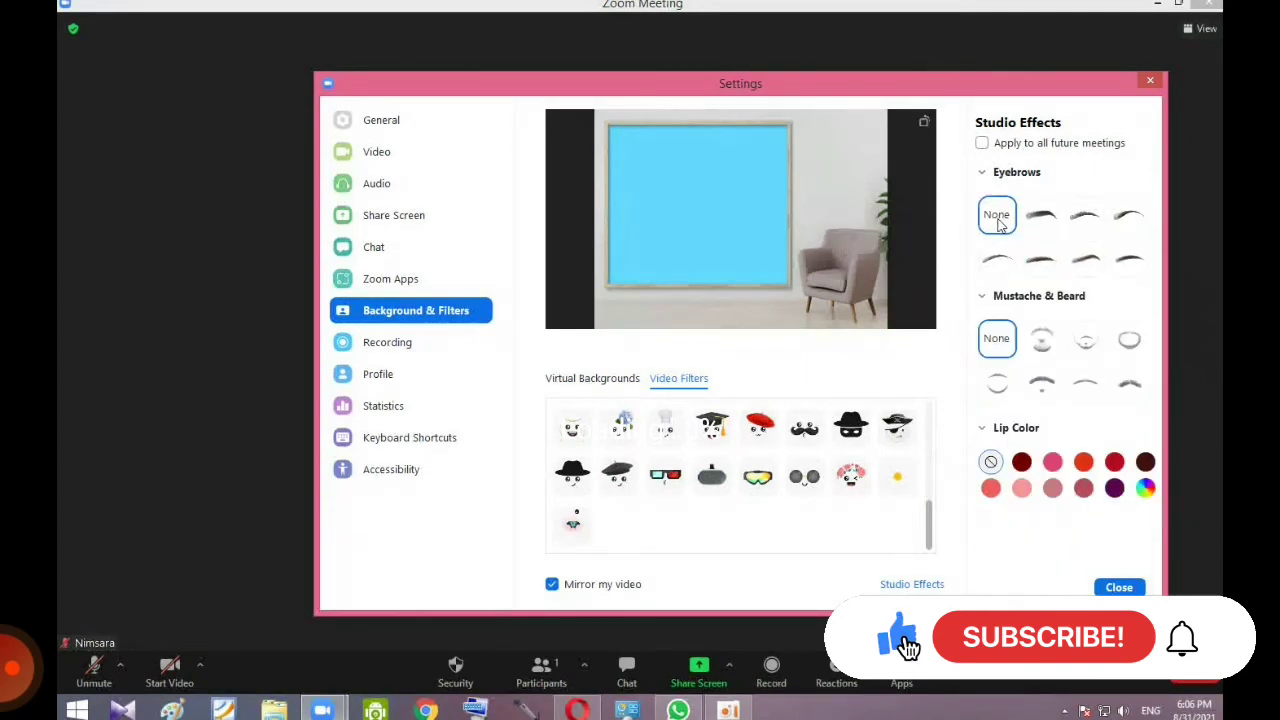
pyautogui.click(1119, 587)
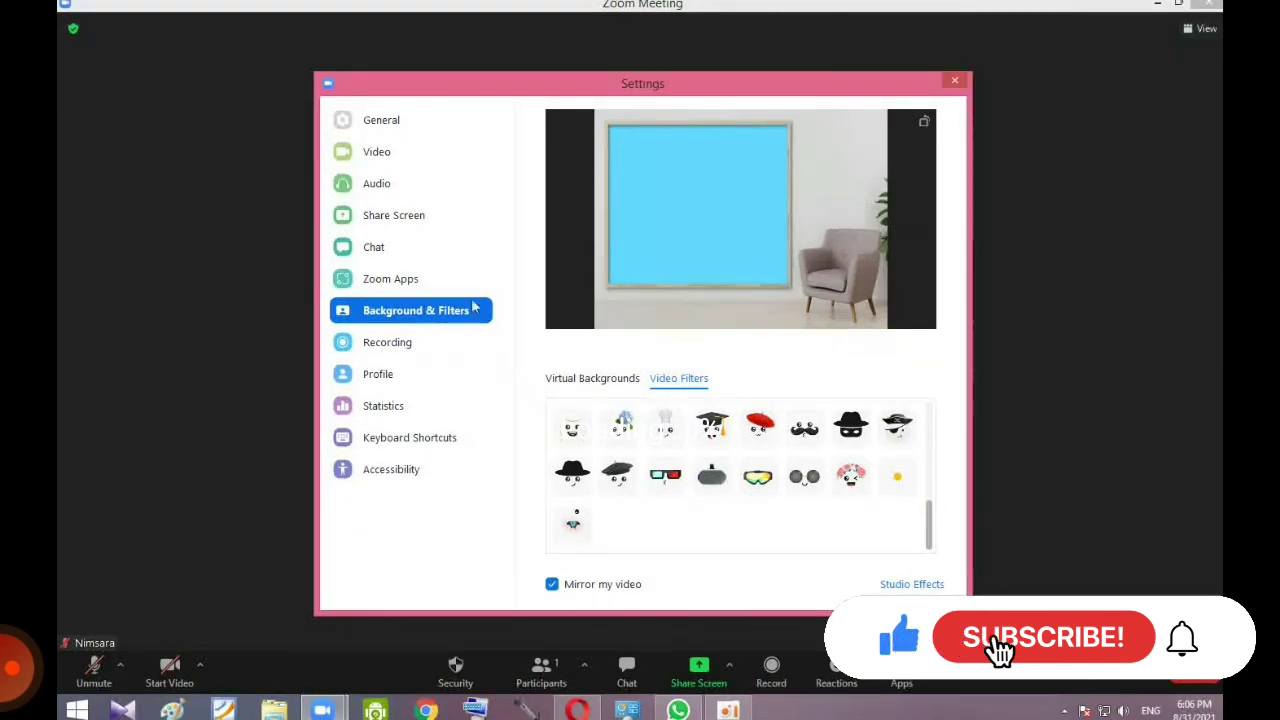
pyautogui.click(350, 121)
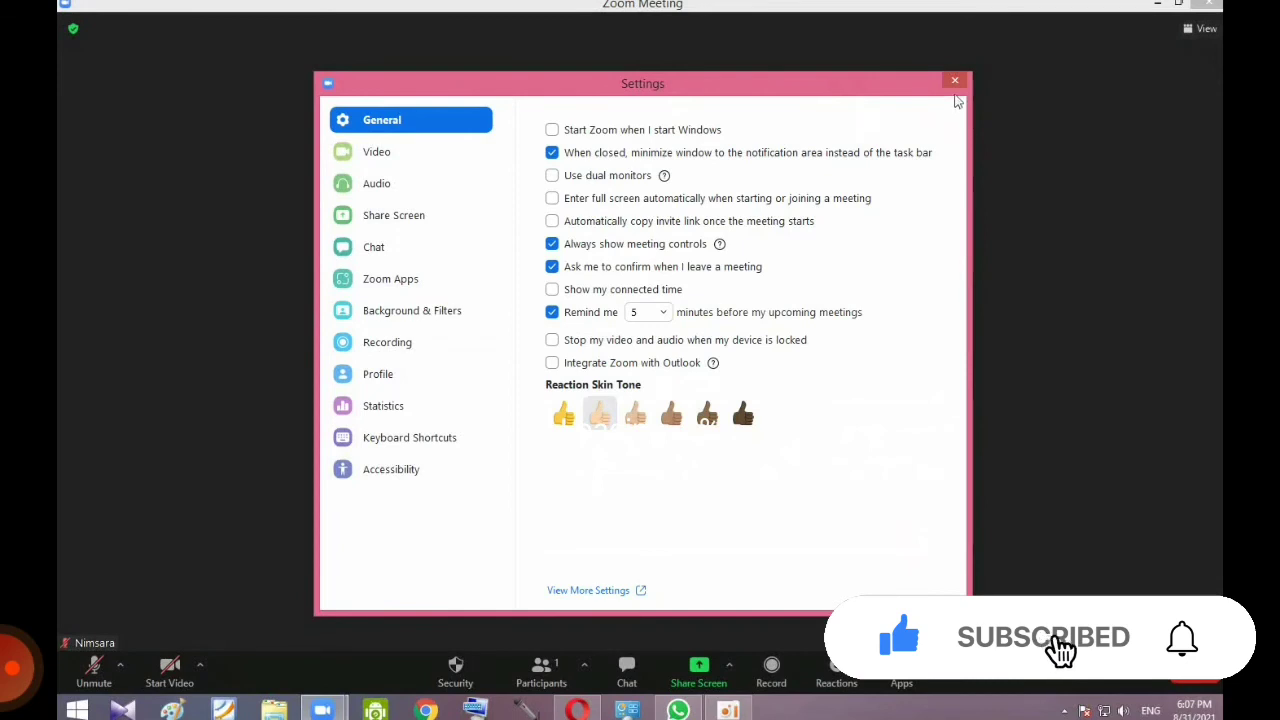
# Step: Close Settings and try the San Francisco and Earth virtual backgrounds
pyautogui.click(953, 80)
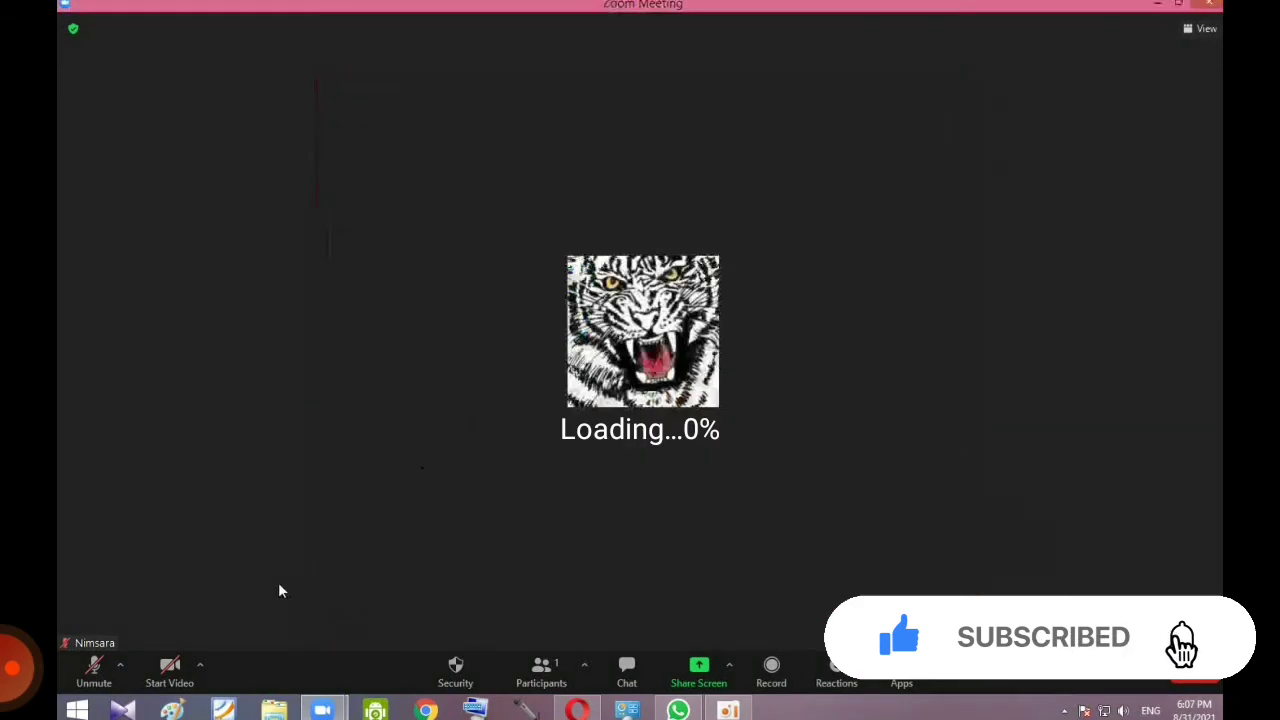
pyautogui.click(204, 665)
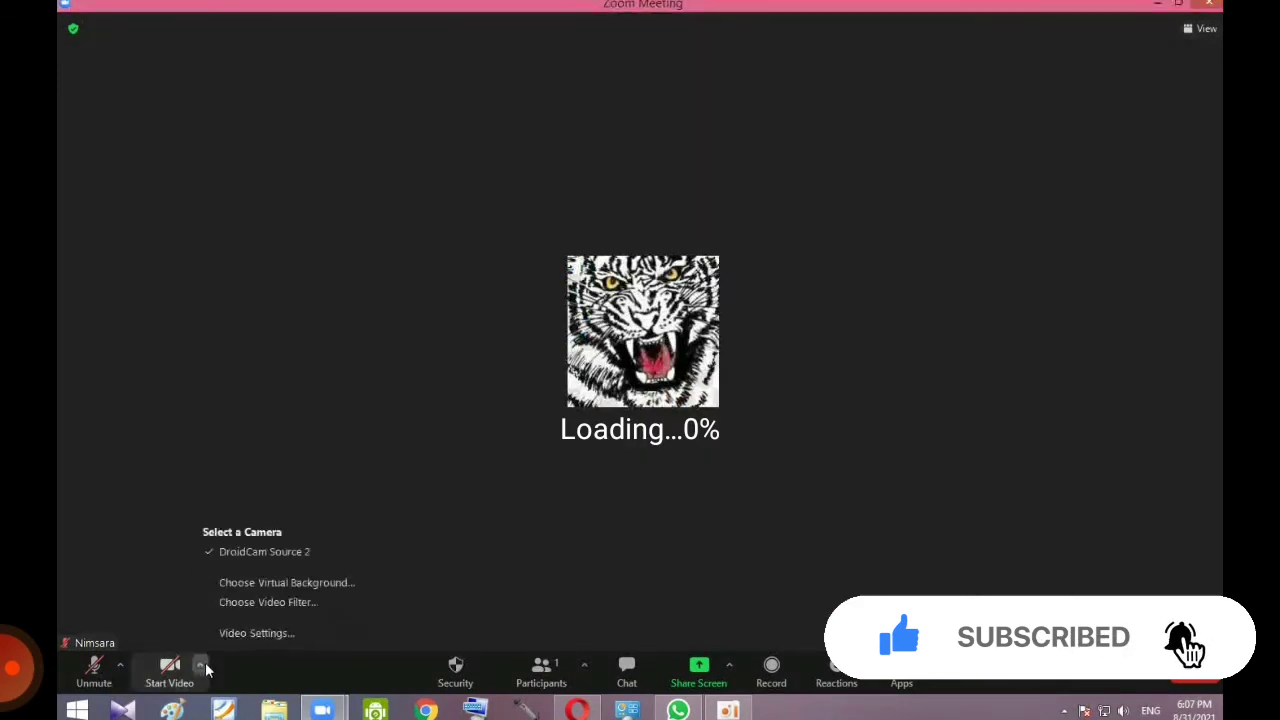
pyautogui.click(228, 584)
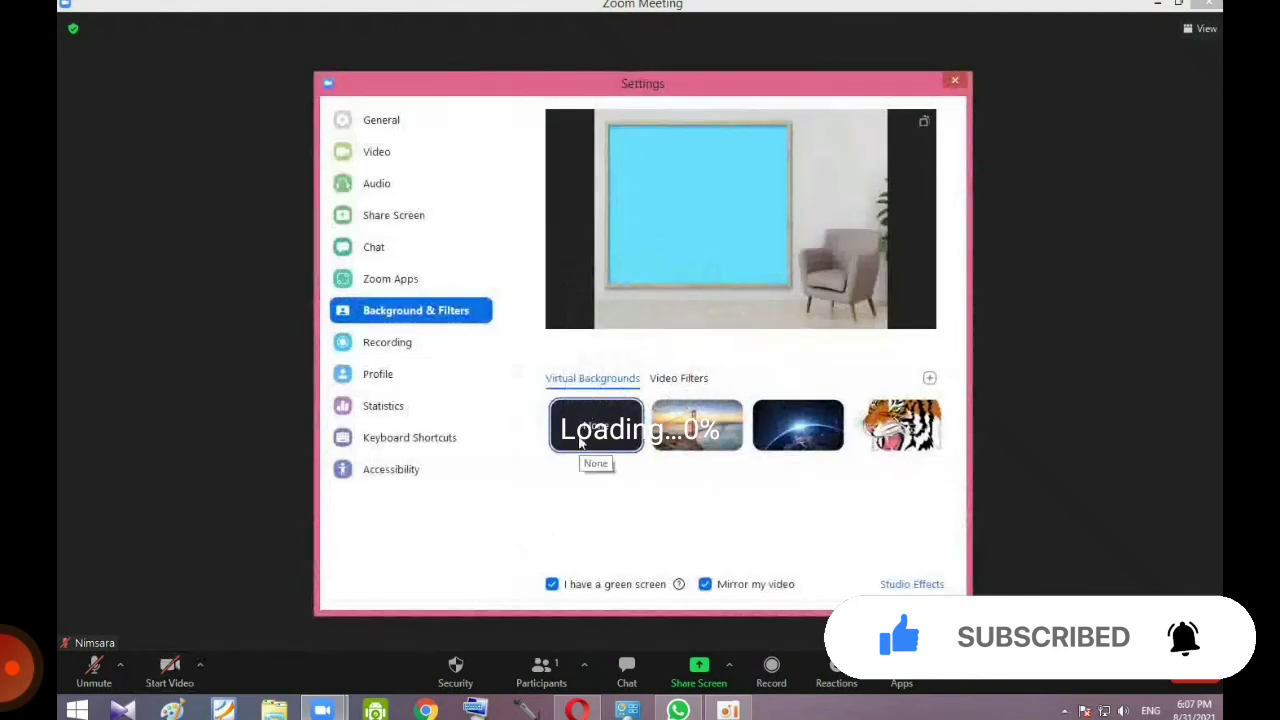
pyautogui.click(700, 430)
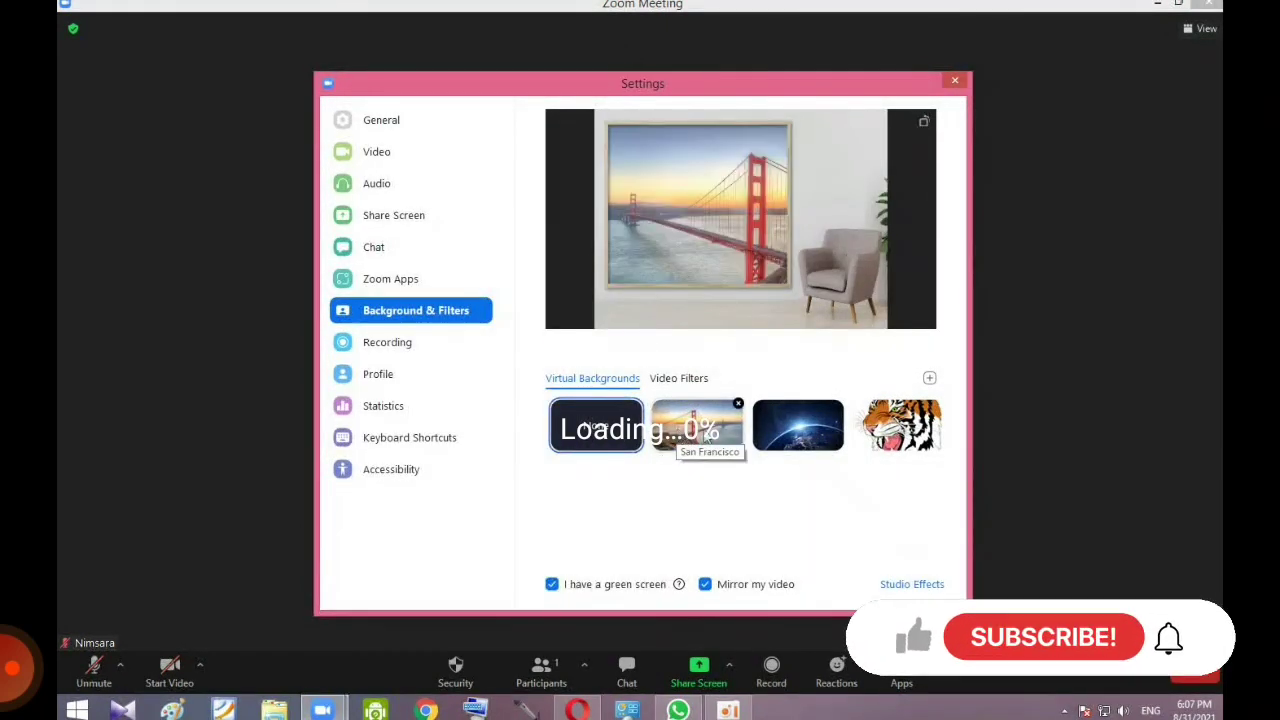
pyautogui.click(797, 428)
# Step: Try the tiger image and San Francisco again, then set the virtual background to None
pyautogui.click(678, 378)
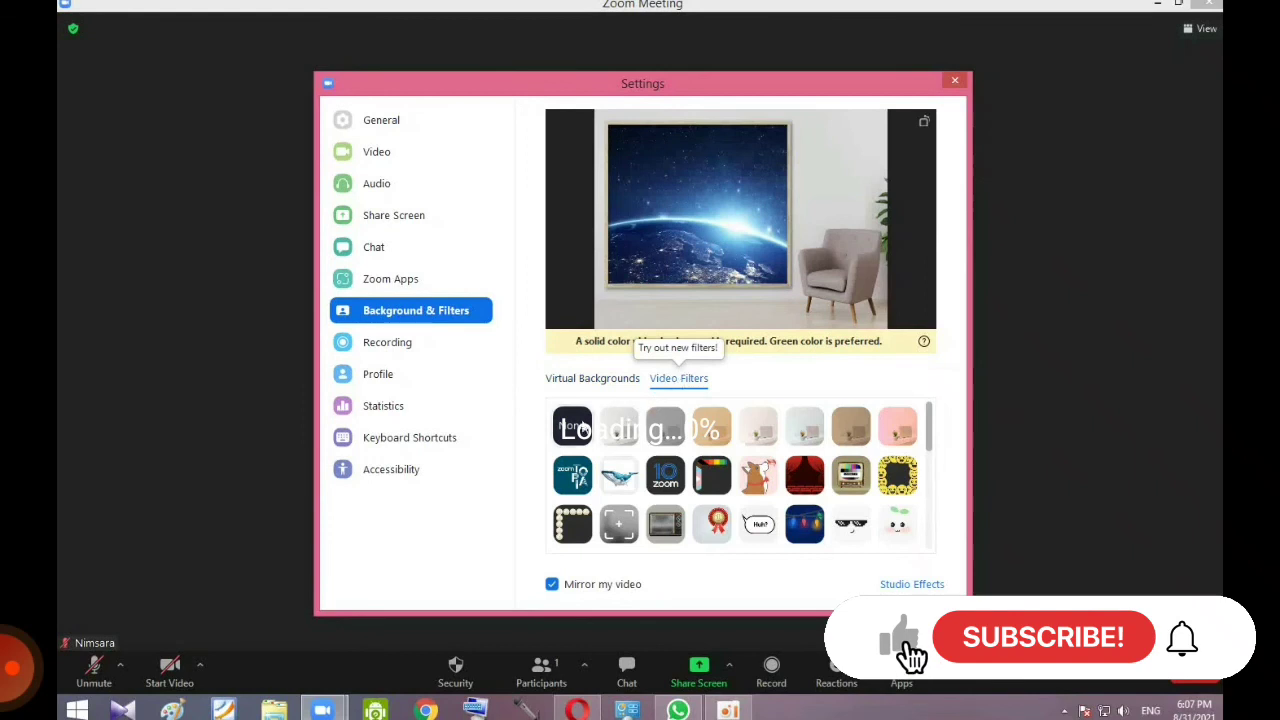
pyautogui.click(590, 380)
pyautogui.click(900, 425)
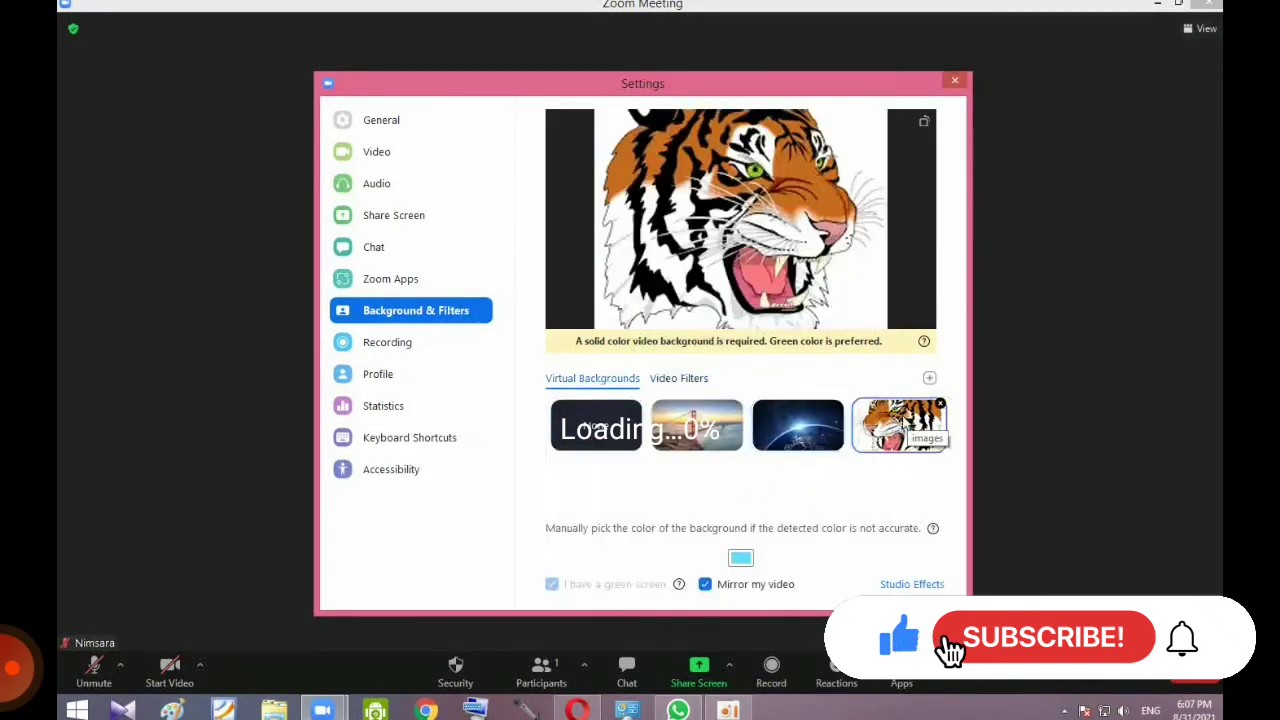
pyautogui.click(665, 440)
pyautogui.click(595, 440)
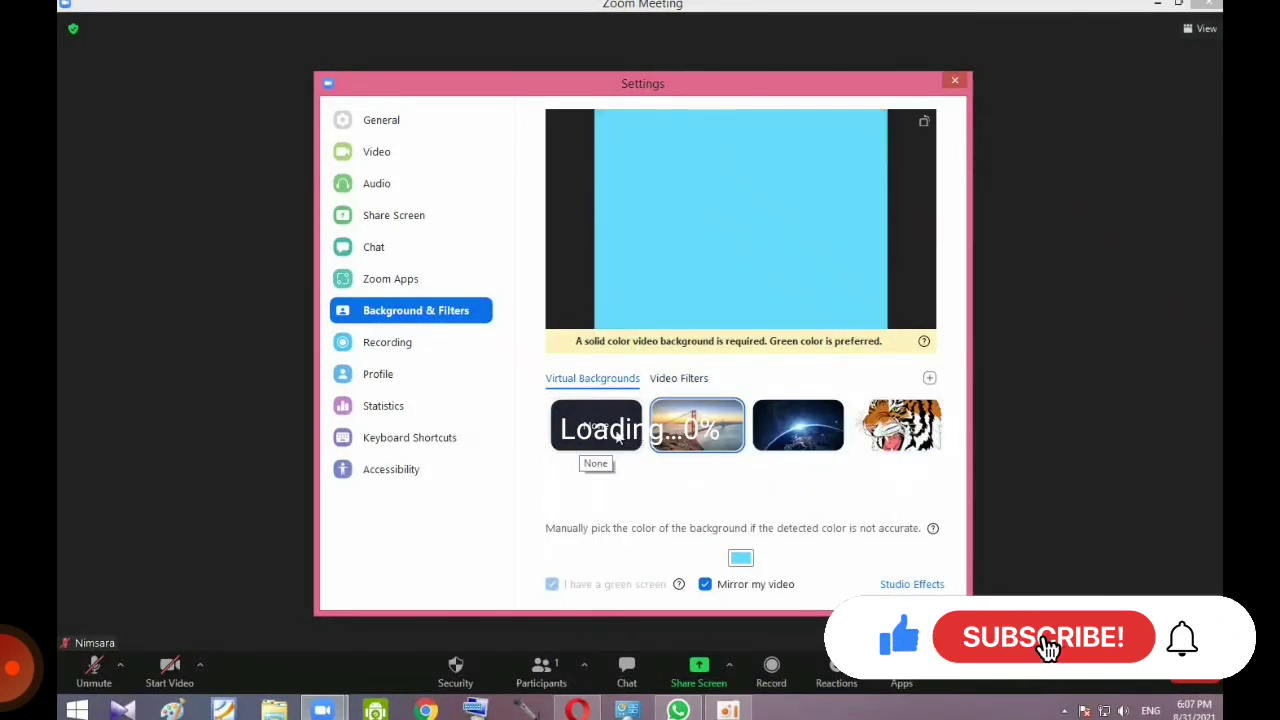
pyautogui.click(725, 452)
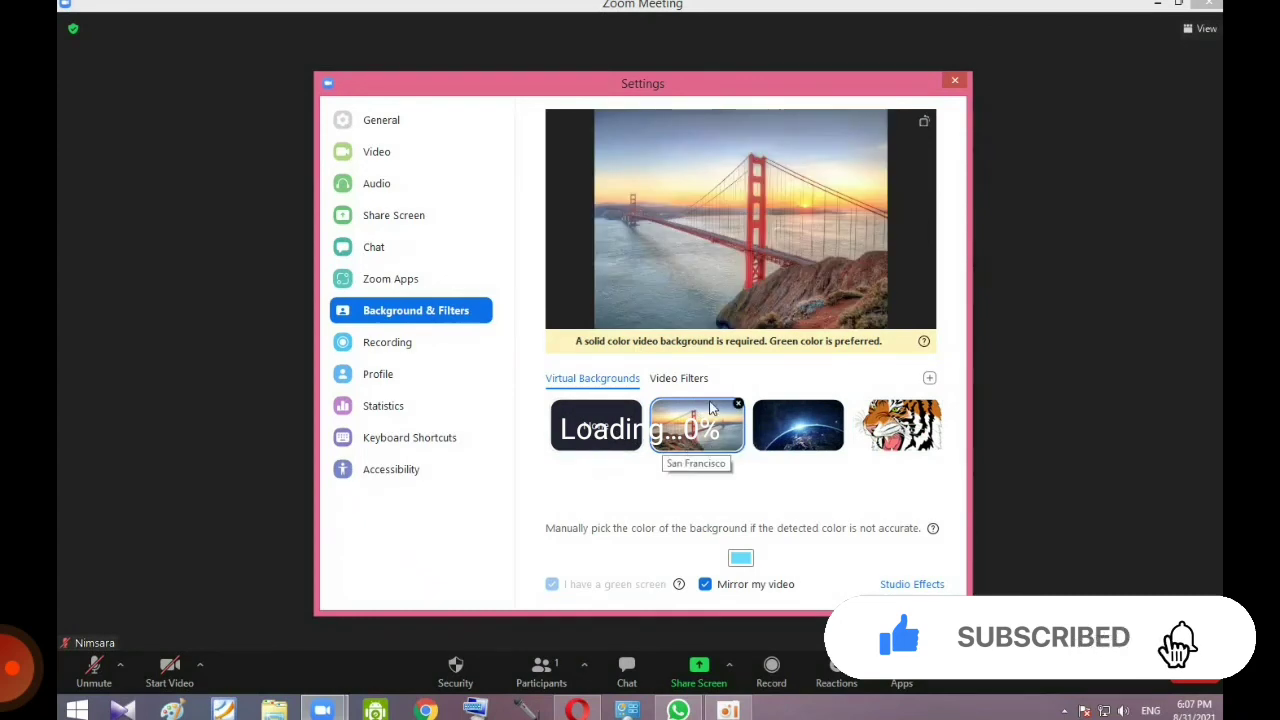
pyautogui.click(596, 428)
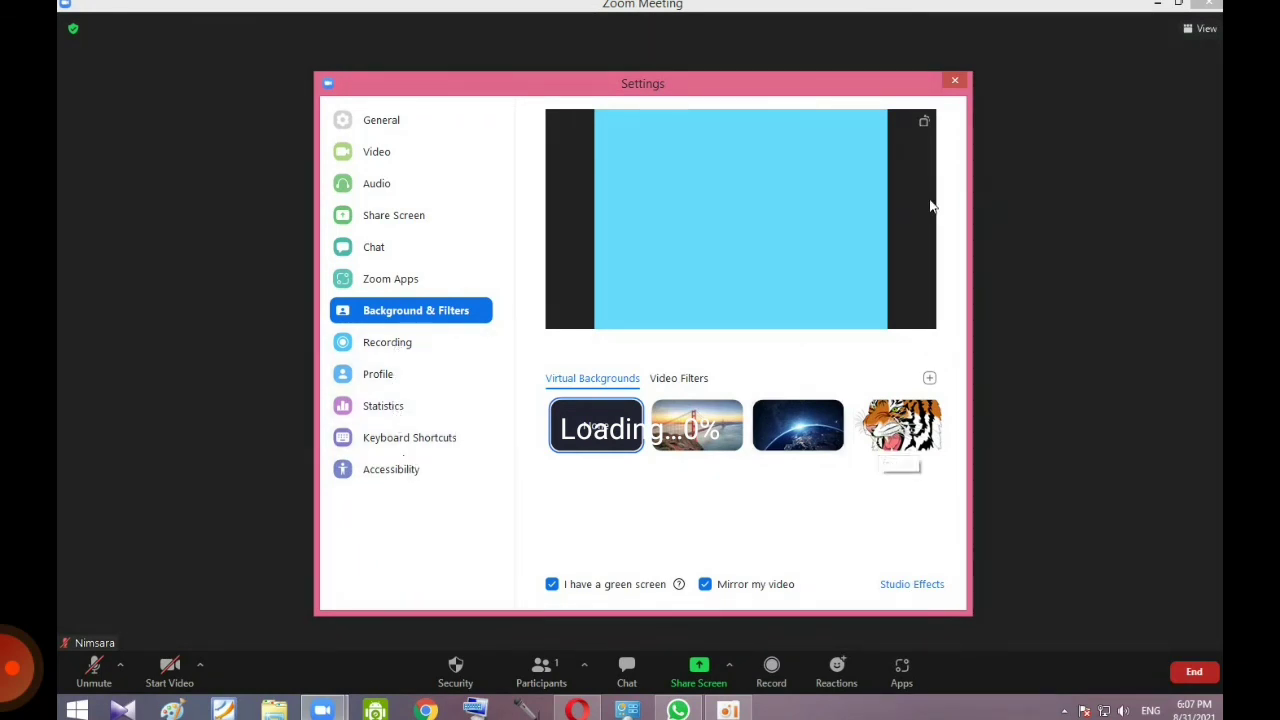
# Step: Close Settings, then show and hide the Participants list with Alt+U
pyautogui.press('Escape')
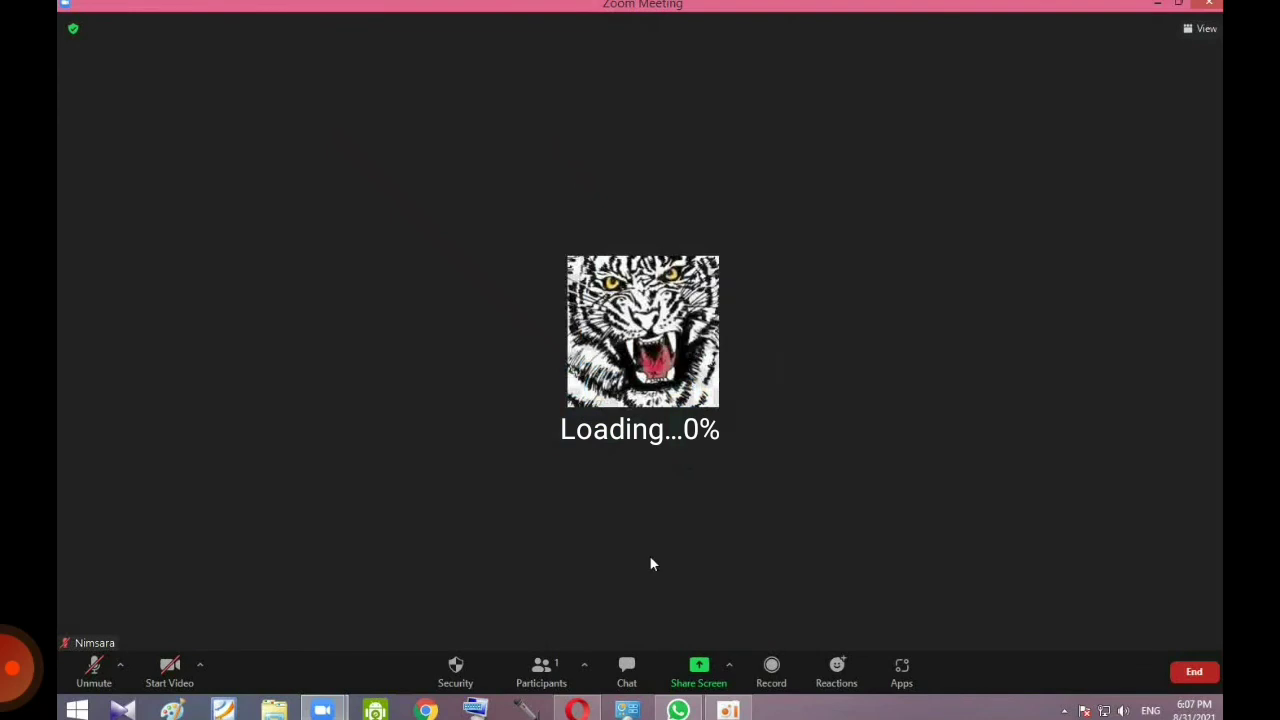
pyautogui.hotkey('alt', 'u')
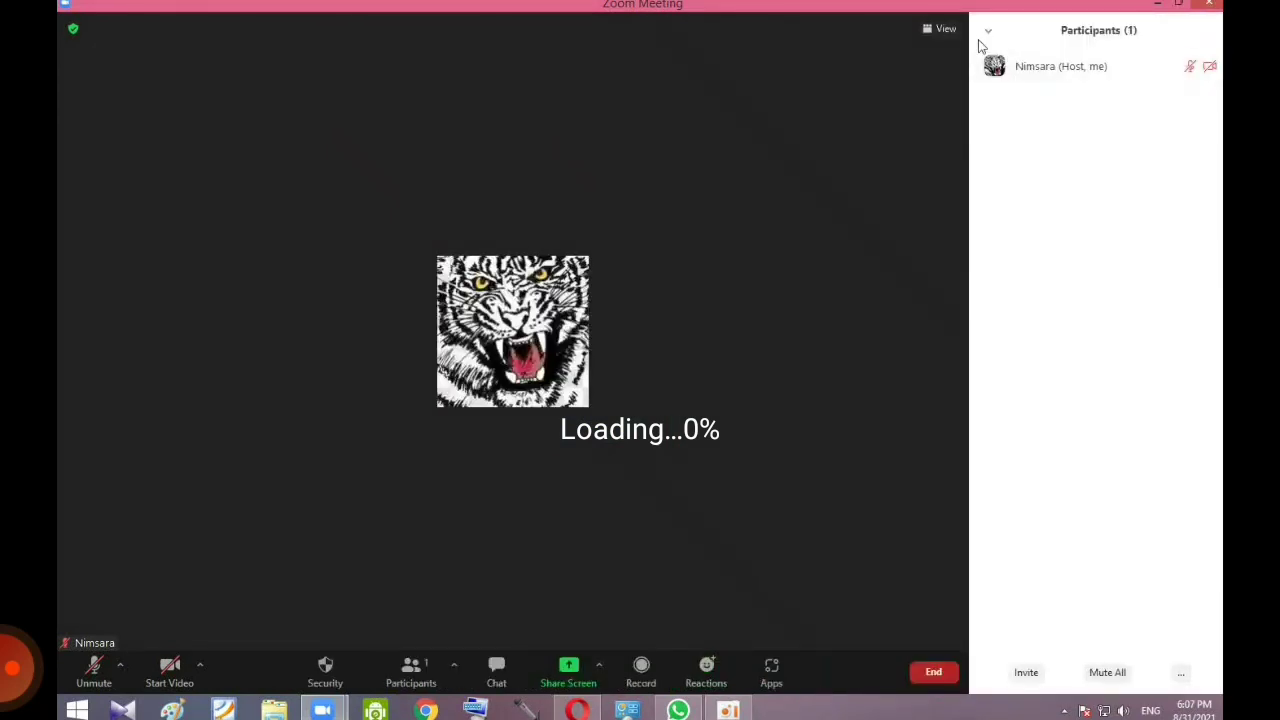
pyautogui.click(989, 36)
pyautogui.click(1012, 50)
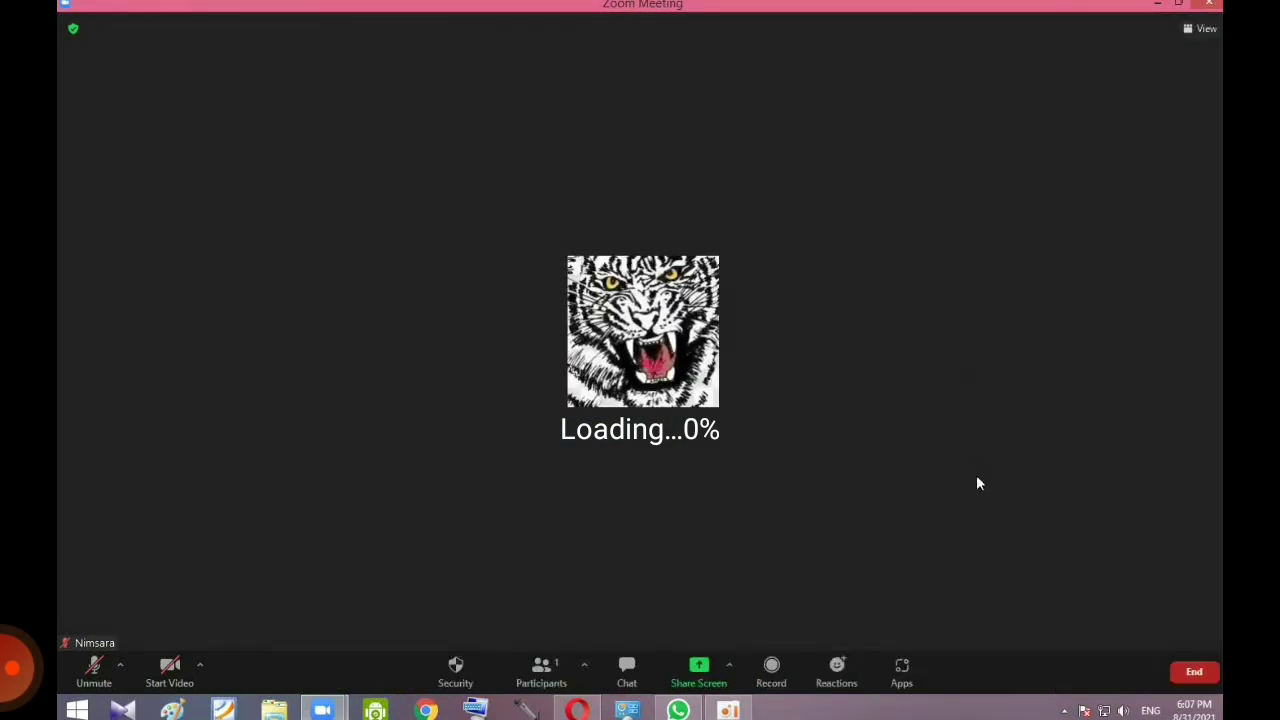
# Step: Browse the Symbols category in the full Reactions emoji picker, then close it
pyautogui.click(830, 682)
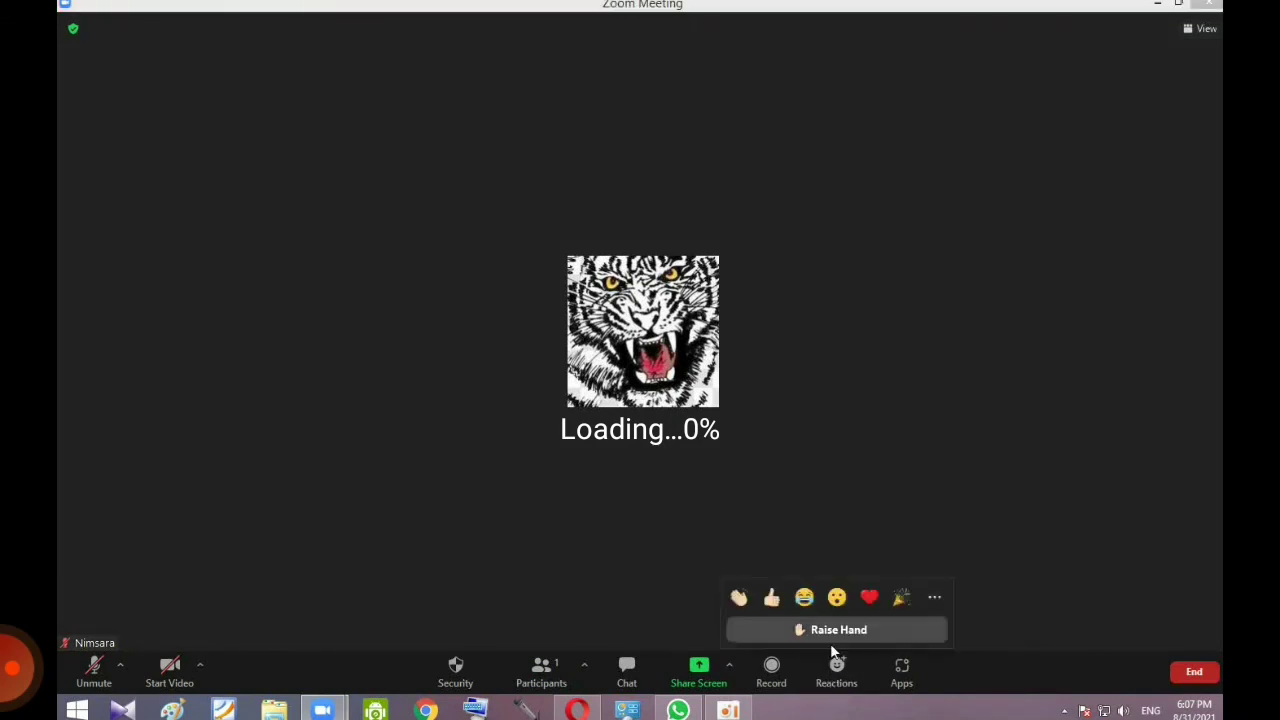
pyautogui.click(933, 595)
pyautogui.scroll(-15, 887, 553)
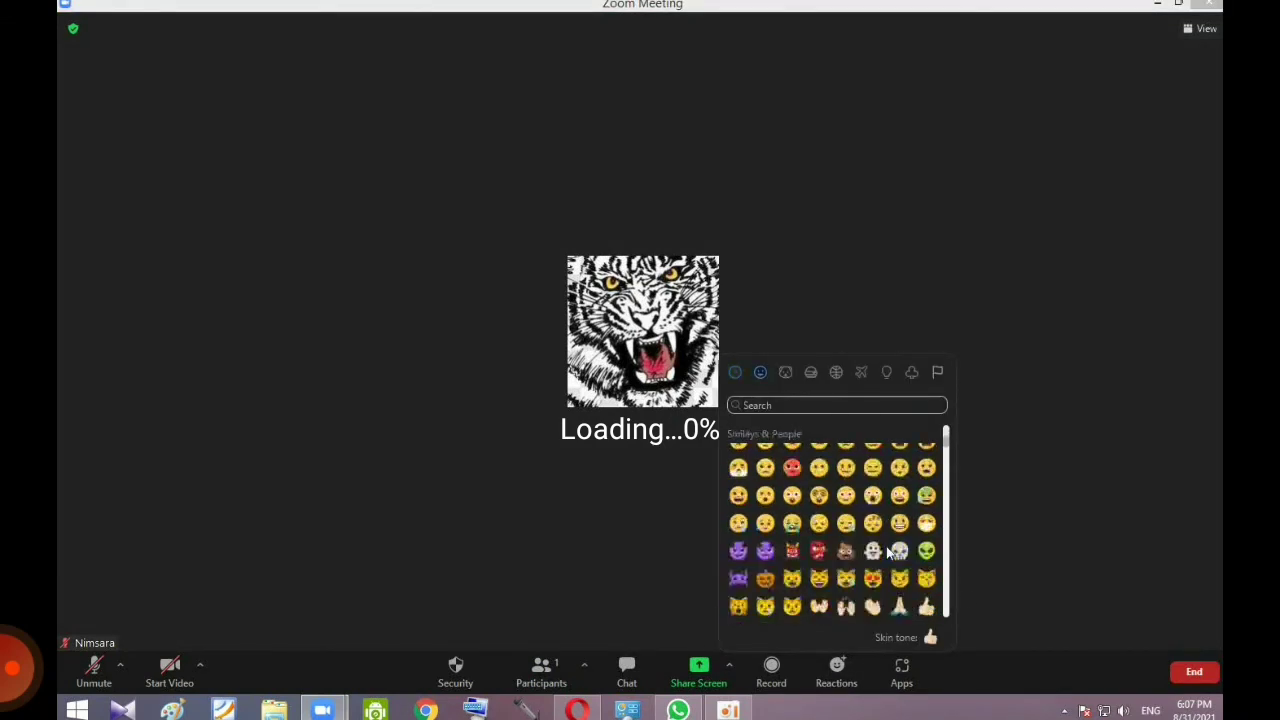
pyautogui.click(913, 375)
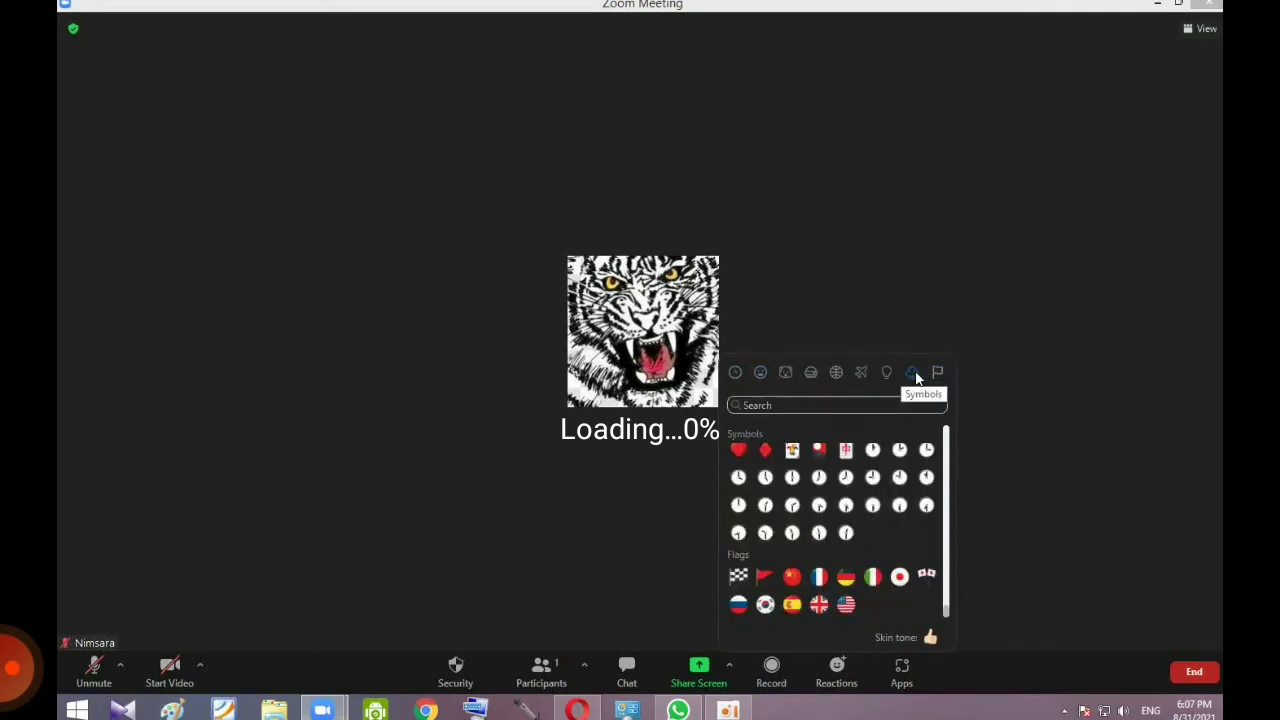
pyautogui.click(1186, 54)
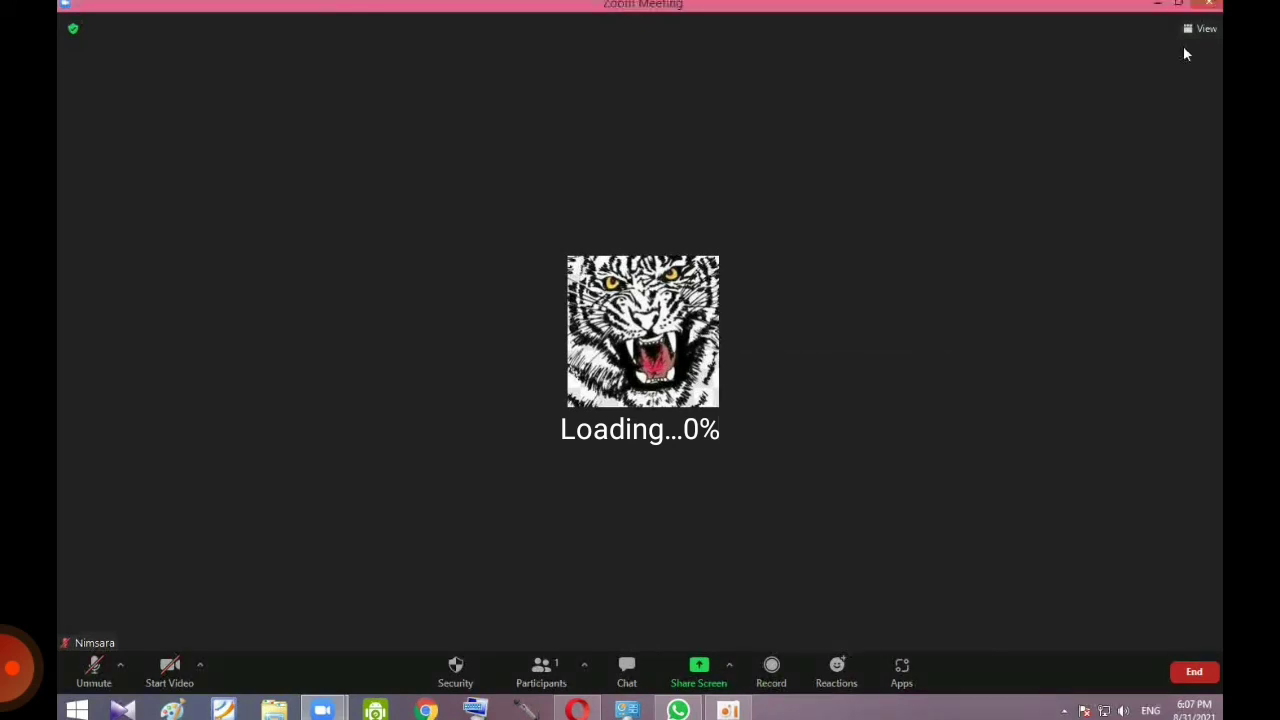
# Step: Check the meeting information, then end the meeting for all participants
pyautogui.click(71, 32)
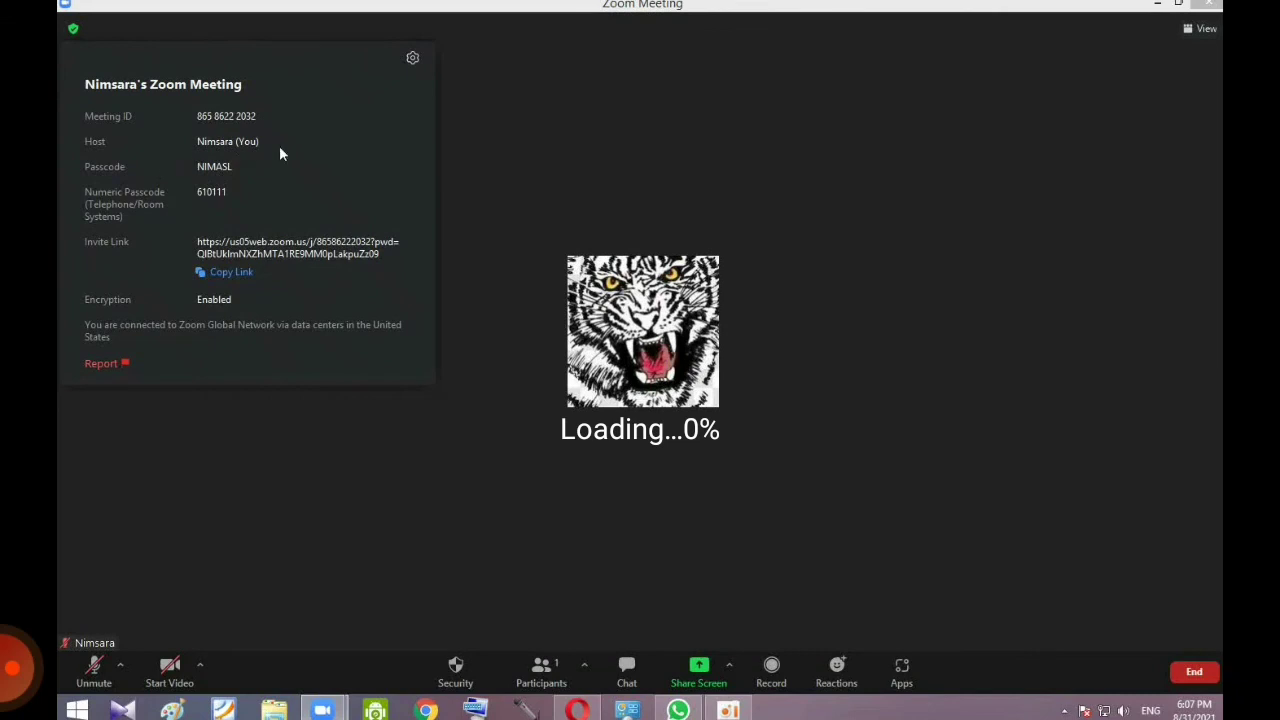
pyautogui.click(1211, 6)
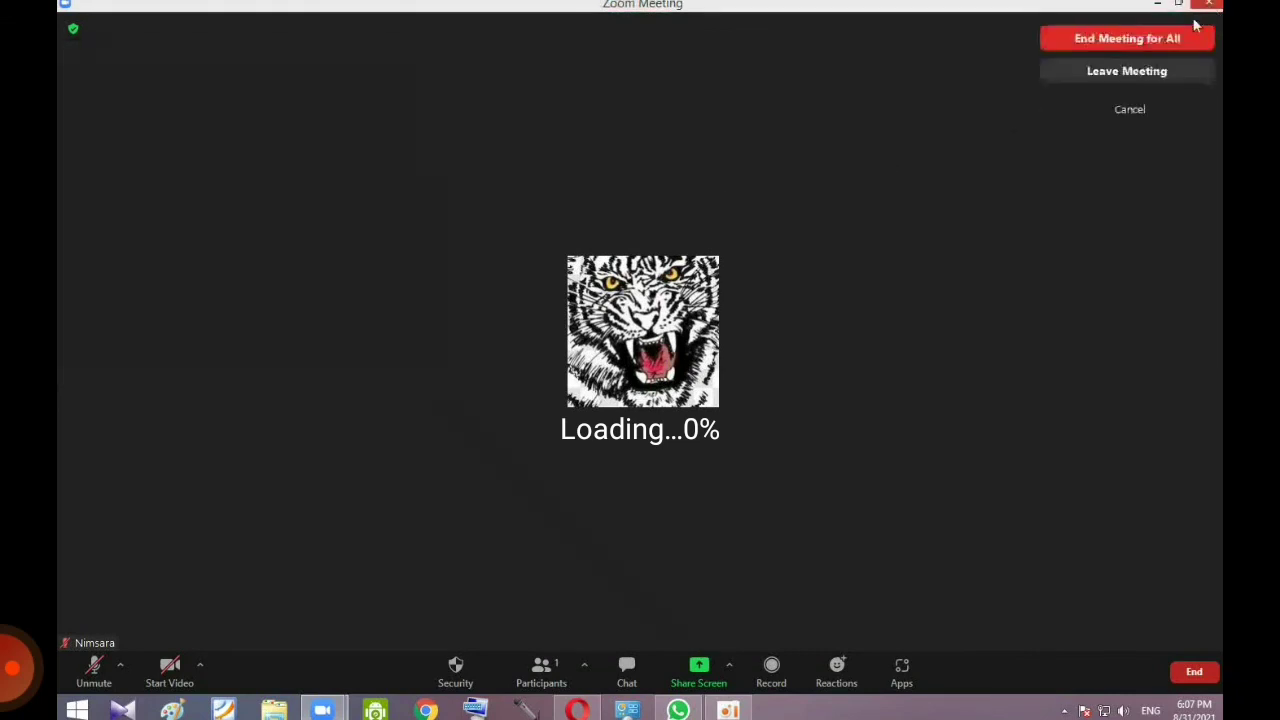
pyautogui.click(1133, 39)
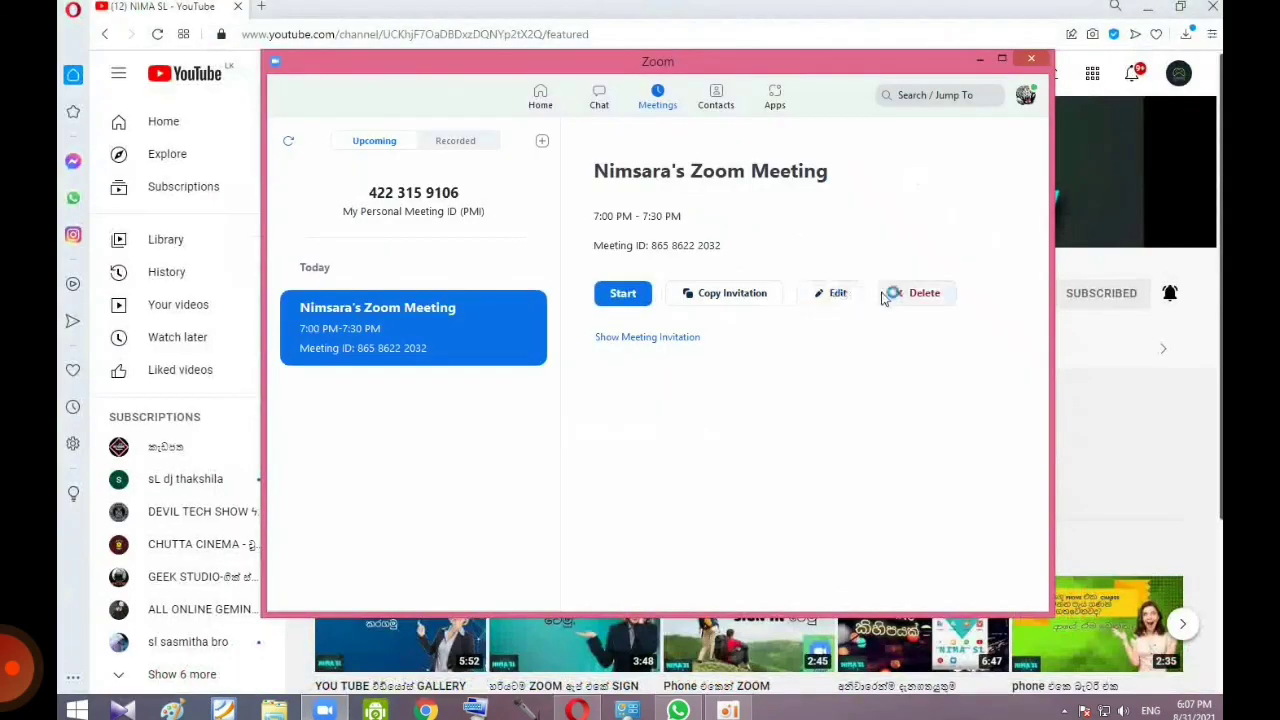
# Step: Delete the scheduled 7:00 PM meeting, return to Home, and close the Zoom window
pyautogui.click(899, 296)
pyautogui.click(740, 411)
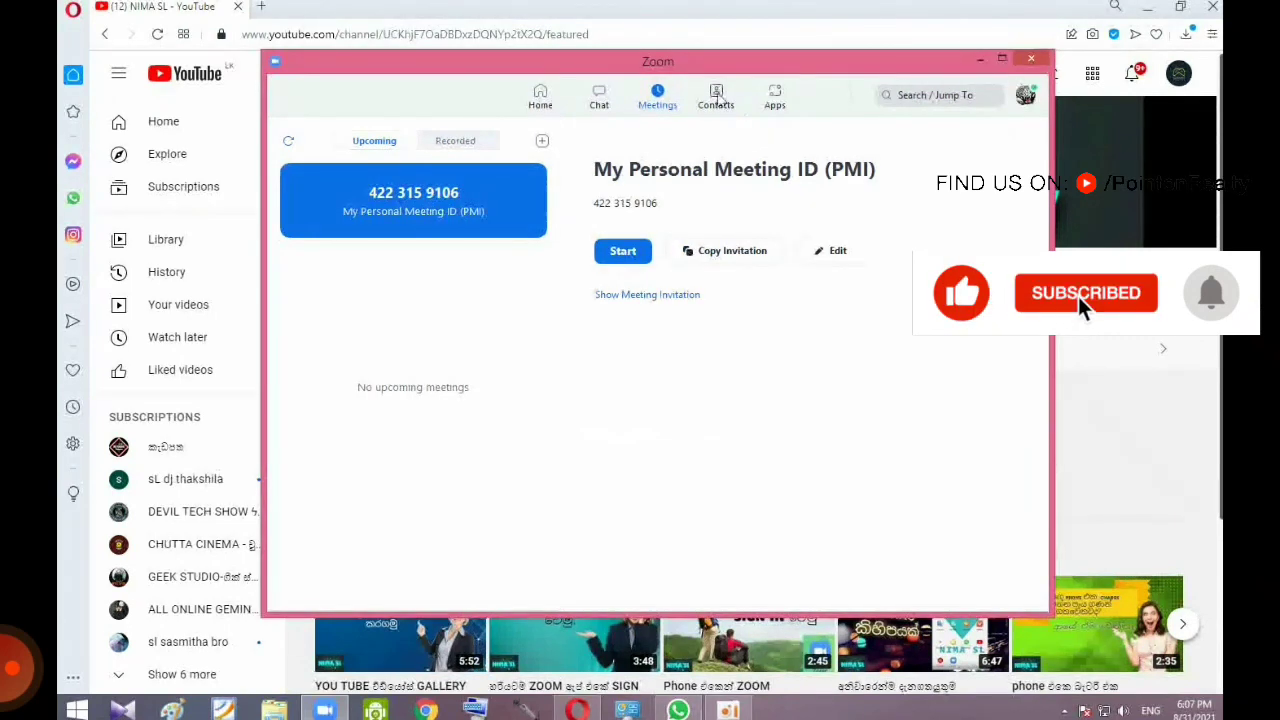
pyautogui.click(540, 97)
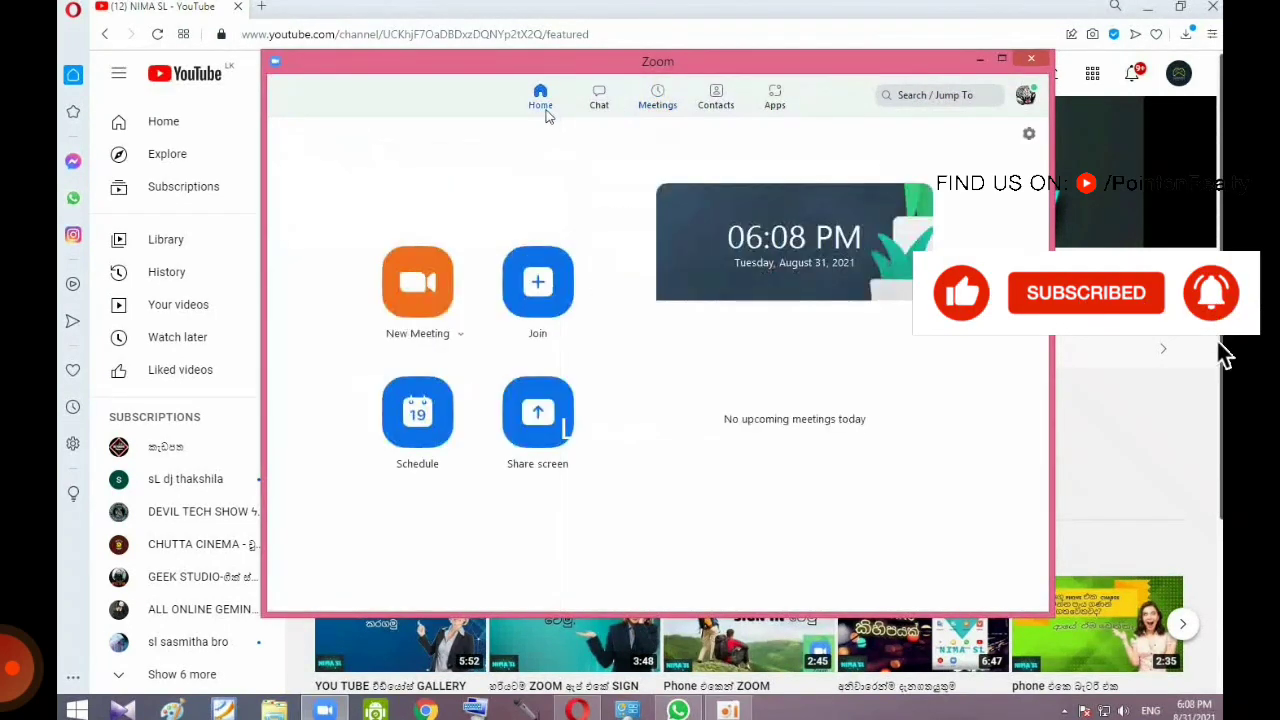
pyautogui.click(1031, 58)
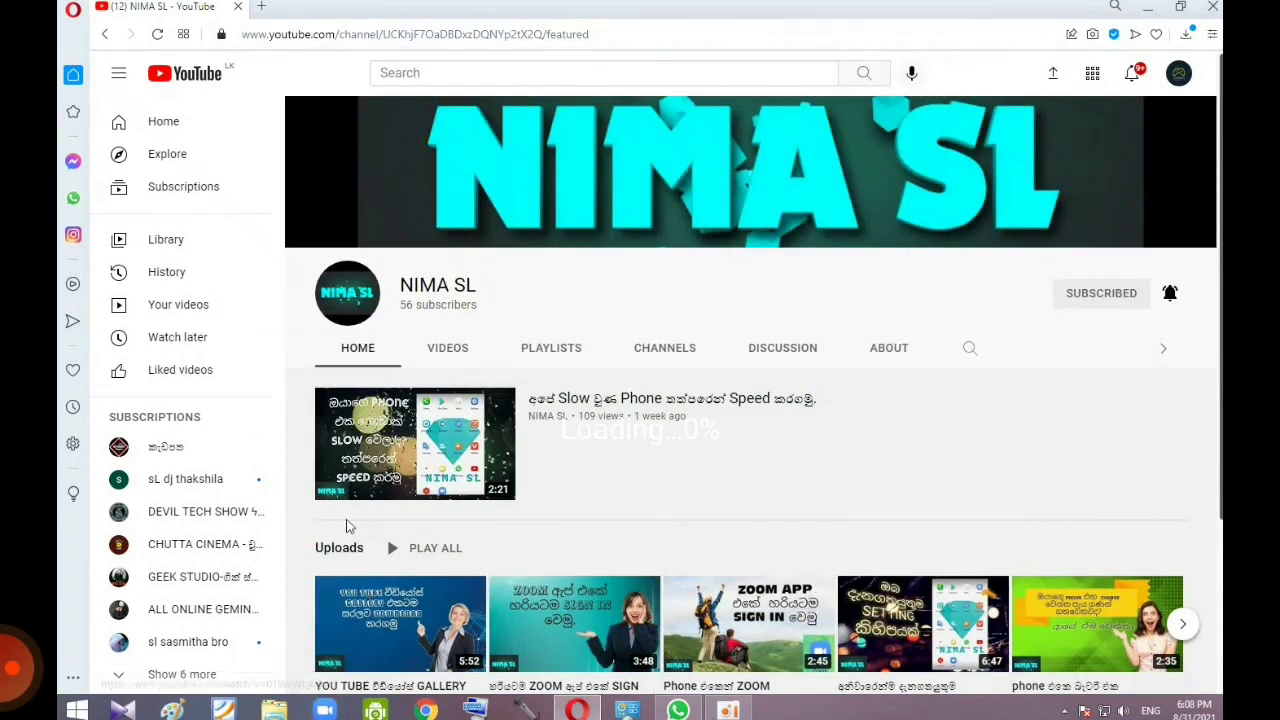
# Step: Scroll down the YouTube channel page and show its VIDEOS tab of uploads
pyautogui.scroll(-1, 375, 440)
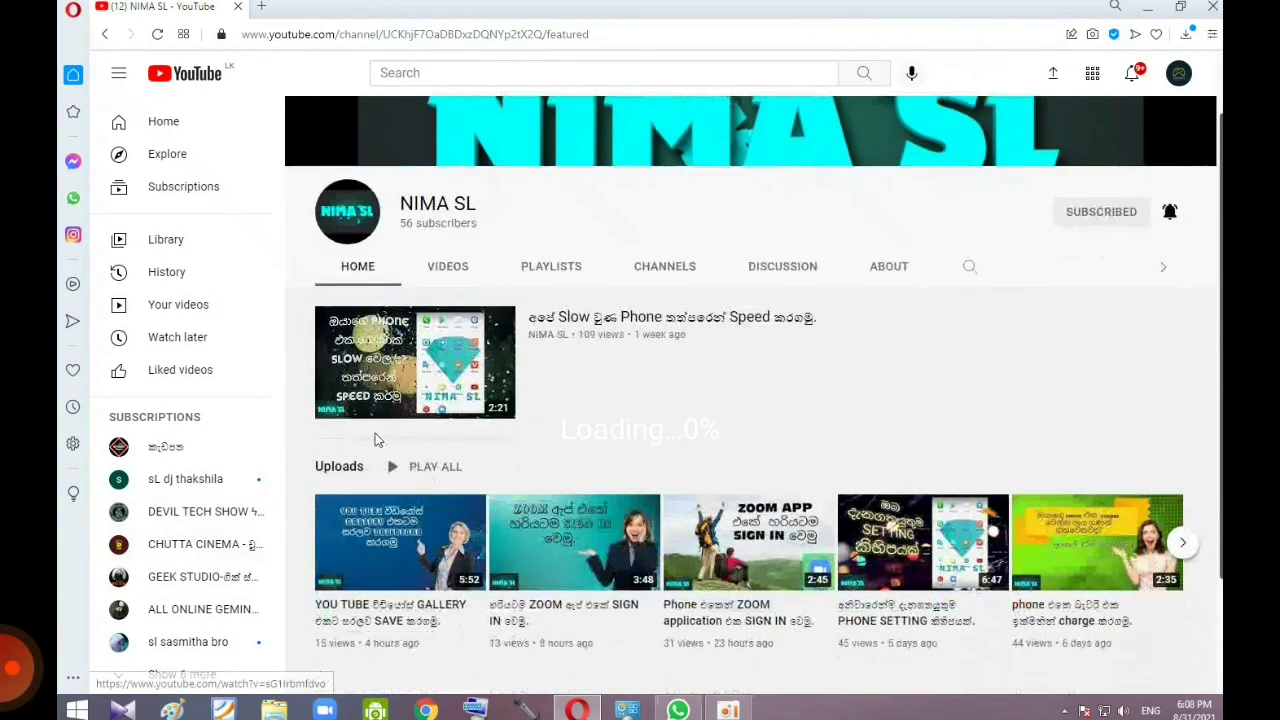
pyautogui.scroll(-2, 375, 440)
pyautogui.click(448, 115)
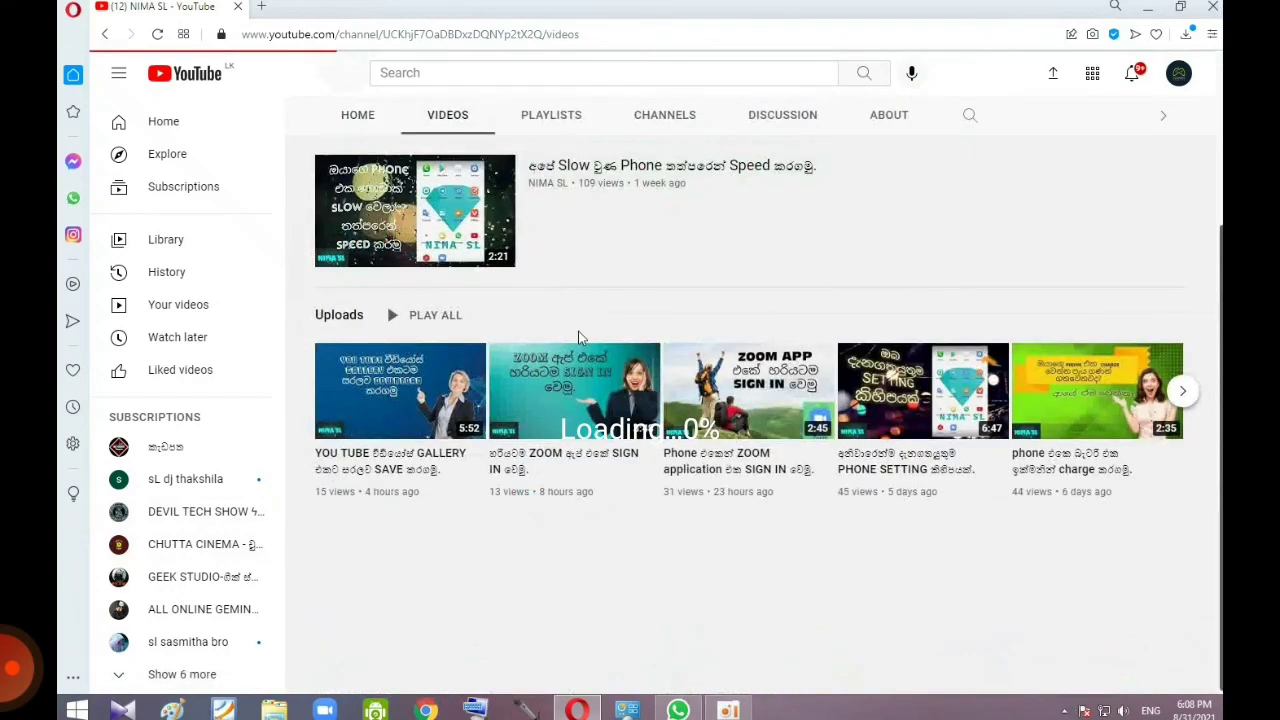